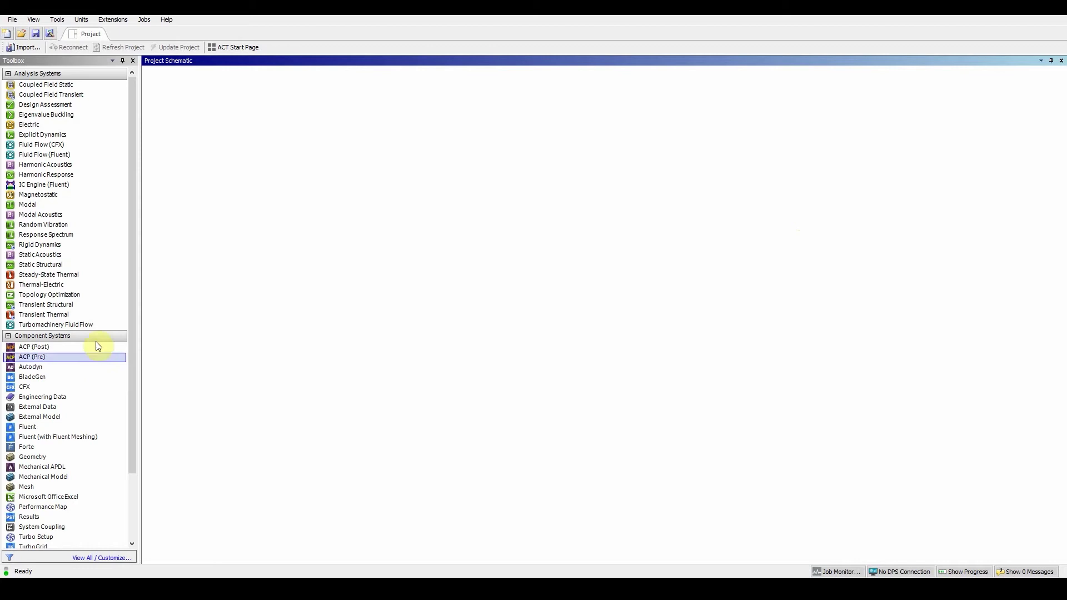
# Step: Add a standalone Geometry component system to the project schematic and open its geometry cell in DesignModeler
pyautogui.click(34, 457)
pyautogui.moveTo(34, 460); pyautogui.dragTo(202, 138)
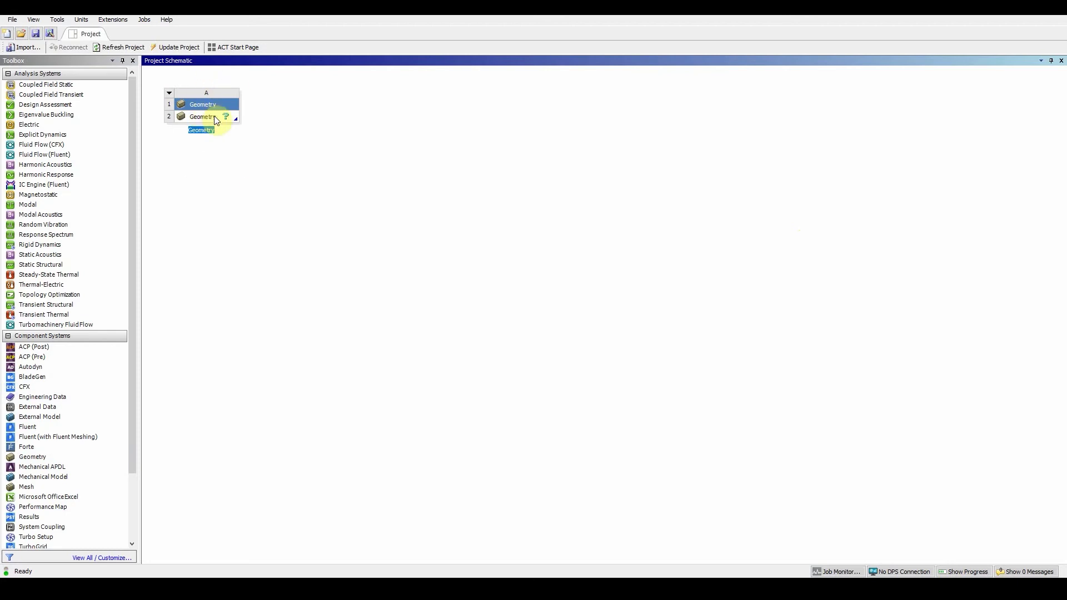
pyautogui.click(214, 115)
pyautogui.rightClick(215, 115)
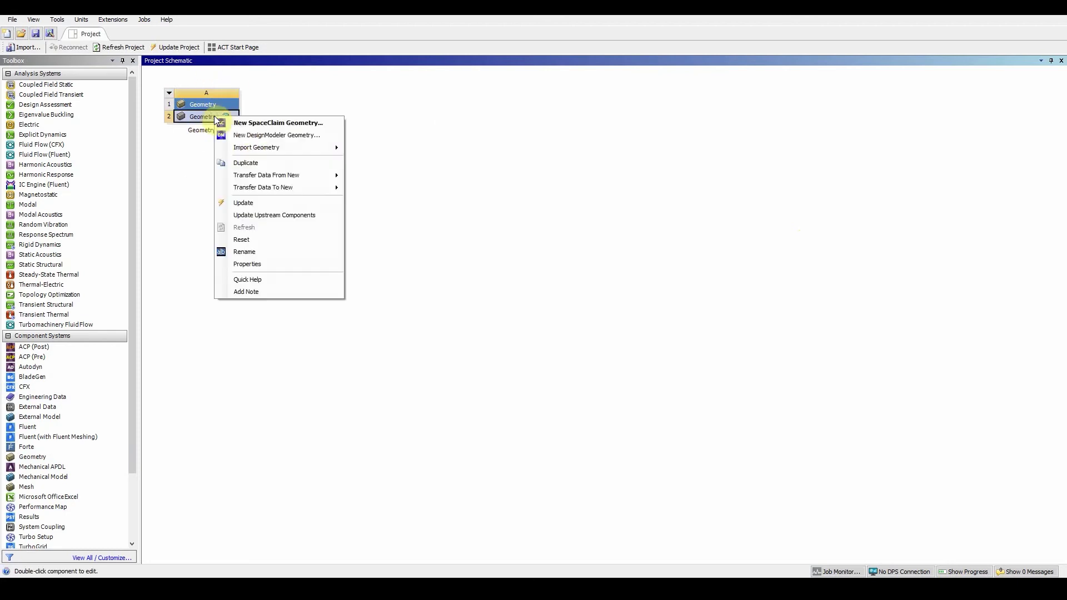
pyautogui.click(258, 136)
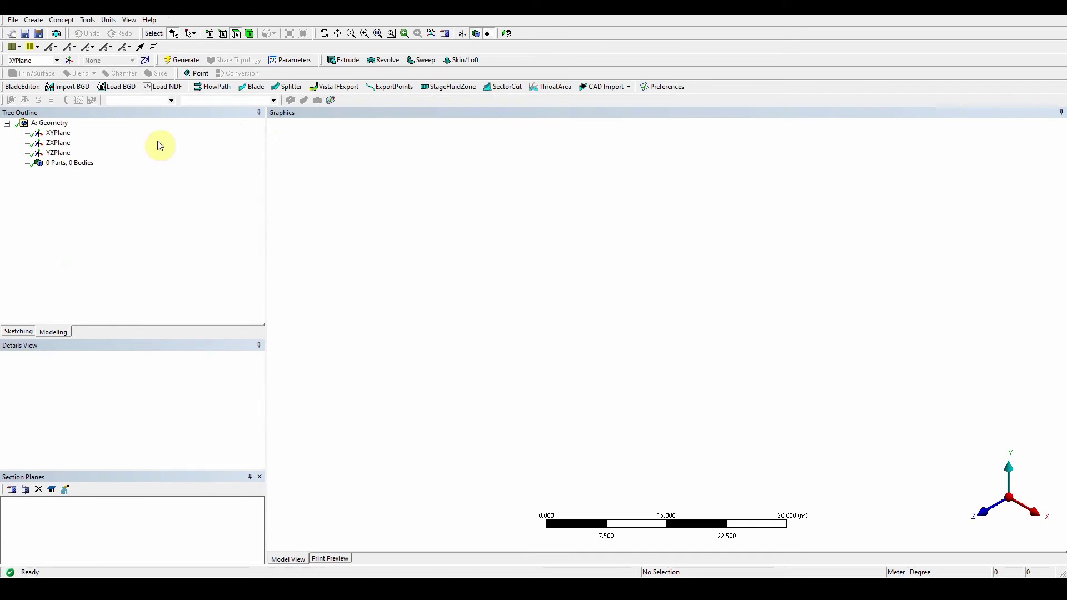
# Step: Set the length unit to inches and create a new sketch on the XY plane, viewed face-on
pyautogui.click(108, 21)
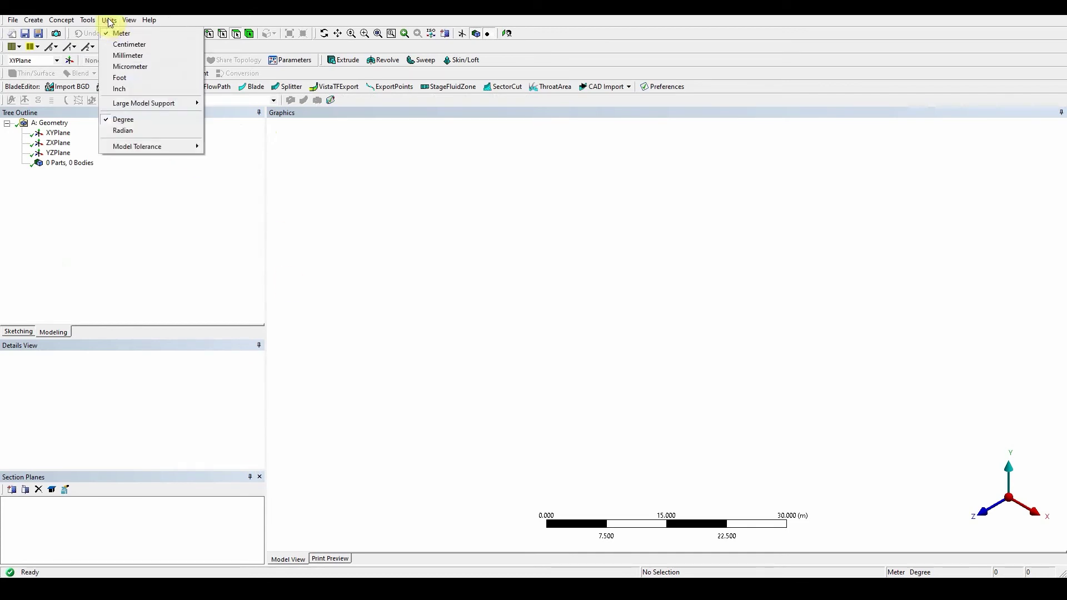
pyautogui.click(138, 89)
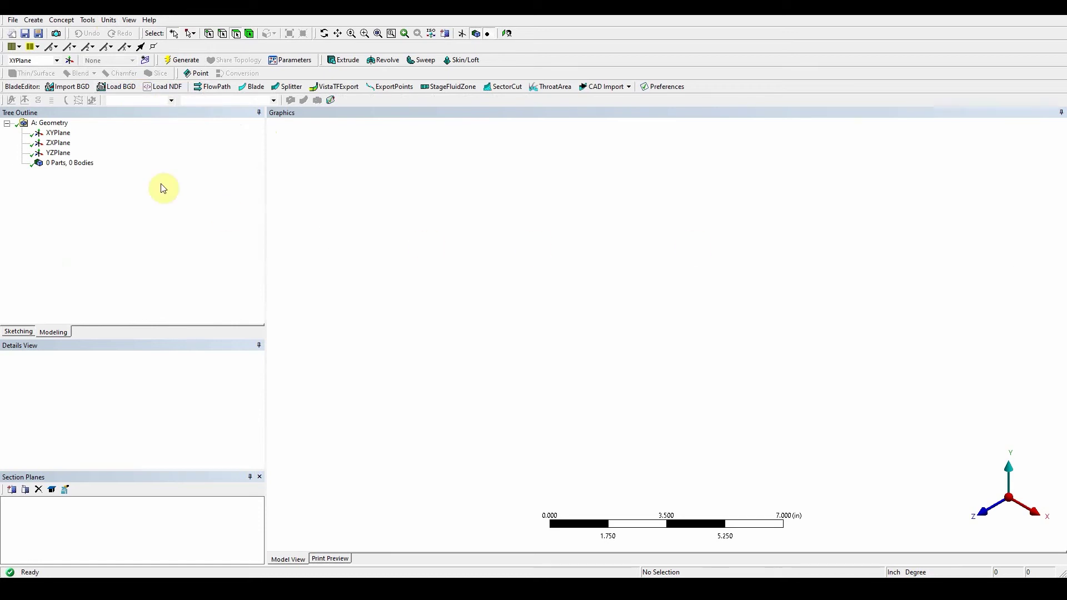
pyautogui.click(58, 134)
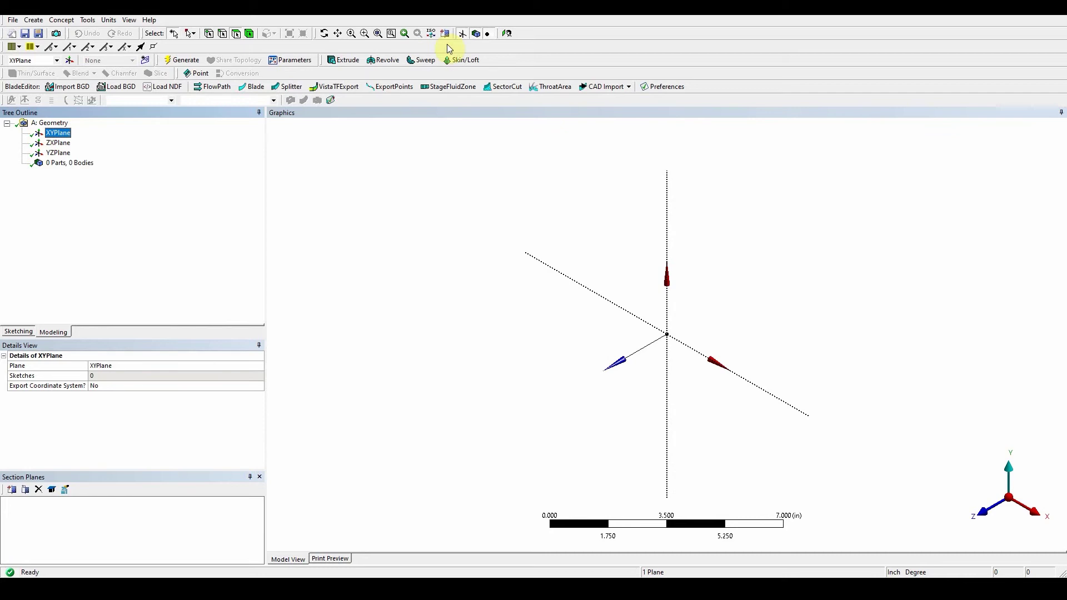
pyautogui.click(508, 33)
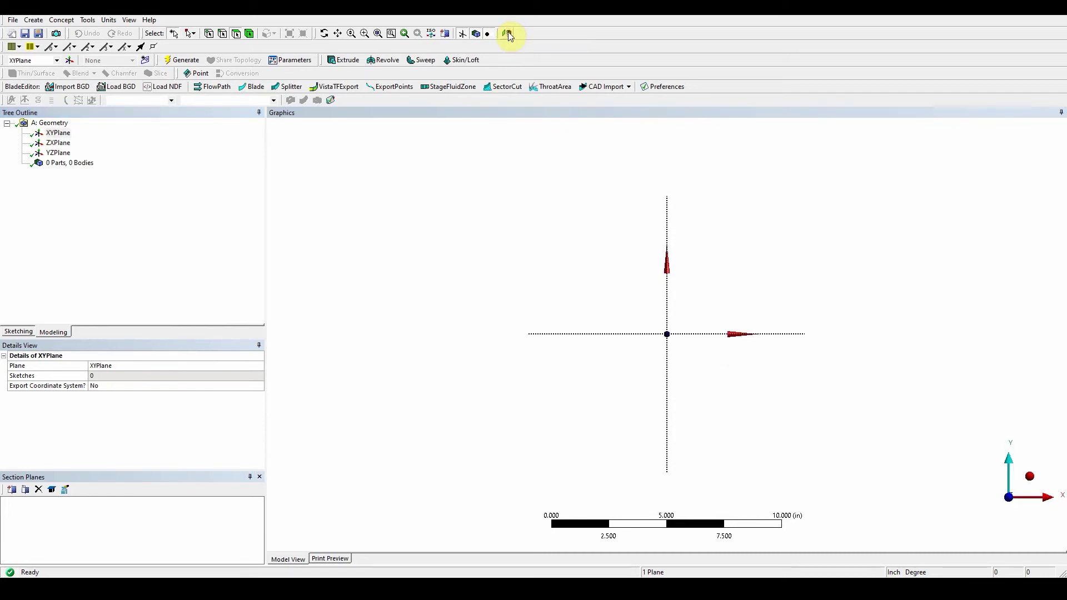
pyautogui.click(51, 137)
pyautogui.click(145, 61)
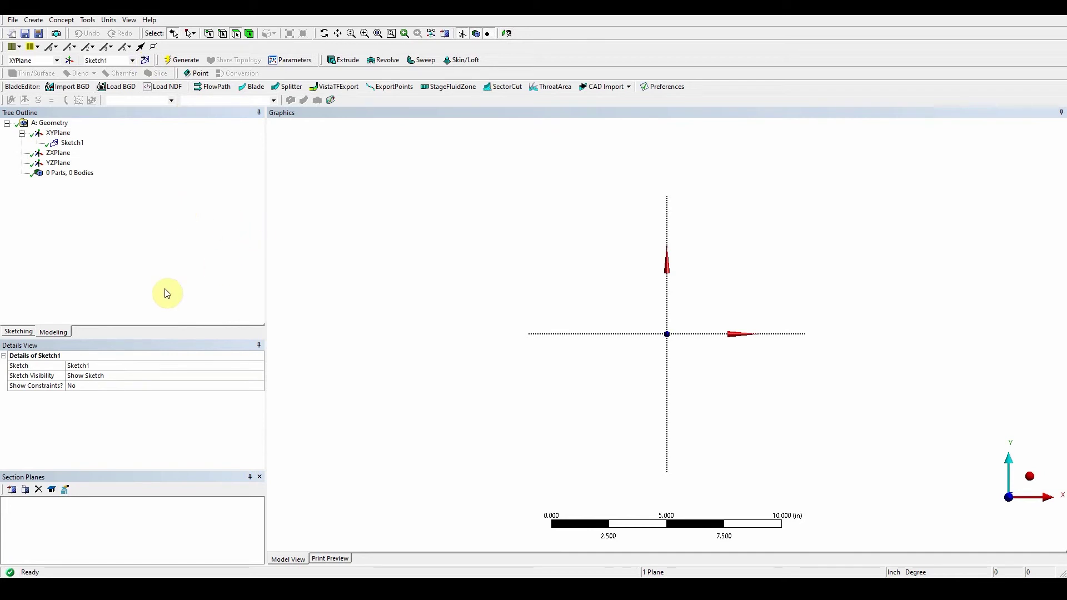
# Step: Draw a circle about 7.2 in in diameter, centred on the origin of the XY plane sketch
pyautogui.click(19, 333)
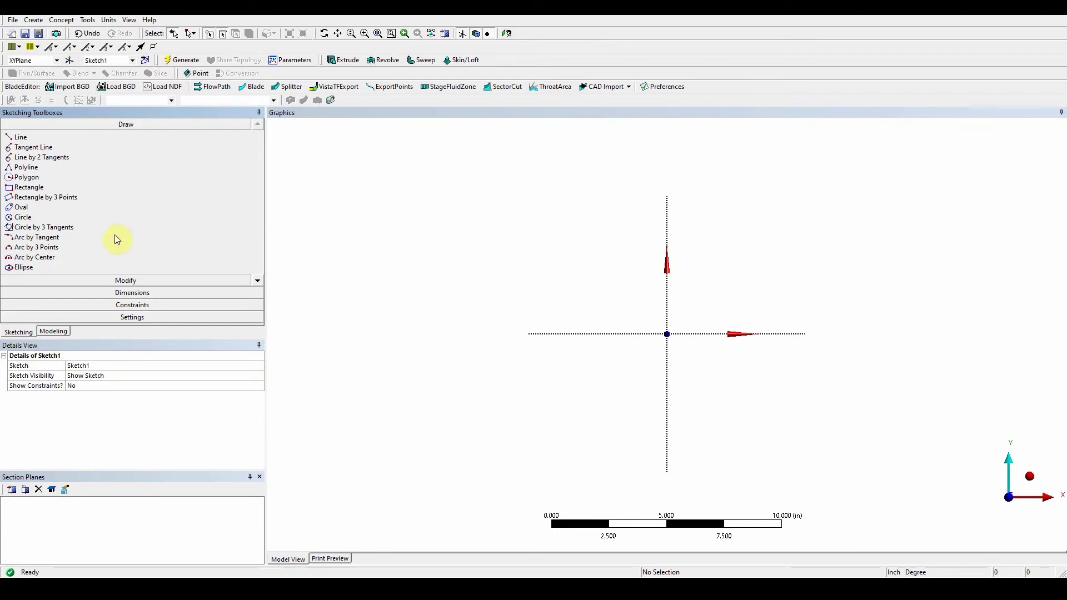
pyautogui.click(20, 220)
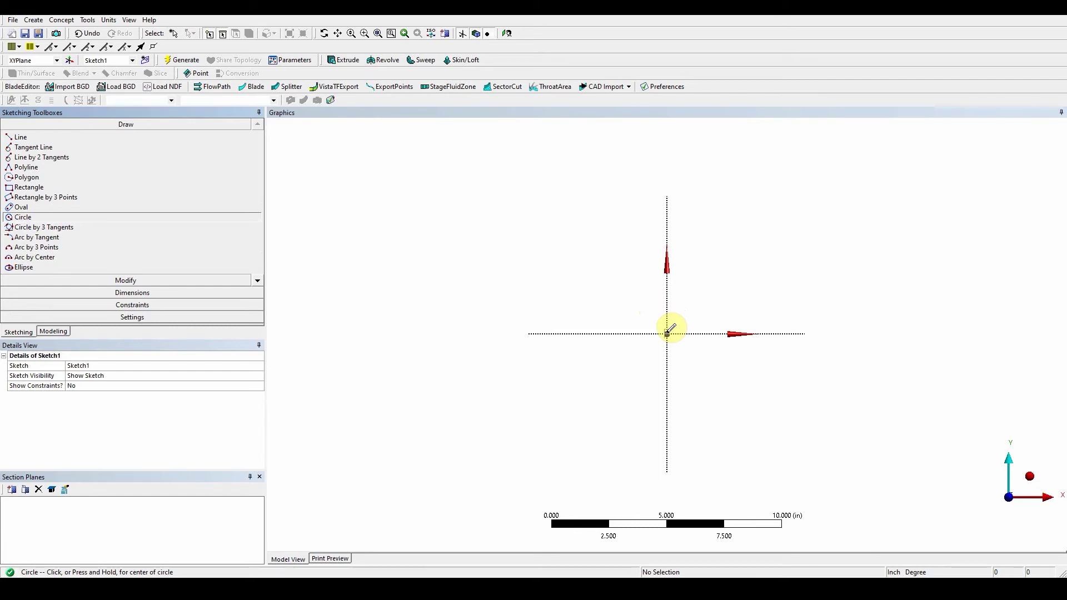
pyautogui.click(667, 333)
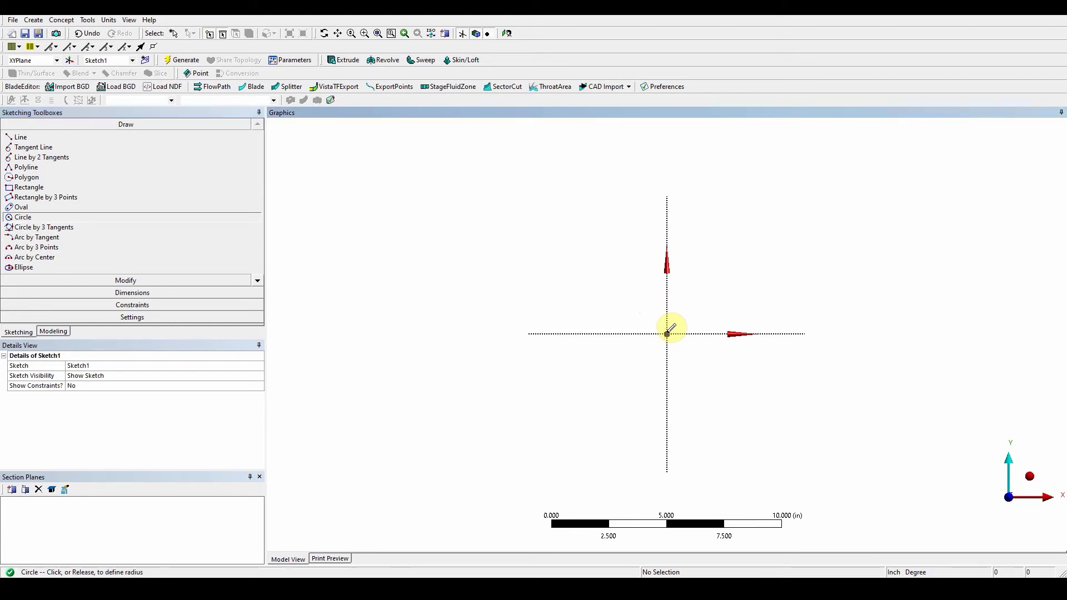
pyautogui.click(724, 267)
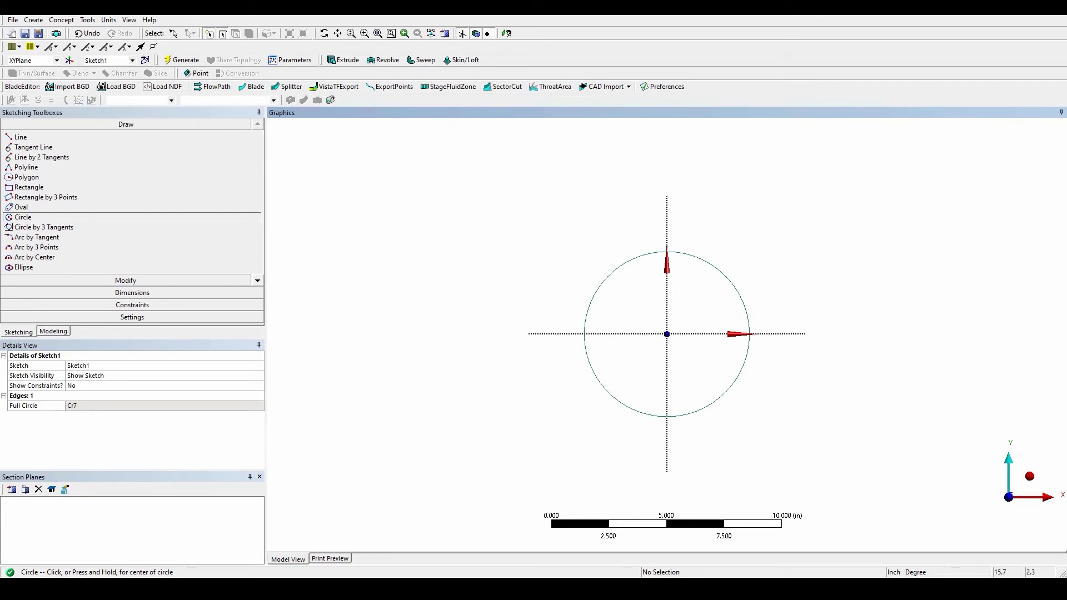
# Step: Dimension the diameter of the XY plane circle and set it to 4 in
pyautogui.click(122, 294)
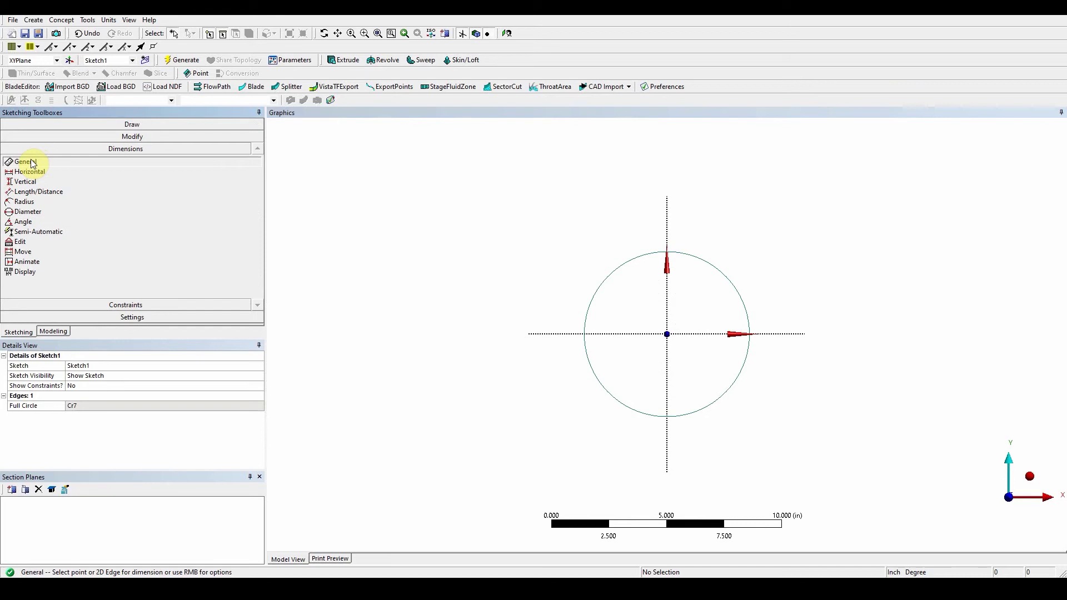
pyautogui.click(734, 289)
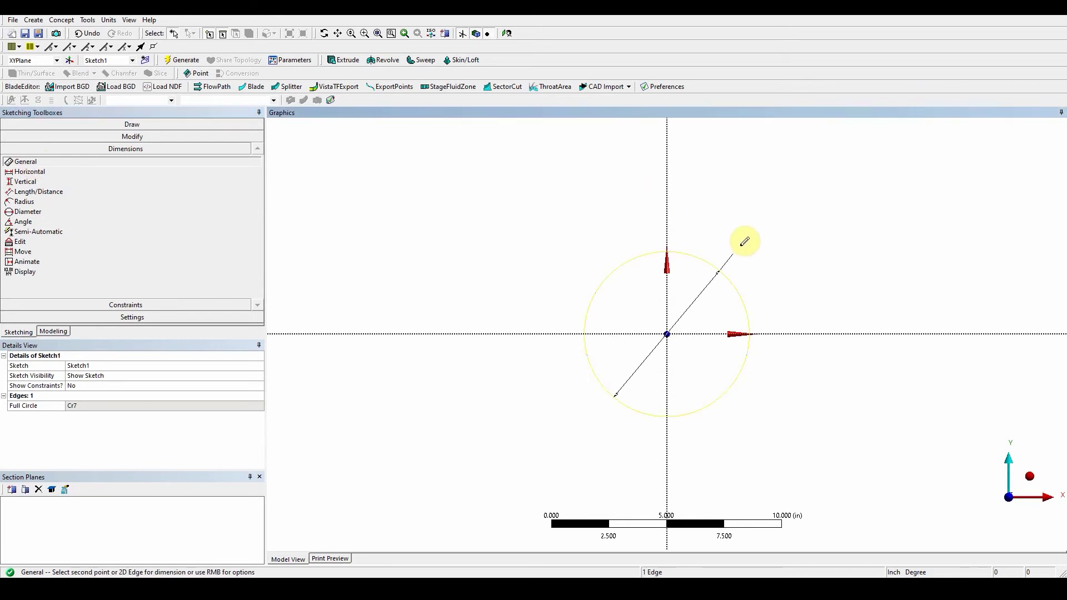
pyautogui.click(750, 258)
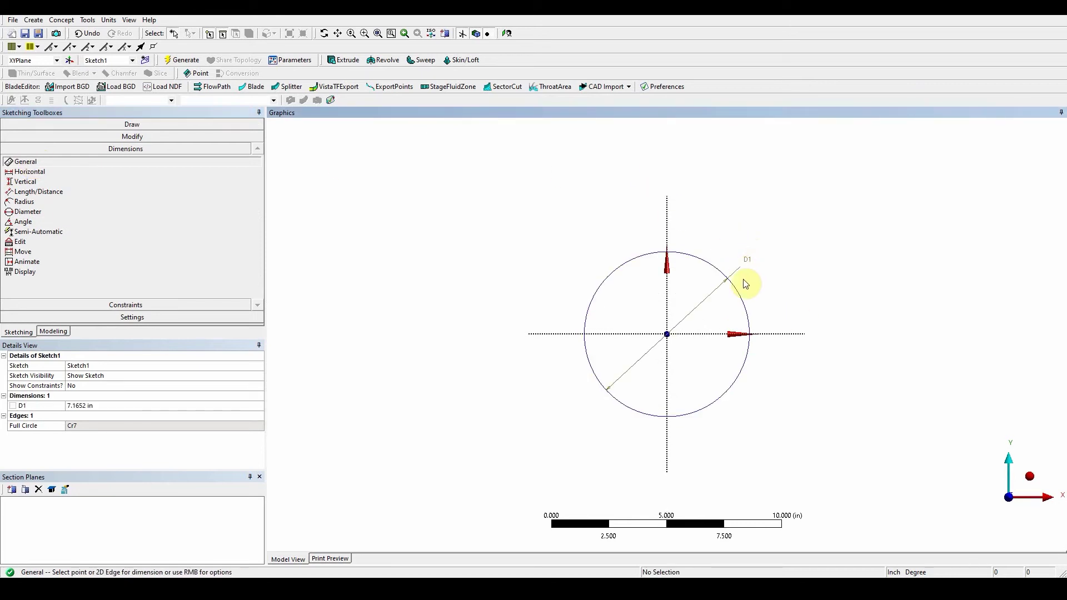
pyautogui.click(98, 406)
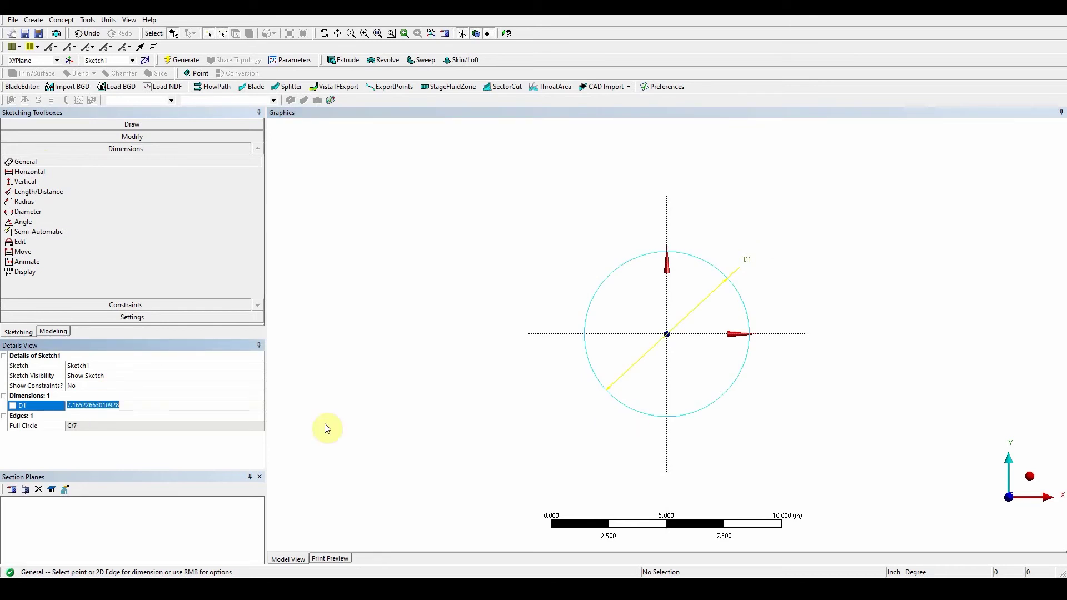
pyautogui.write('4')
pyautogui.press('Return')
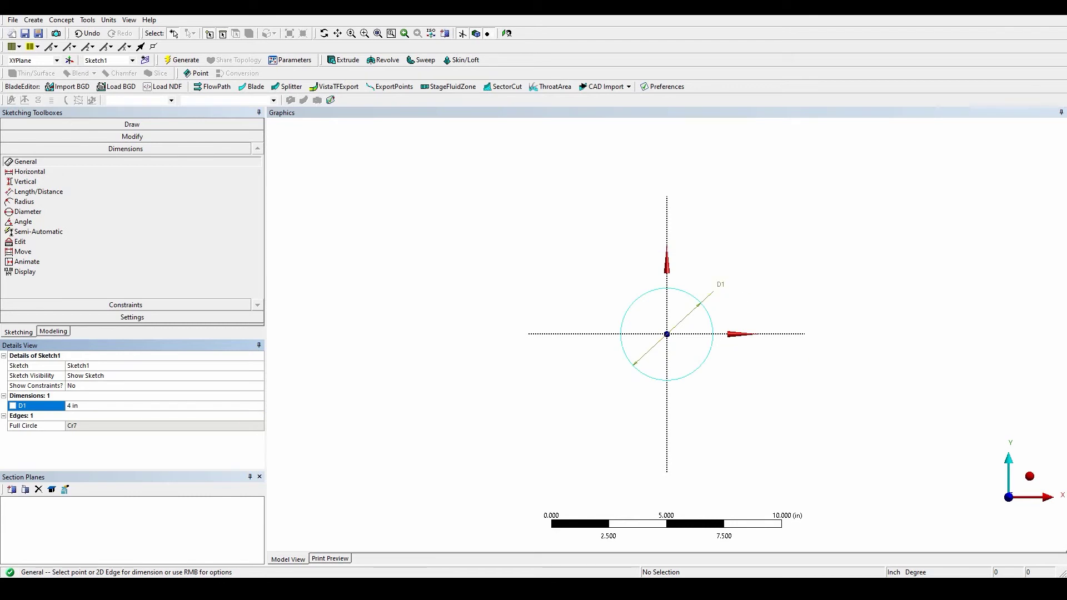
# Step: Create a new sketch on the ZX plane
pyautogui.click(1034, 481)
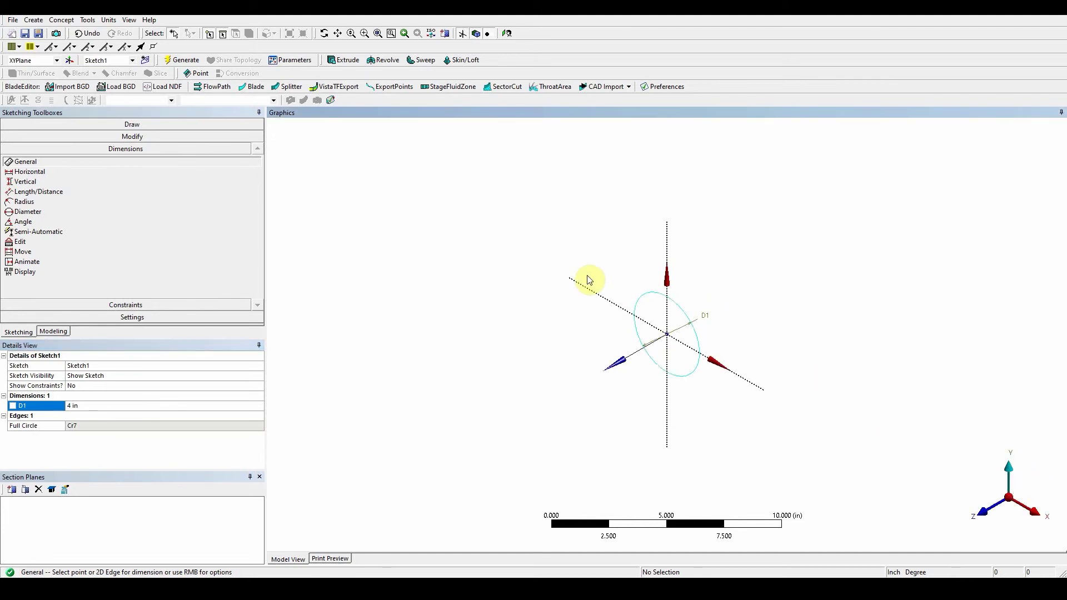
pyautogui.click(56, 60)
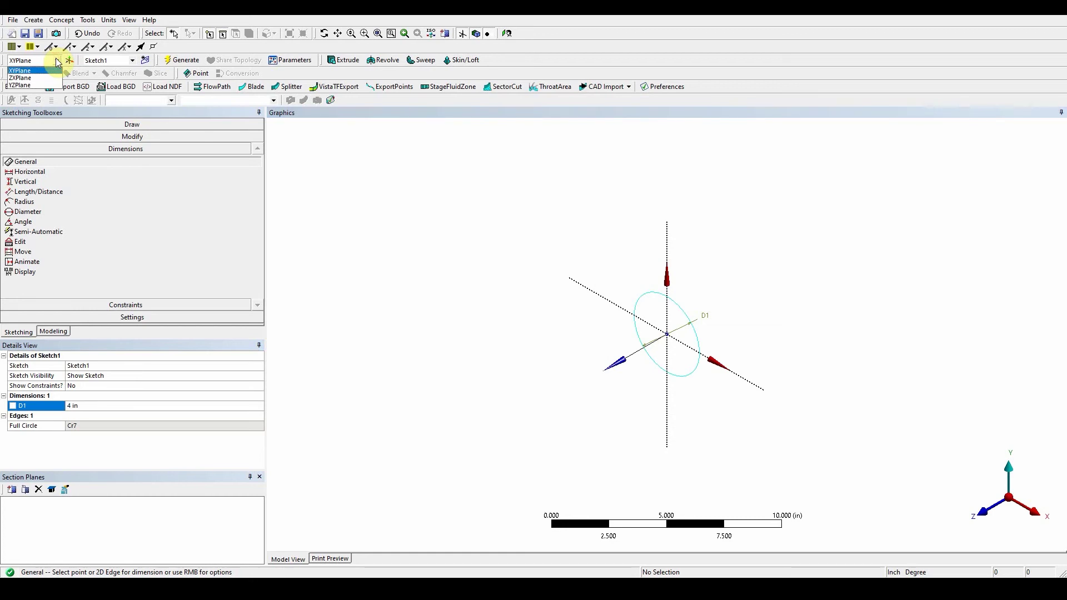
pyautogui.click(25, 78)
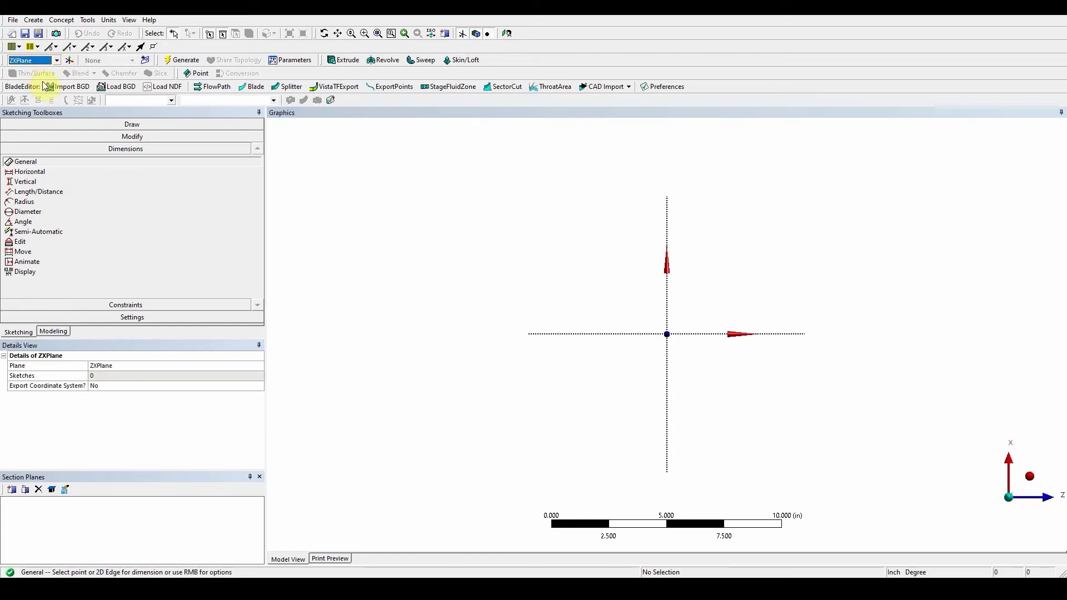
pyautogui.click(56, 332)
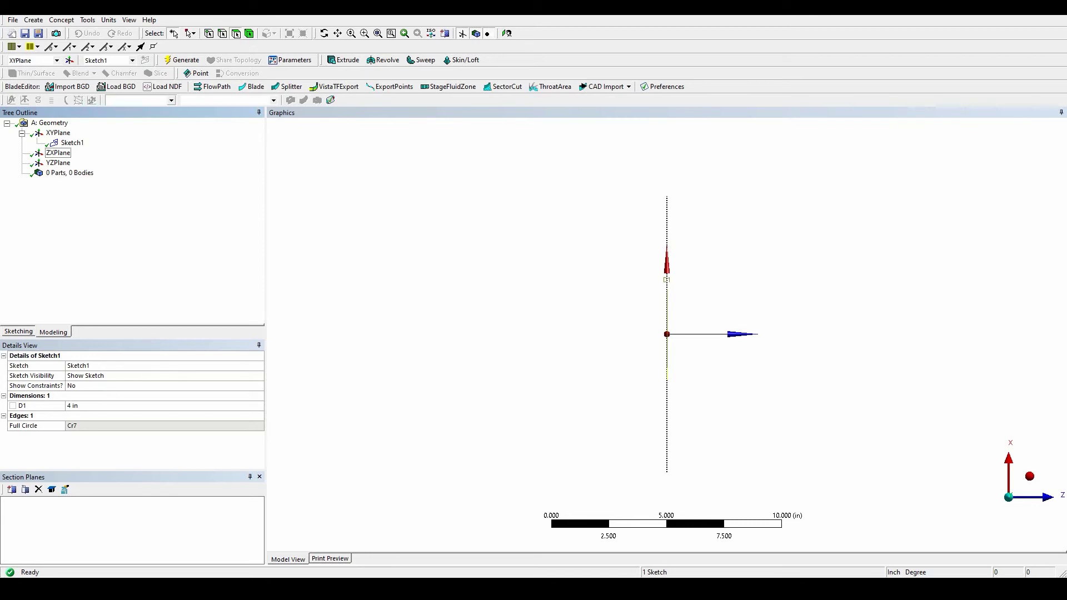
pyautogui.click(64, 162)
pyautogui.click(58, 153)
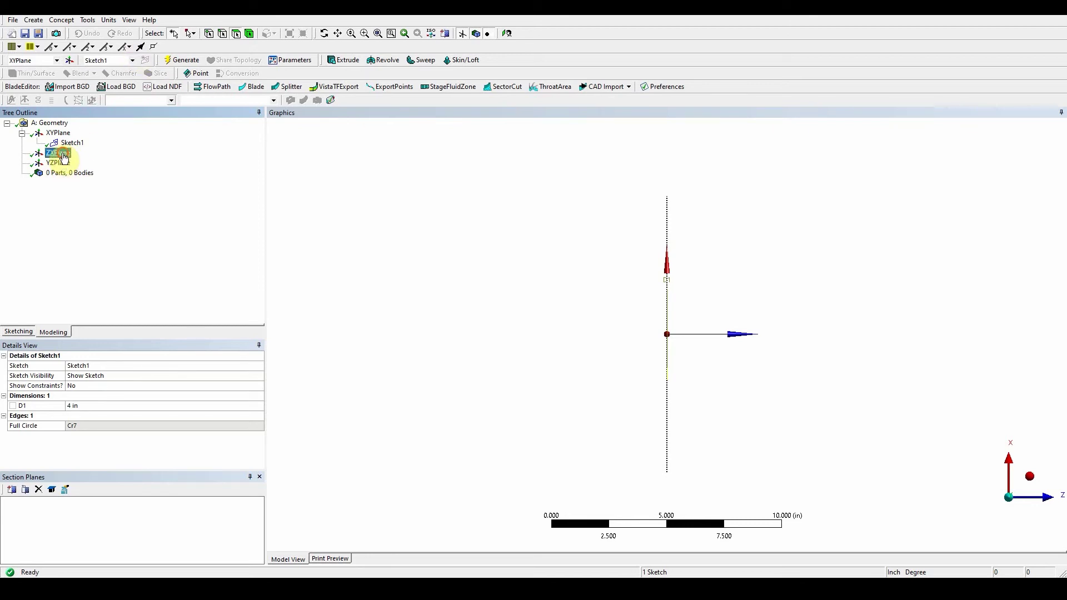
pyautogui.click(146, 60)
pyautogui.click(70, 166)
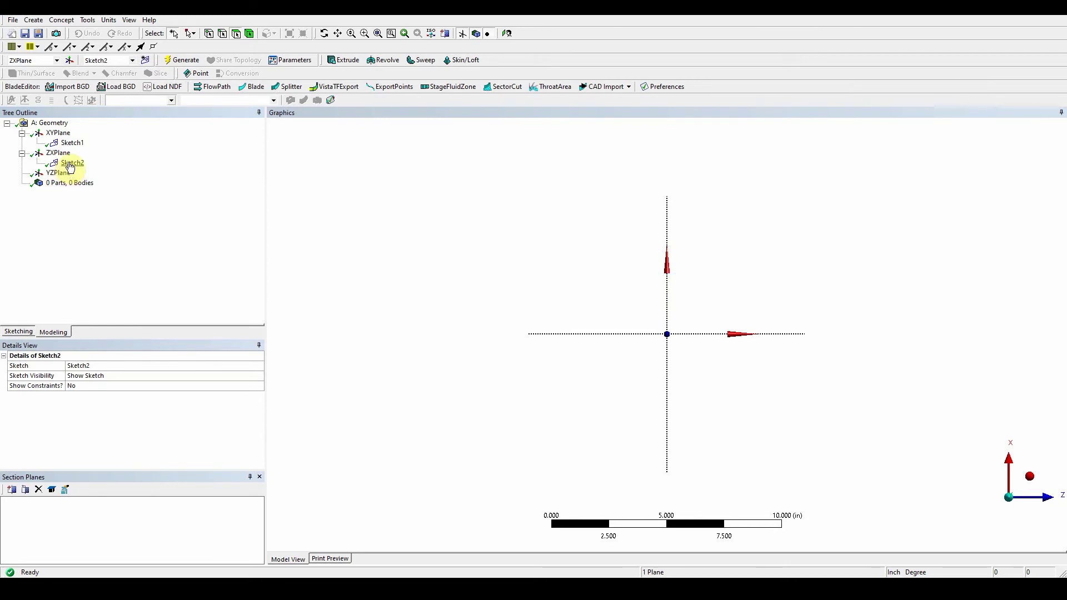
# Step: Draw a circle about 5.3 in in diameter, centred on the origin of the ZX plane sketch
pyautogui.click(21, 332)
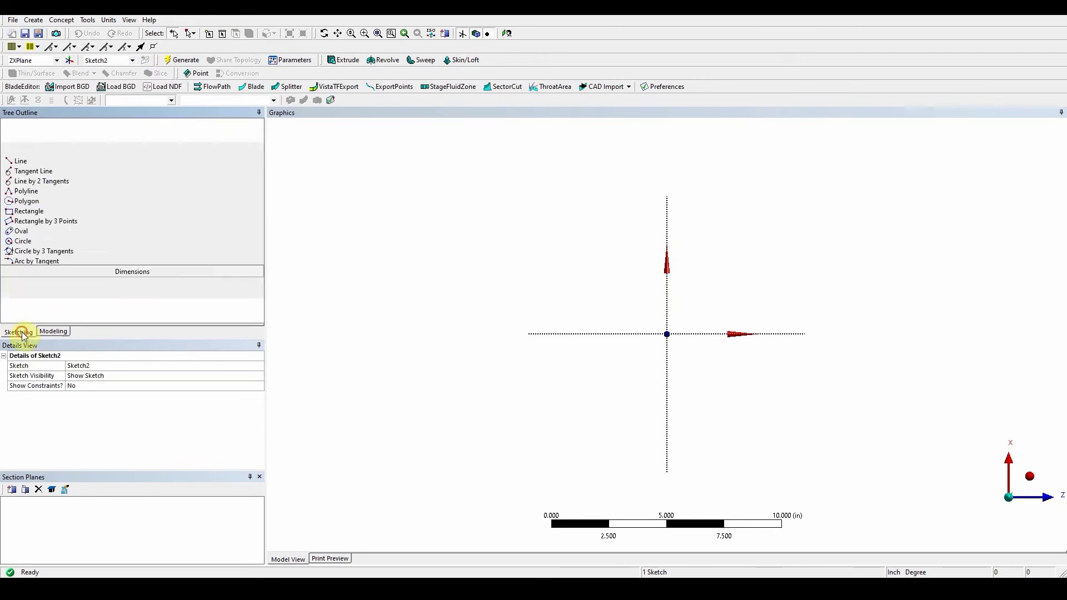
pyautogui.click(39, 218)
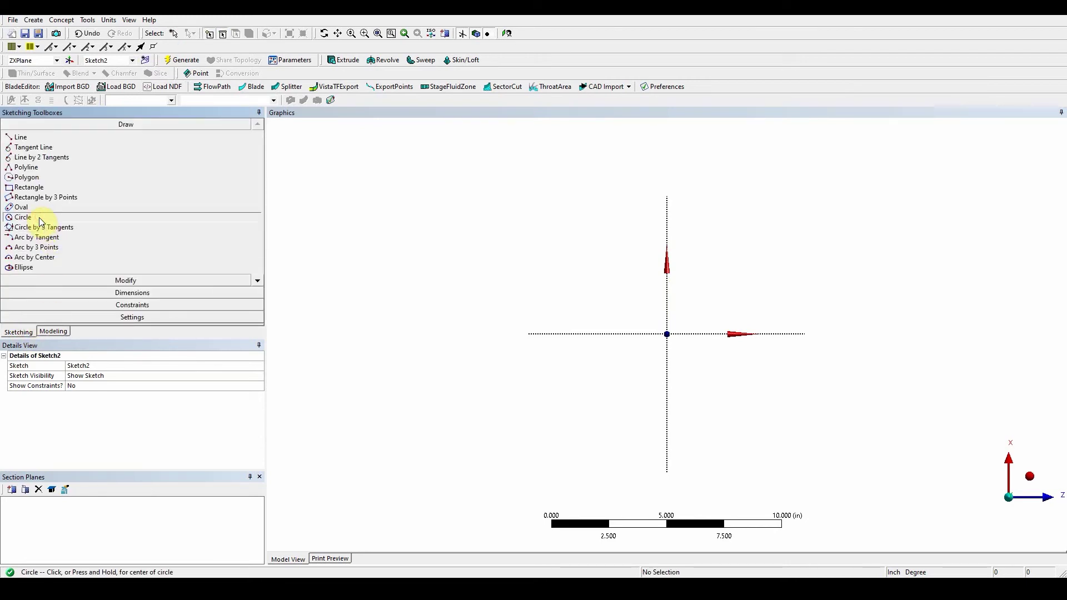
pyautogui.click(668, 333)
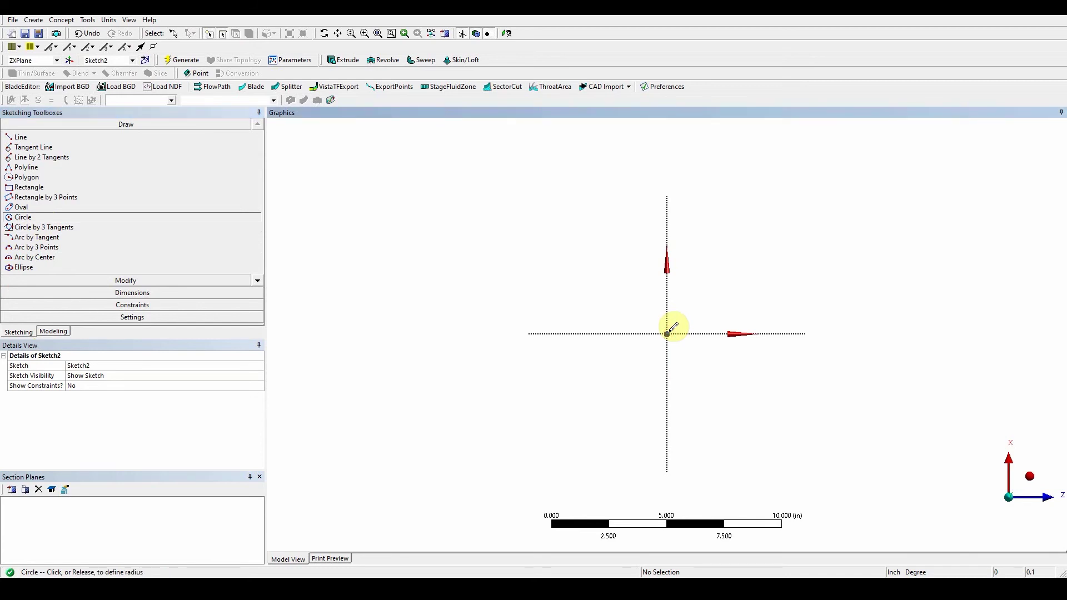
pyautogui.moveTo(669, 331); pyautogui.dragTo(720, 362)
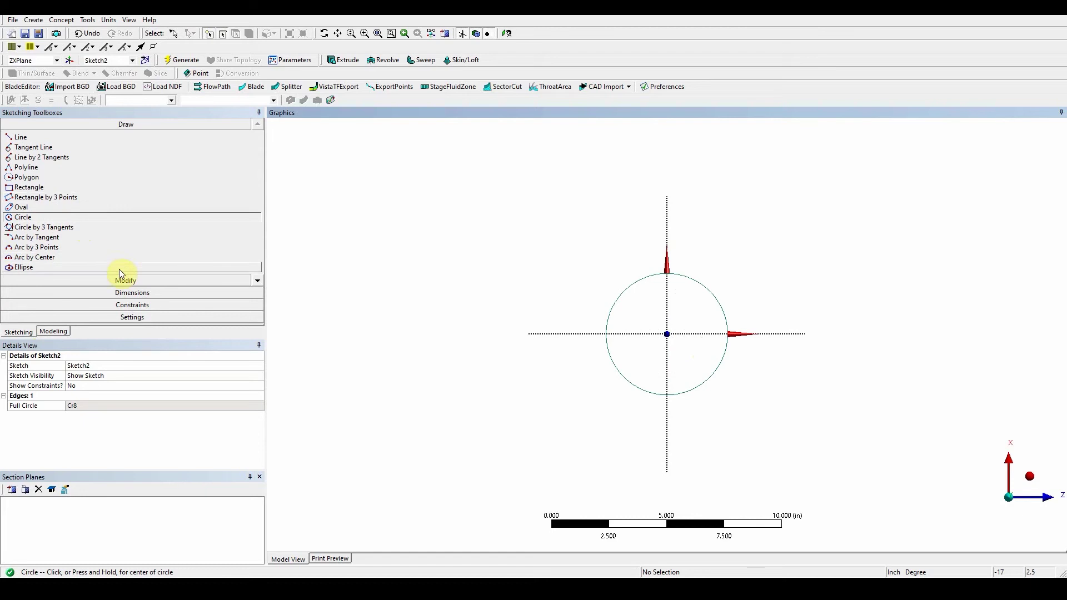
# Step: Dimension the diameter of the ZX plane circle and set it to 6 in
pyautogui.click(126, 293)
pyautogui.click(698, 279)
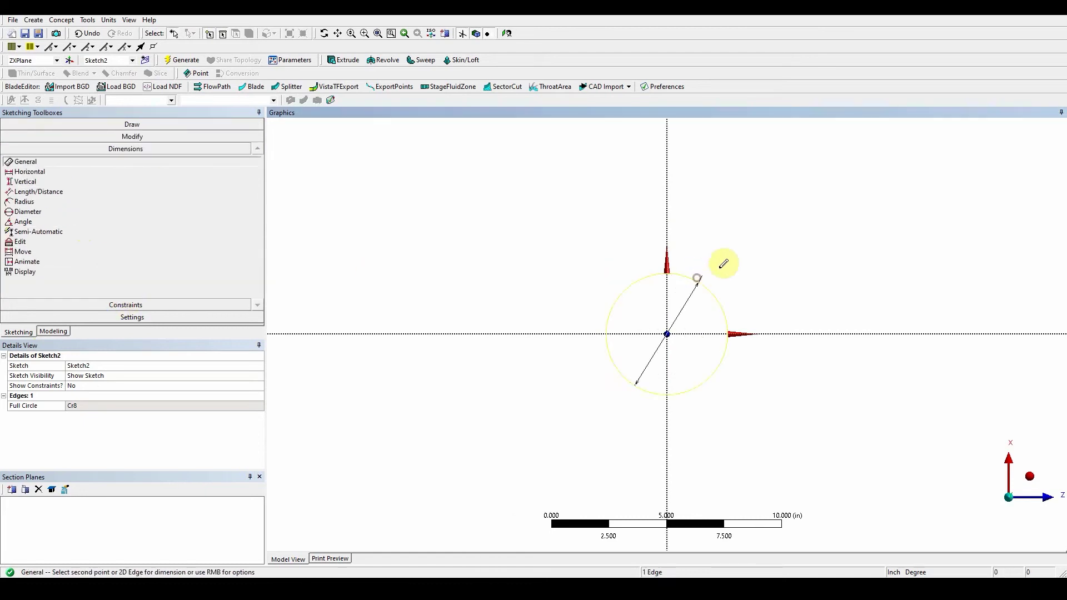
pyautogui.click(723, 264)
pyautogui.click(96, 409)
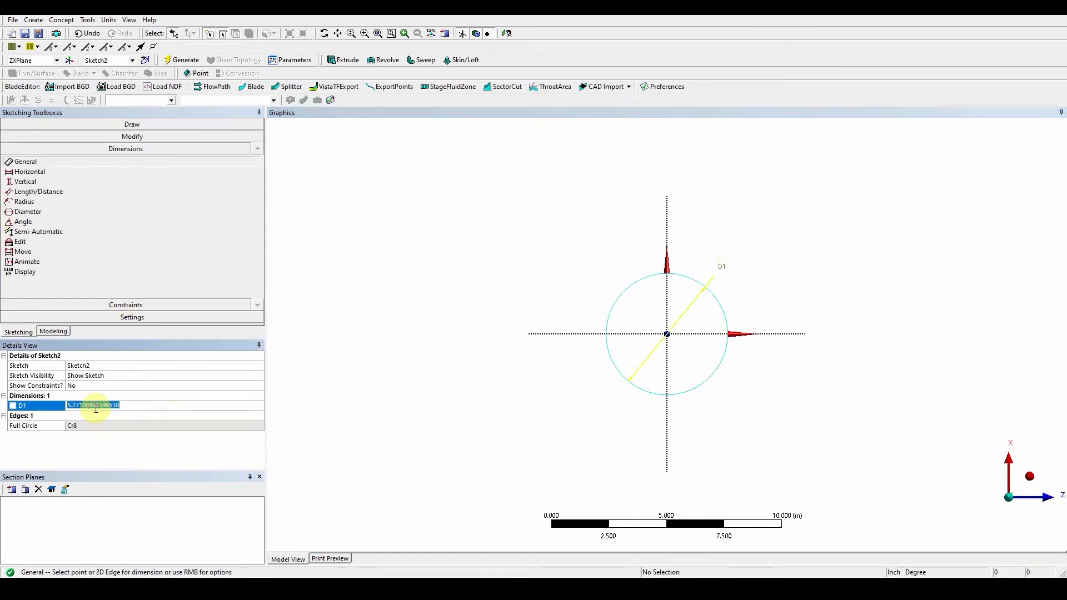
pyautogui.write('6')
pyautogui.press('Return')
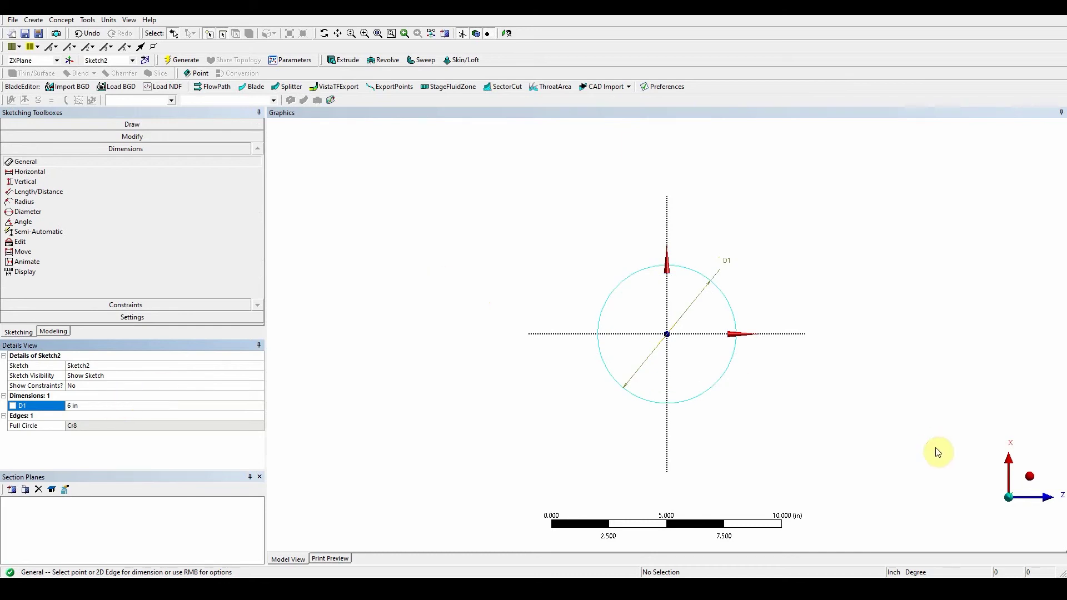
# Step: Set both the XY plane and ZX plane circle sketches to always be shown in the model
pyautogui.click(1030, 477)
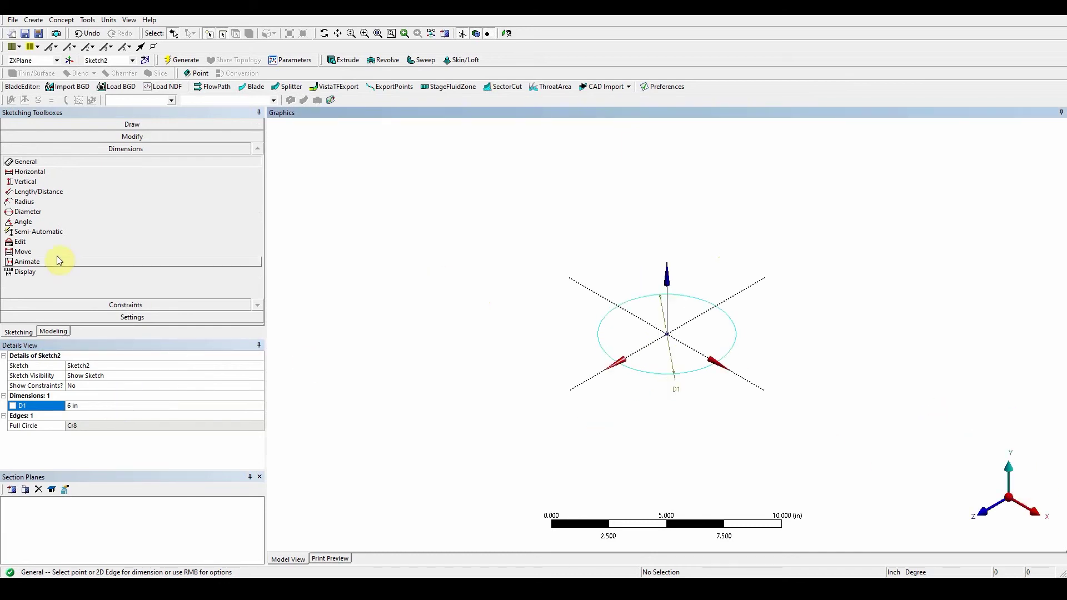
pyautogui.click(53, 332)
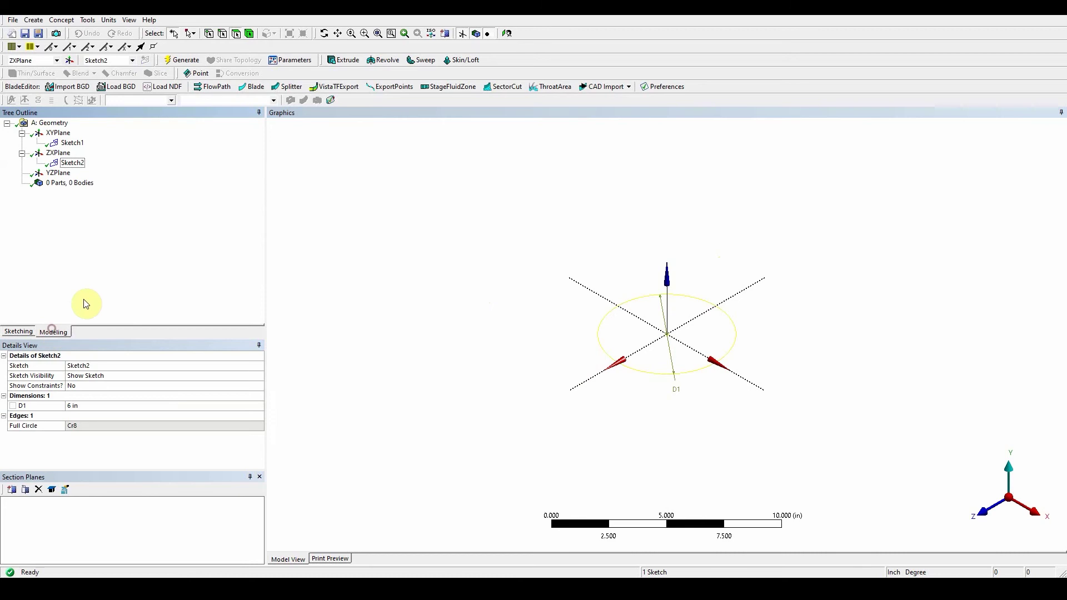
pyautogui.rightClick(77, 147)
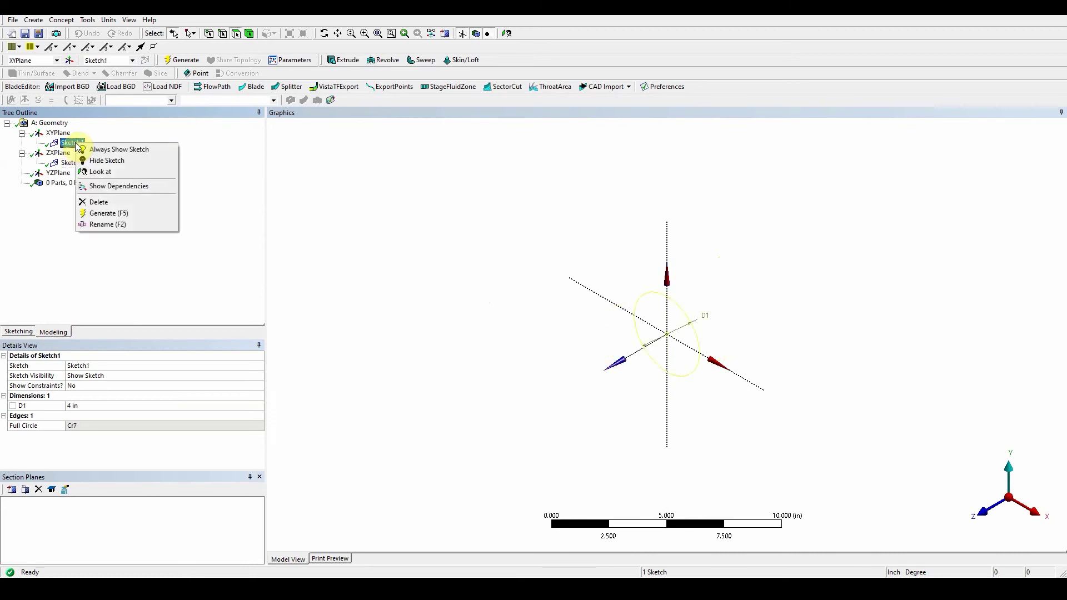
pyautogui.click(105, 149)
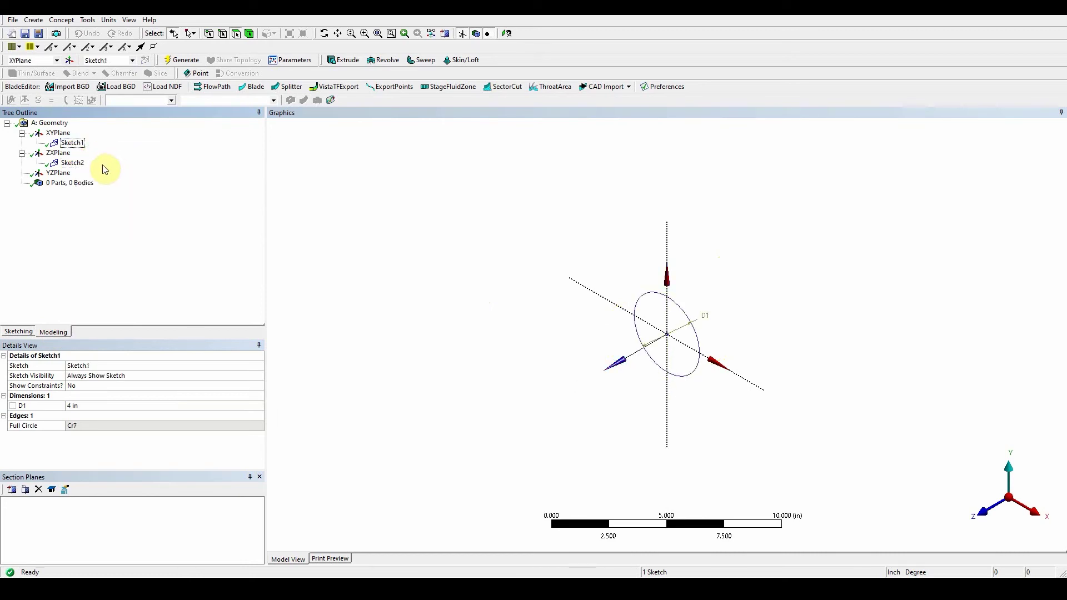
pyautogui.rightClick(75, 165)
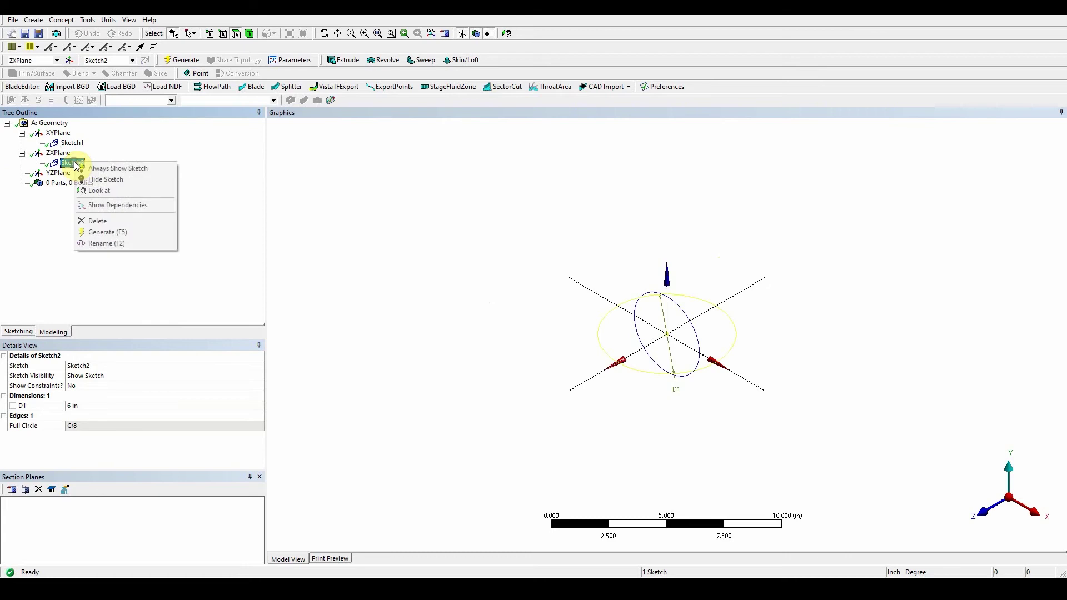
pyautogui.click(106, 168)
# Step: Extrude the 4 in circle sketch on the XY plane to a depth of 14.75 in and generate the body
pyautogui.moveTo(560, 393)
pyautogui.mouseDown(button='middle')
pyautogui.moveTo(562, 439)
pyautogui.moveTo(550, 374)
pyautogui.mouseUp(button='middle')
pyautogui.click(514, 343)
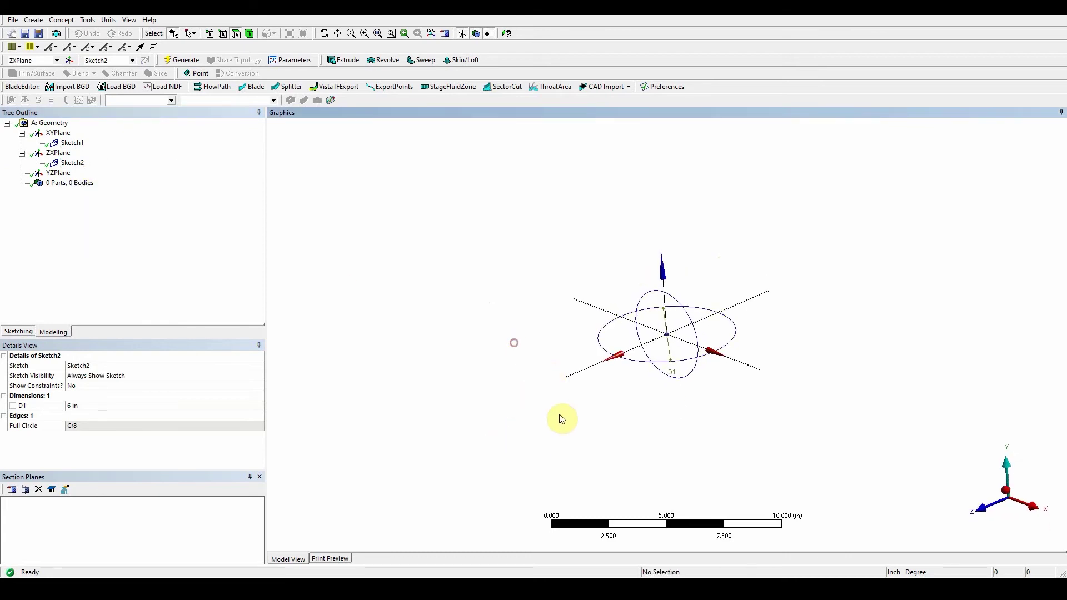
pyautogui.moveTo(561, 419); pyautogui.dragTo(574, 440, button='middle')
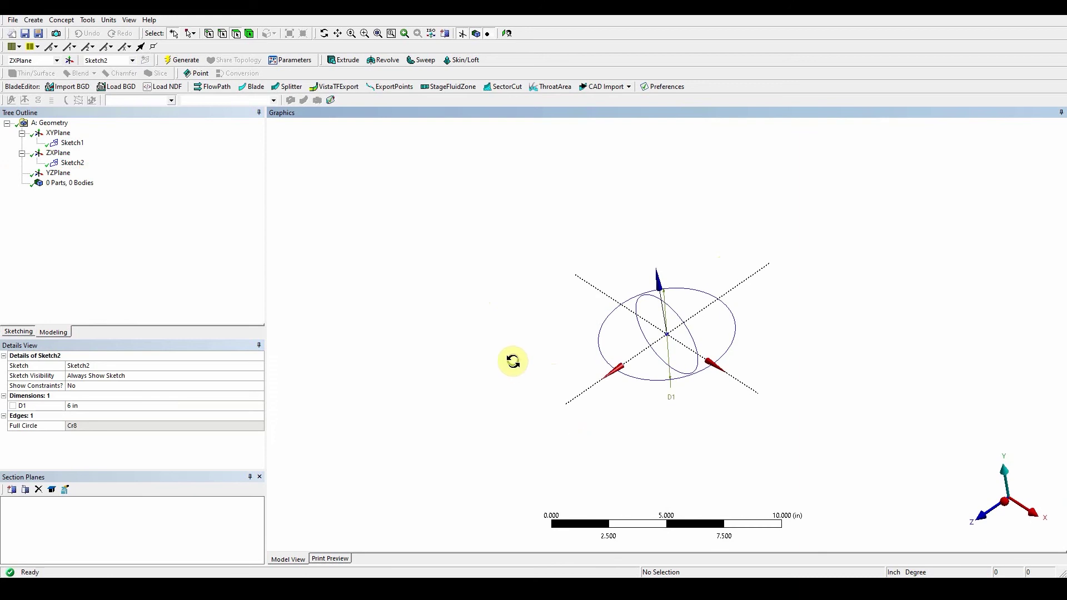
pyautogui.moveTo(513, 361); pyautogui.dragTo(528, 345, button='middle')
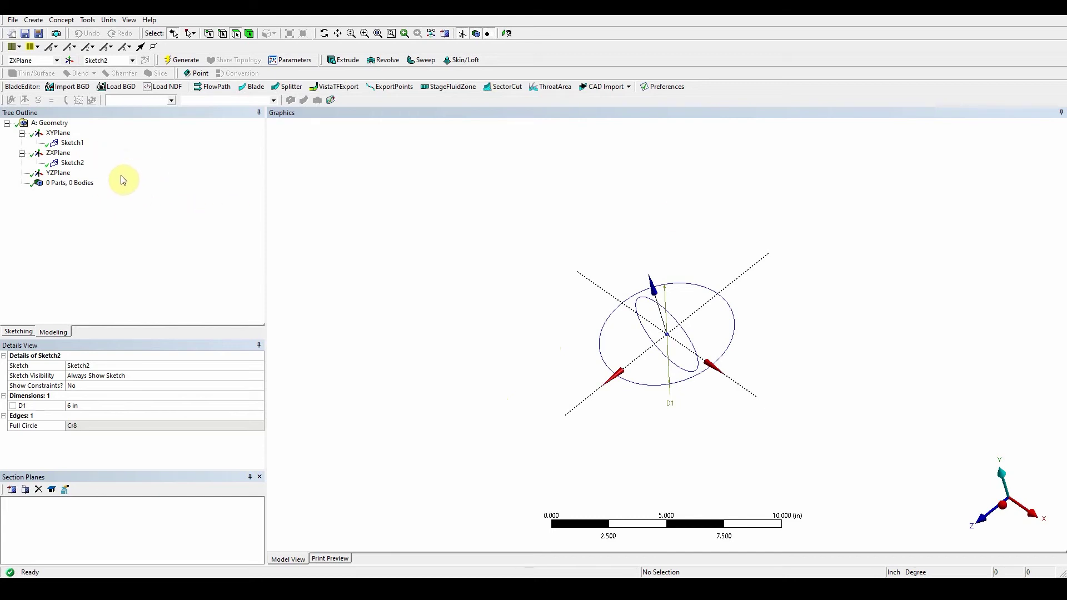
pyautogui.click(71, 142)
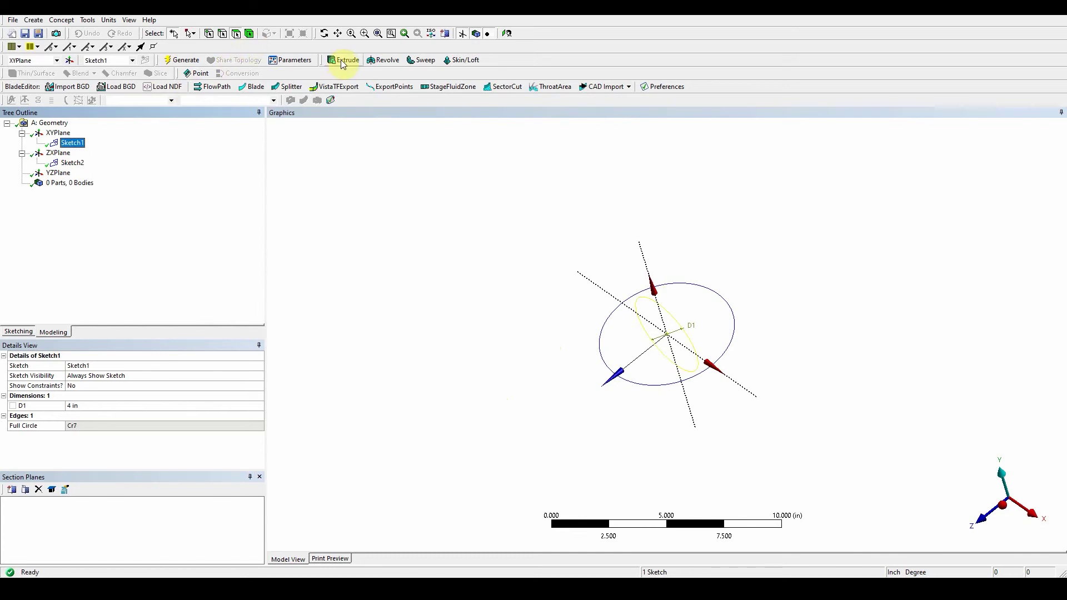
pyautogui.click(33, 21)
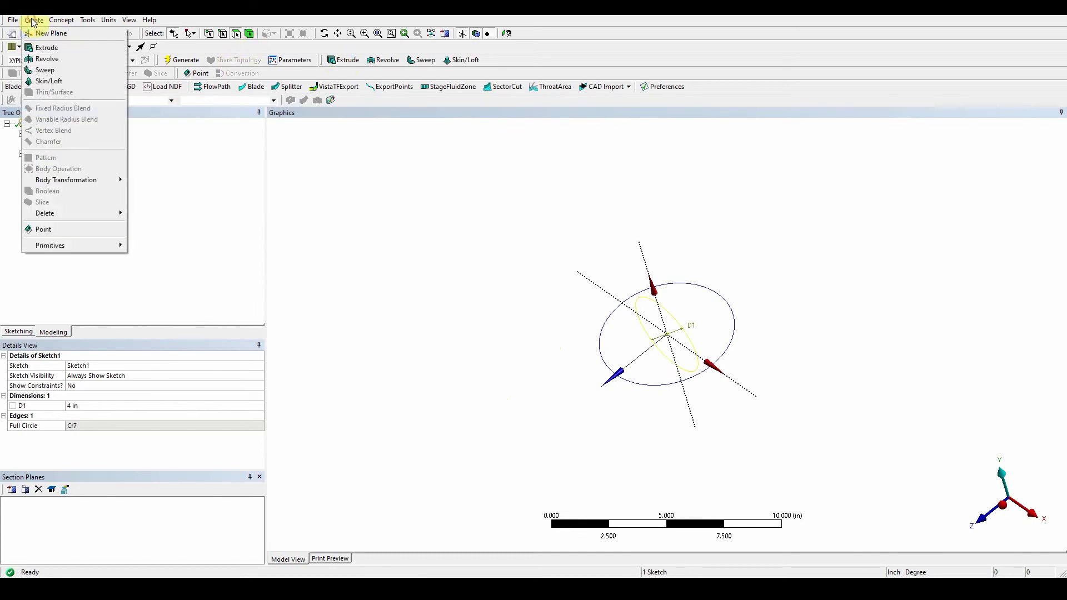
pyautogui.click(354, 61)
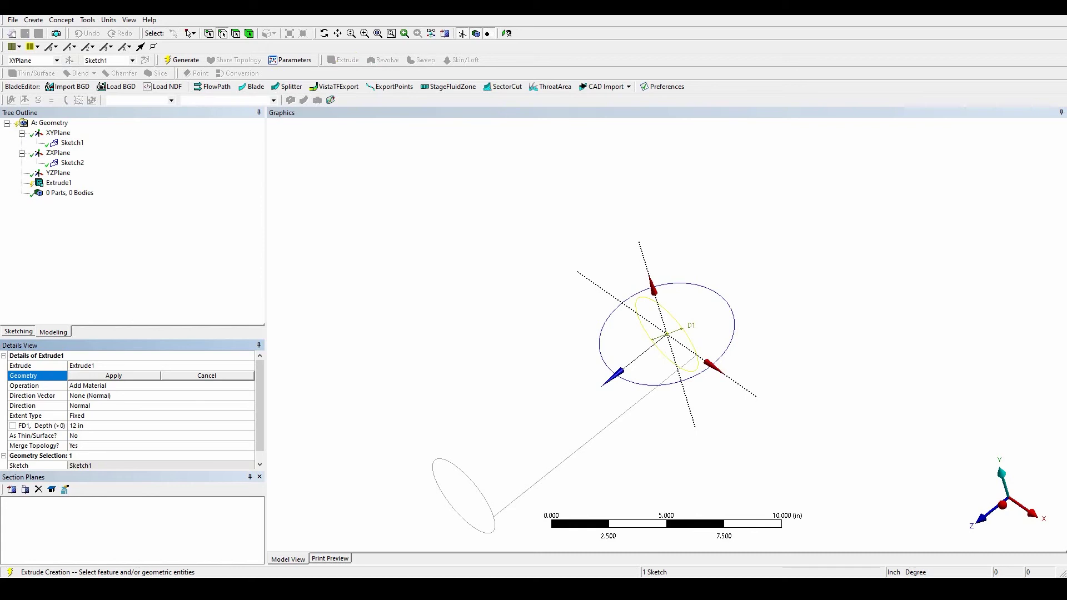
pyautogui.click(94, 425)
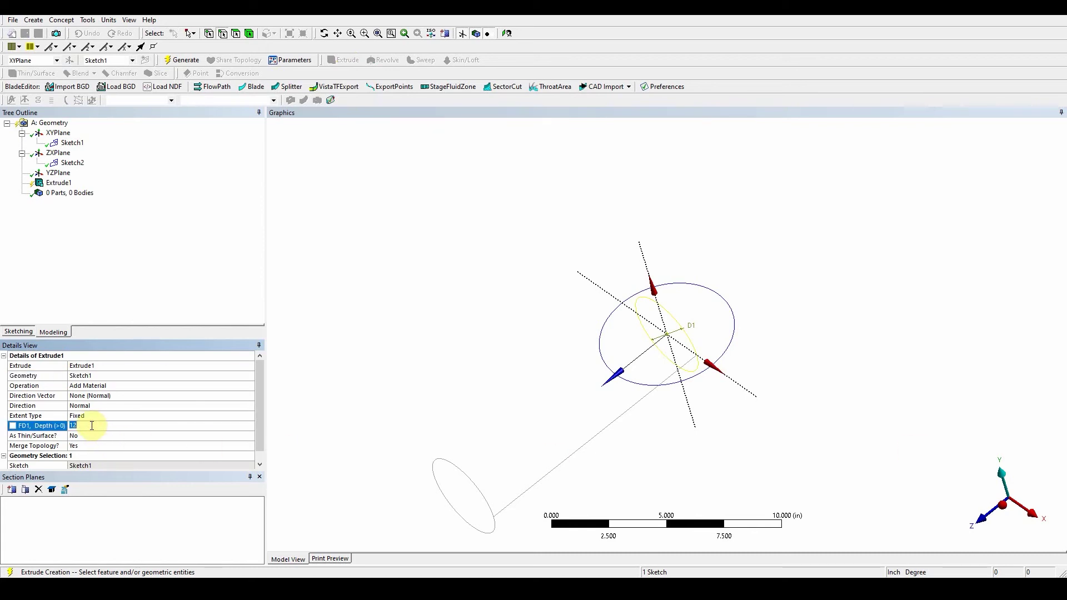
pyautogui.write('14.7')
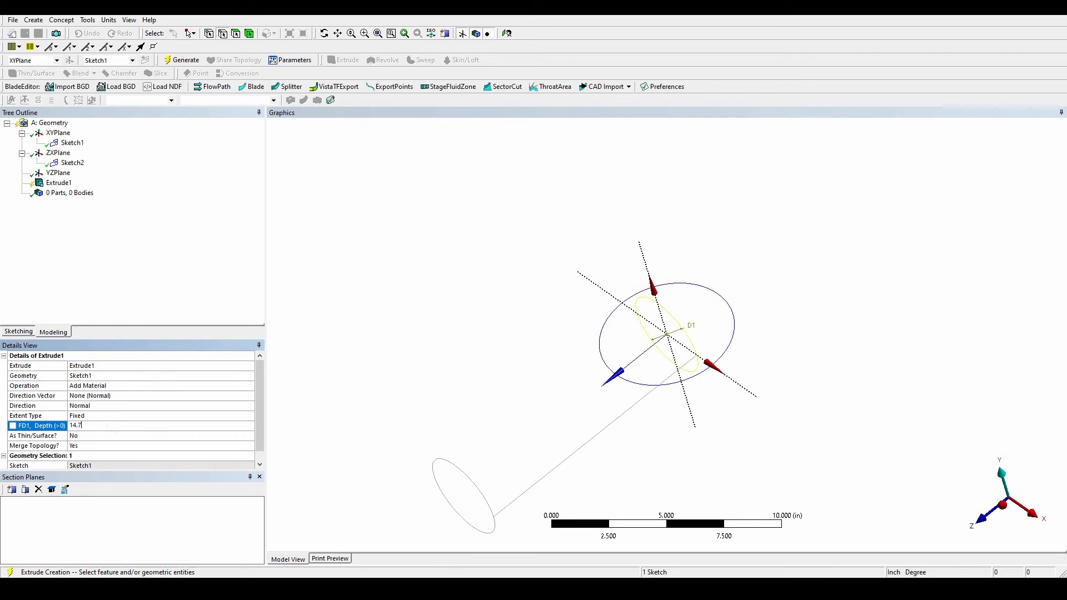
pyautogui.write('5')
pyautogui.press('Return')
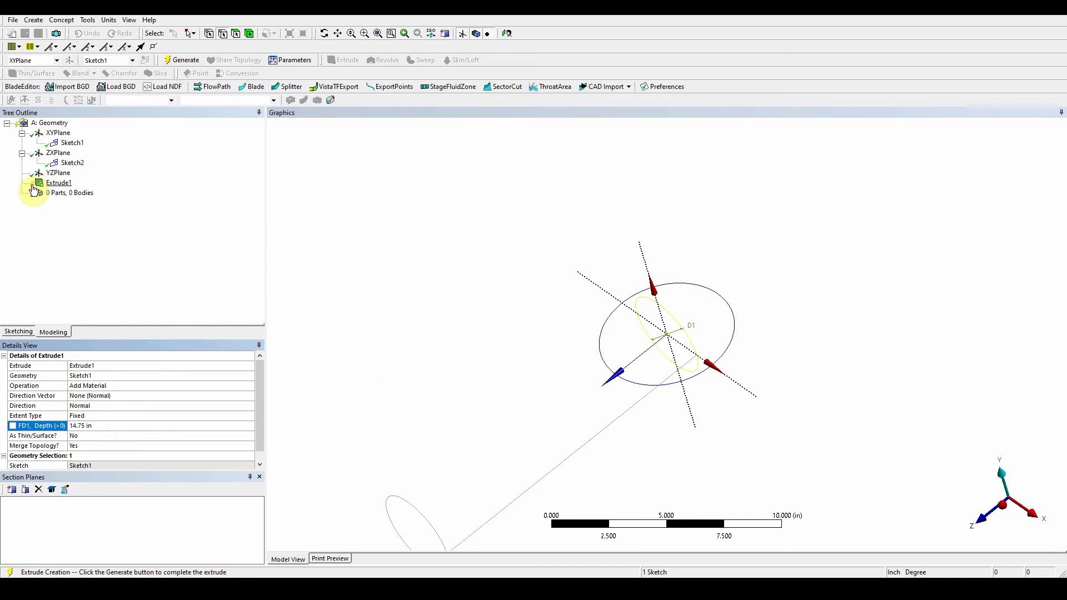
pyautogui.click(170, 60)
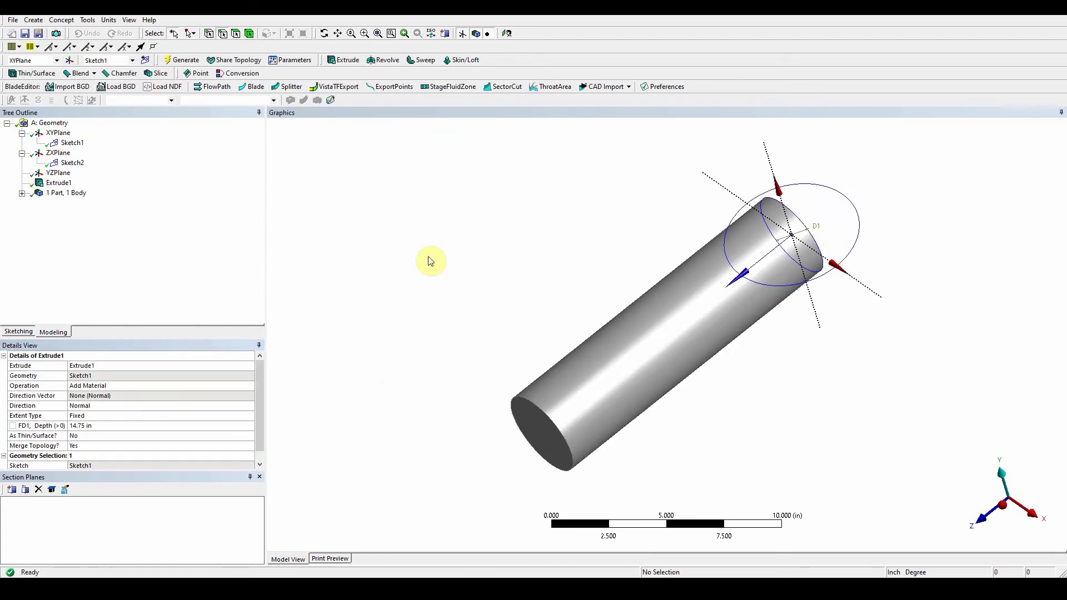
pyautogui.moveTo(543, 310); pyautogui.dragTo(496, 291, button='middle')
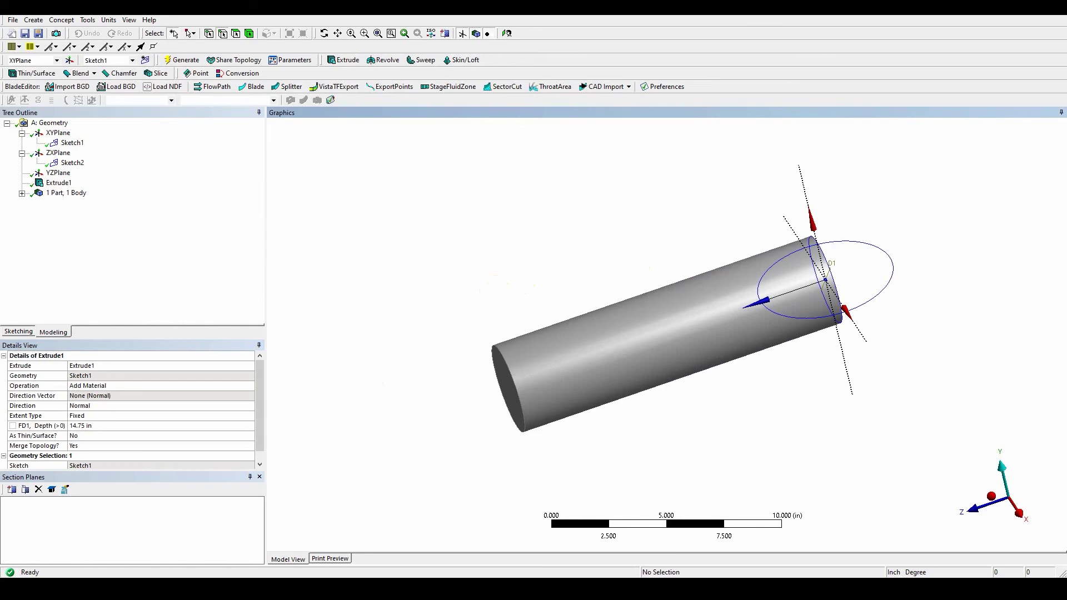
pyautogui.click(72, 163)
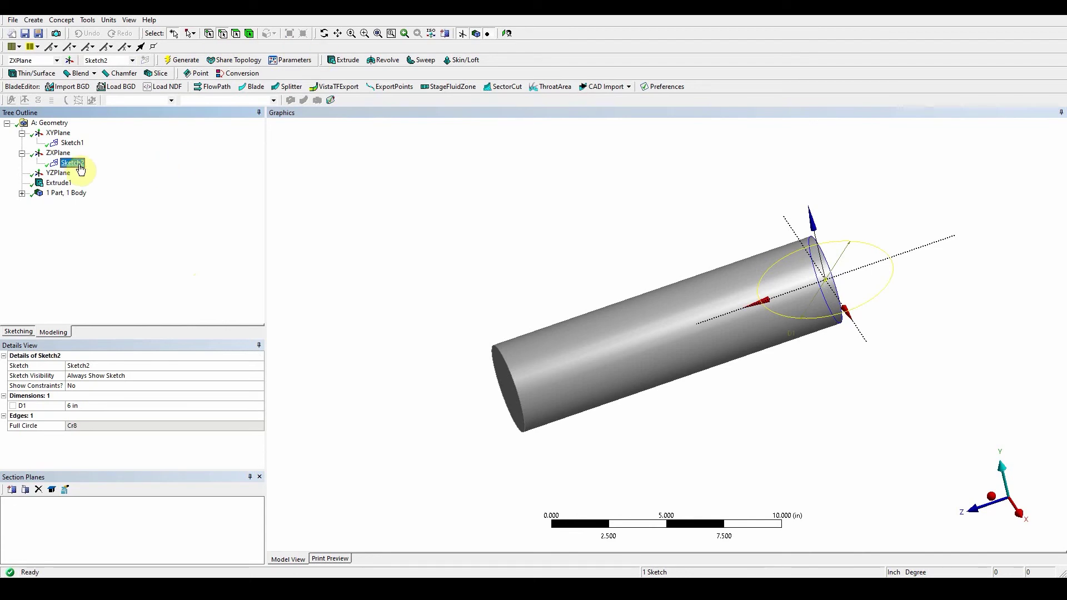
pyautogui.click(344, 61)
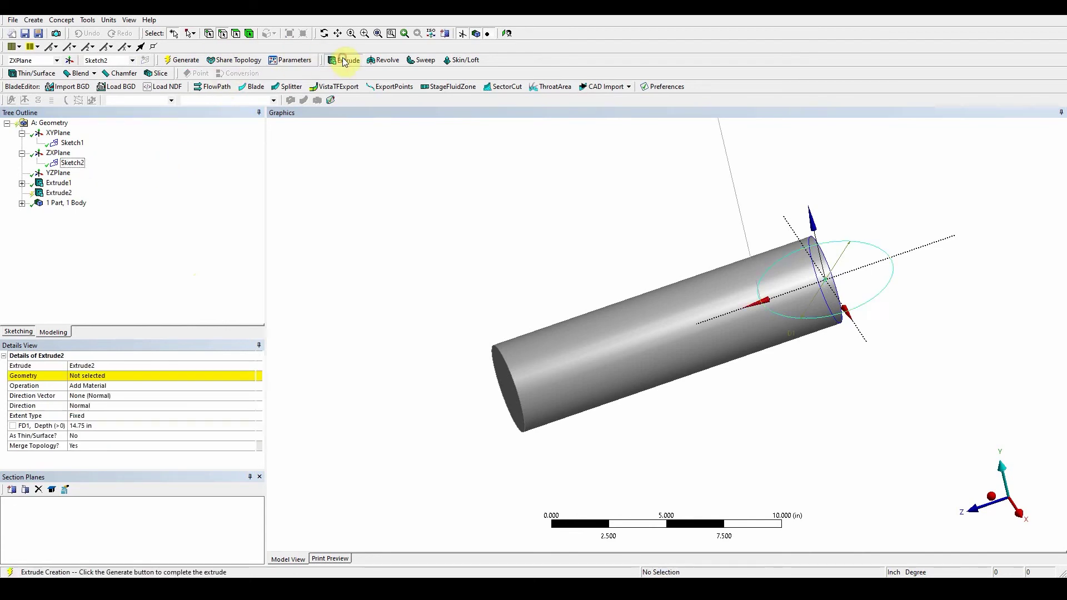
pyautogui.click(59, 193)
pyautogui.rightClick(49, 193)
pyautogui.click(72, 198)
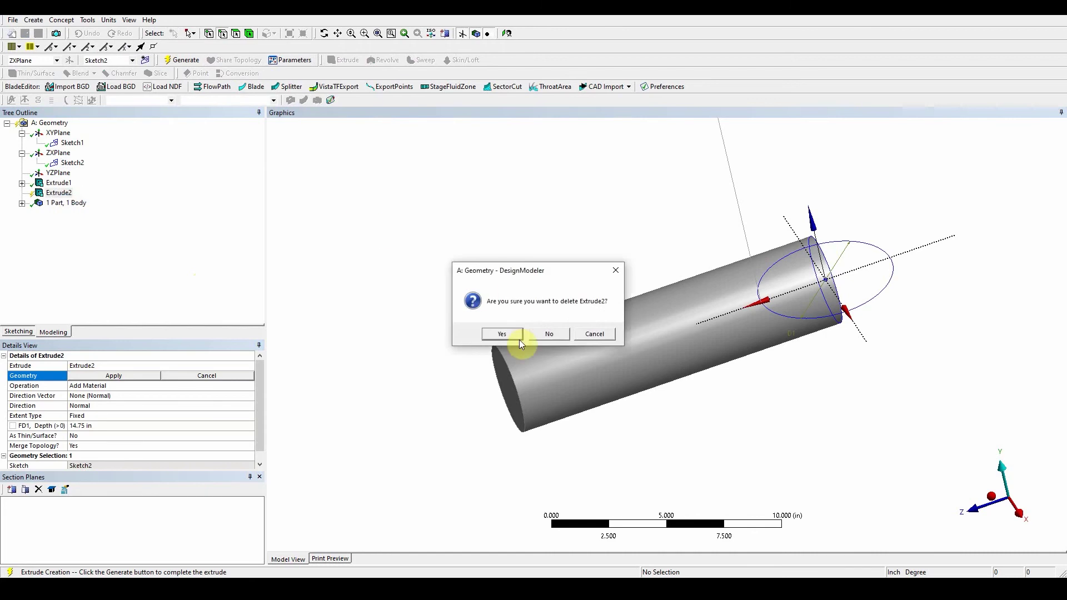
pyautogui.click(501, 335)
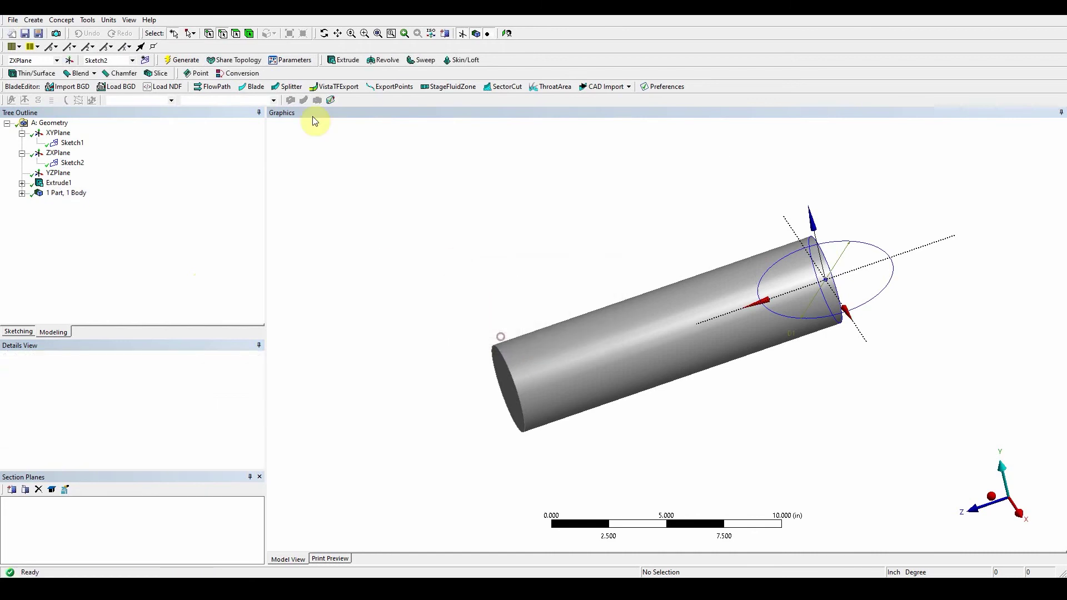
# Step: Start an extrusion of the 6 in circle sketch on the ZX plane with a depth of 14 in
pyautogui.click(347, 61)
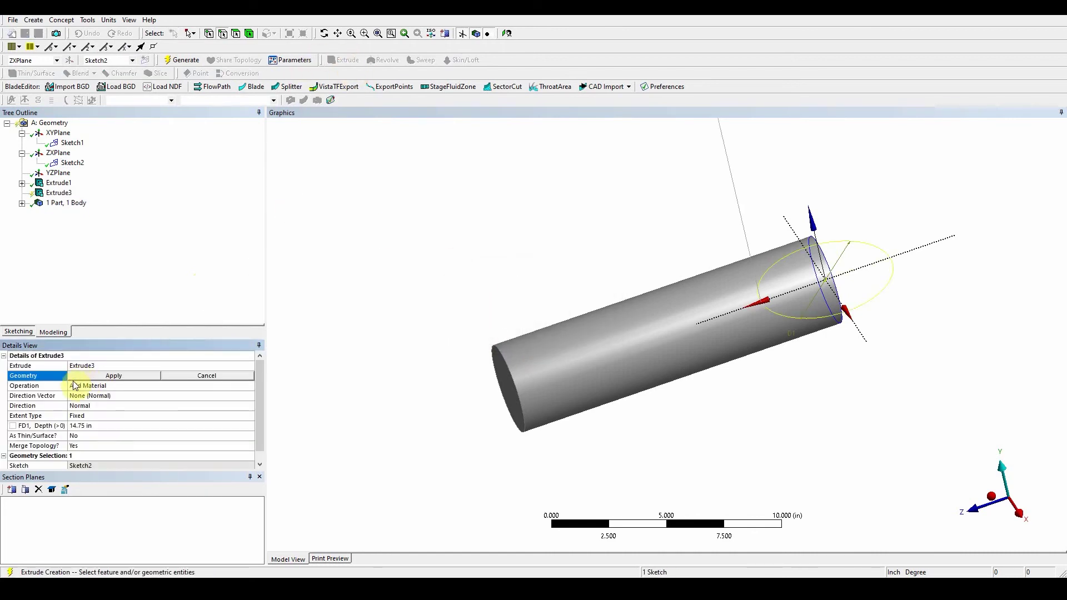
pyautogui.click(72, 162)
pyautogui.click(125, 376)
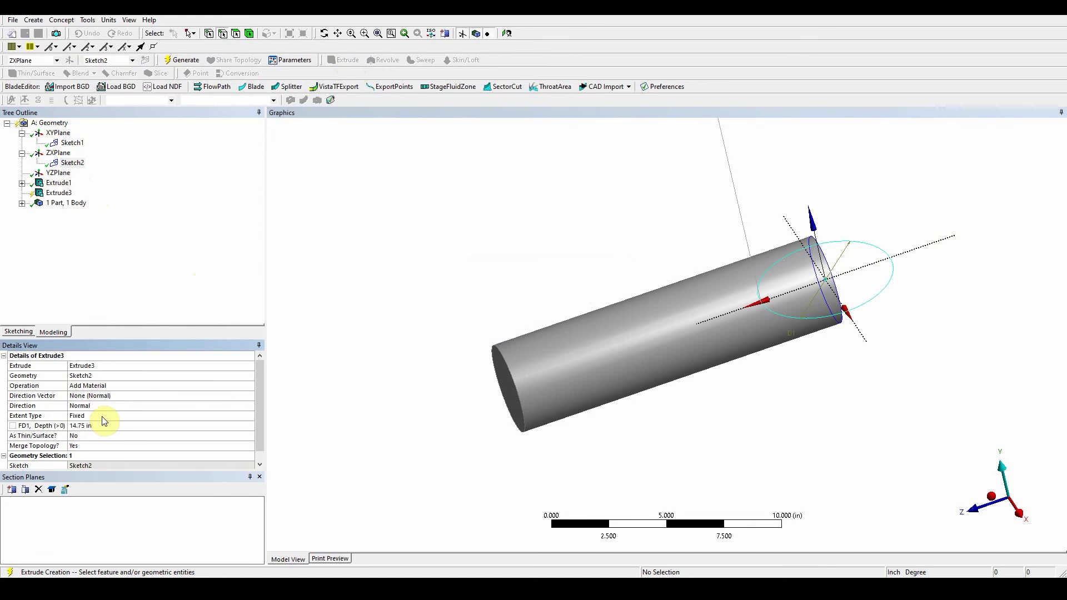
pyautogui.click(91, 428)
pyautogui.write('14')
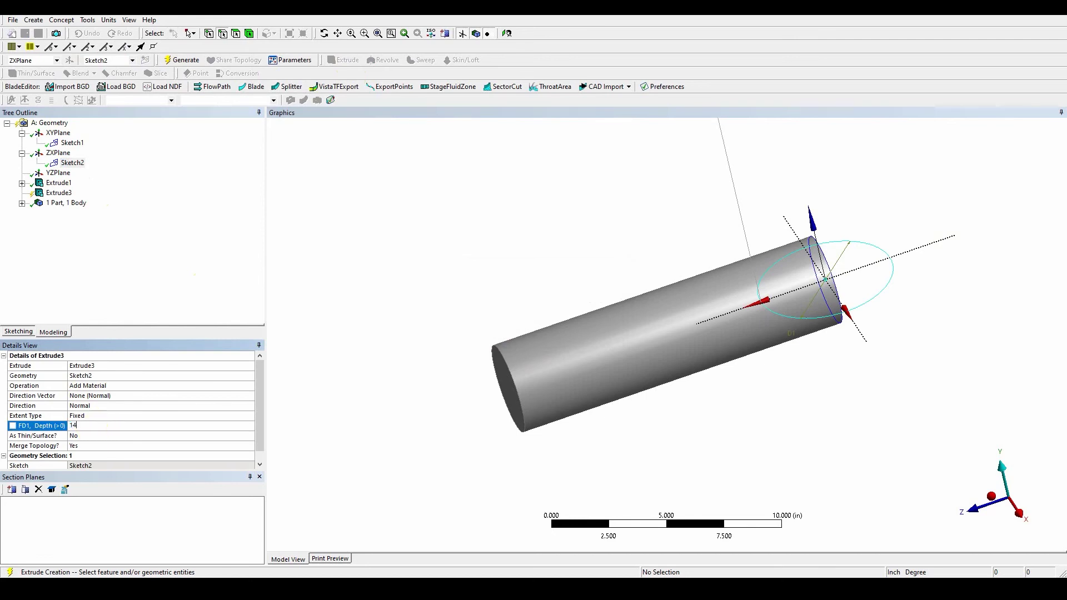
pyautogui.press('Return')
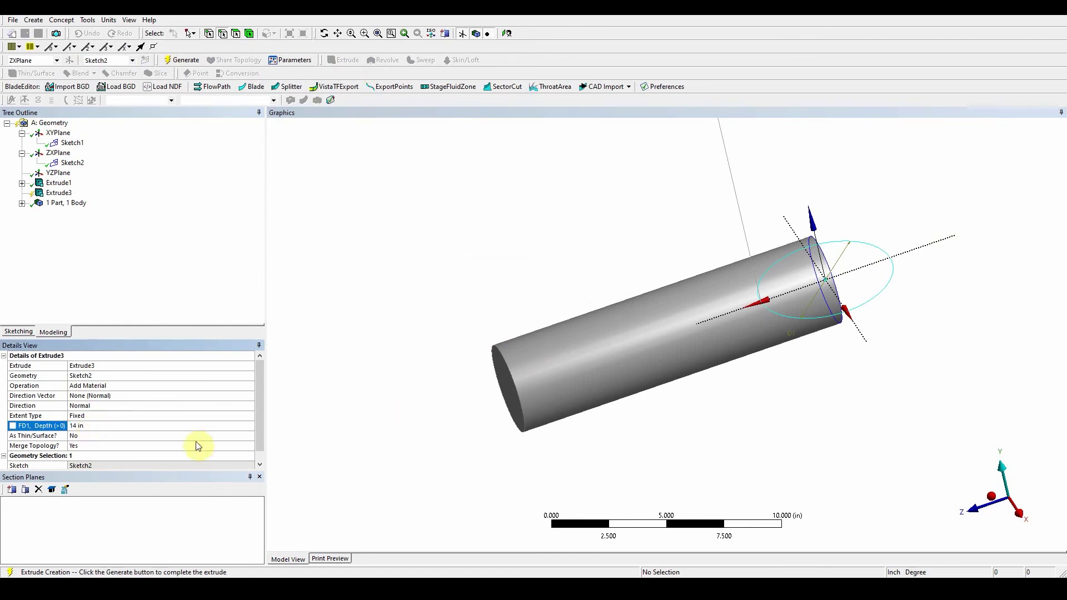
# Step: Set the ZX plane circle's extrusion direction to Both - Symmetric and generate it
pyautogui.click(93, 406)
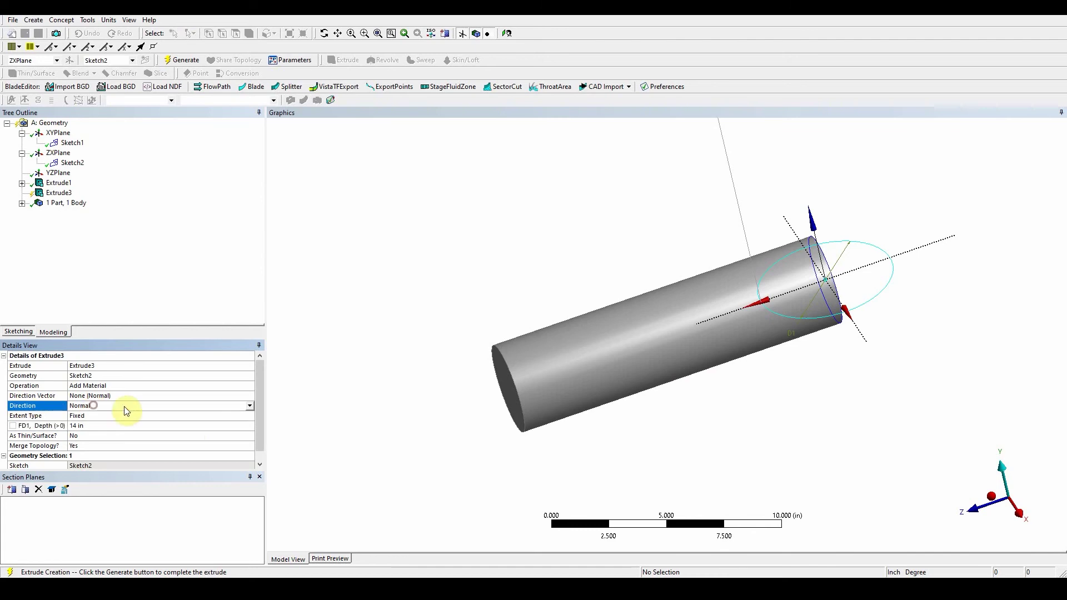
pyautogui.click(250, 406)
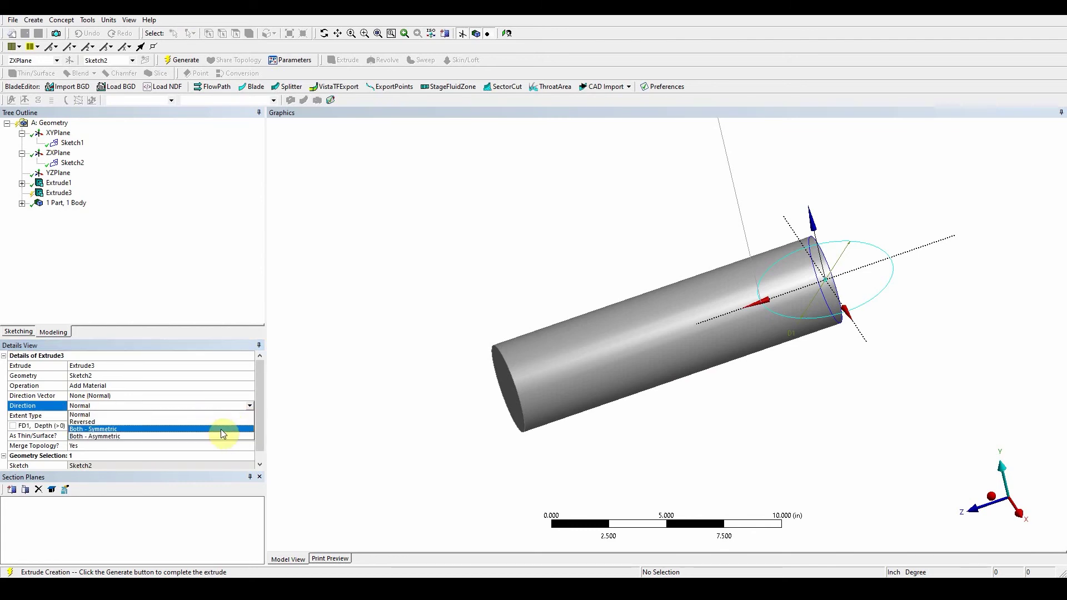
pyautogui.click(221, 429)
pyautogui.scroll(-3, 556, 391)
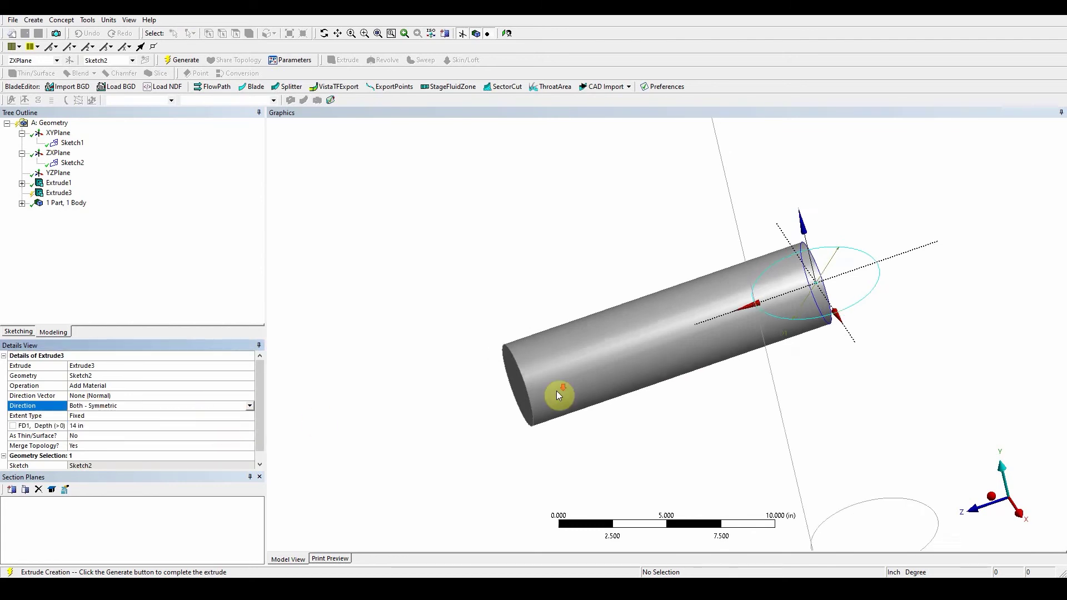
pyautogui.scroll(-3, 557, 394)
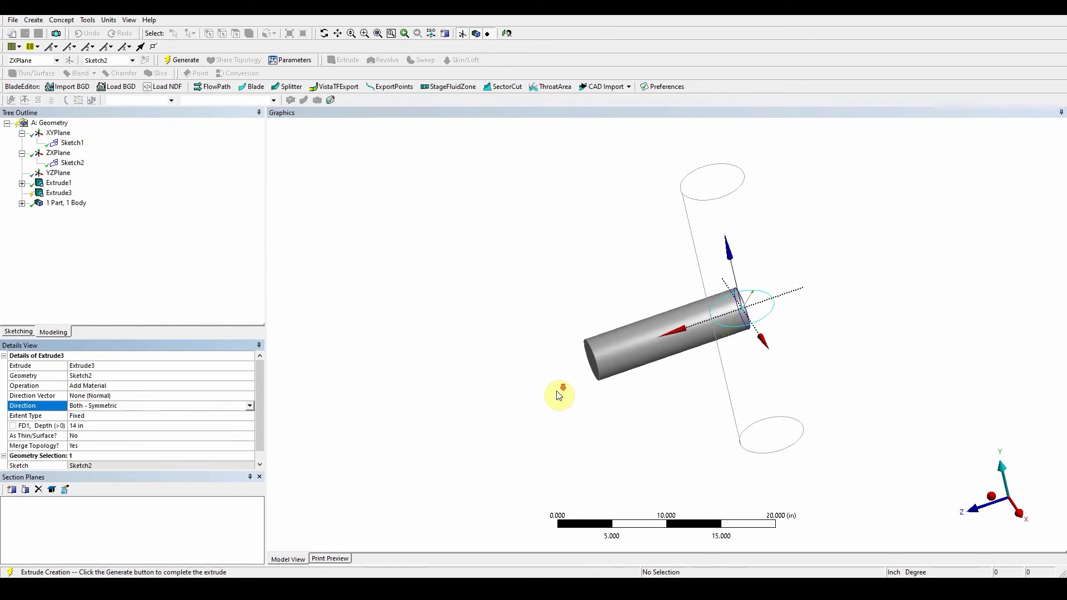
pyautogui.scroll(-2, 558, 394)
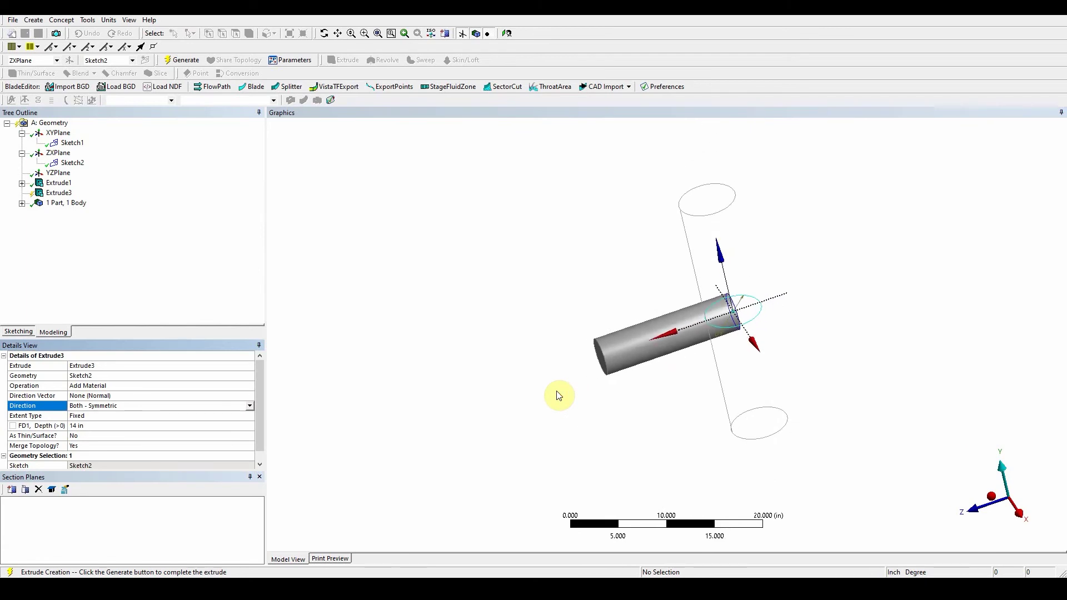
pyautogui.click(181, 61)
# Step: Examine the T-shaped body from several angles, including the views along the Y and X axes
pyautogui.moveTo(545, 362); pyautogui.dragTo(548, 319, button='middle')
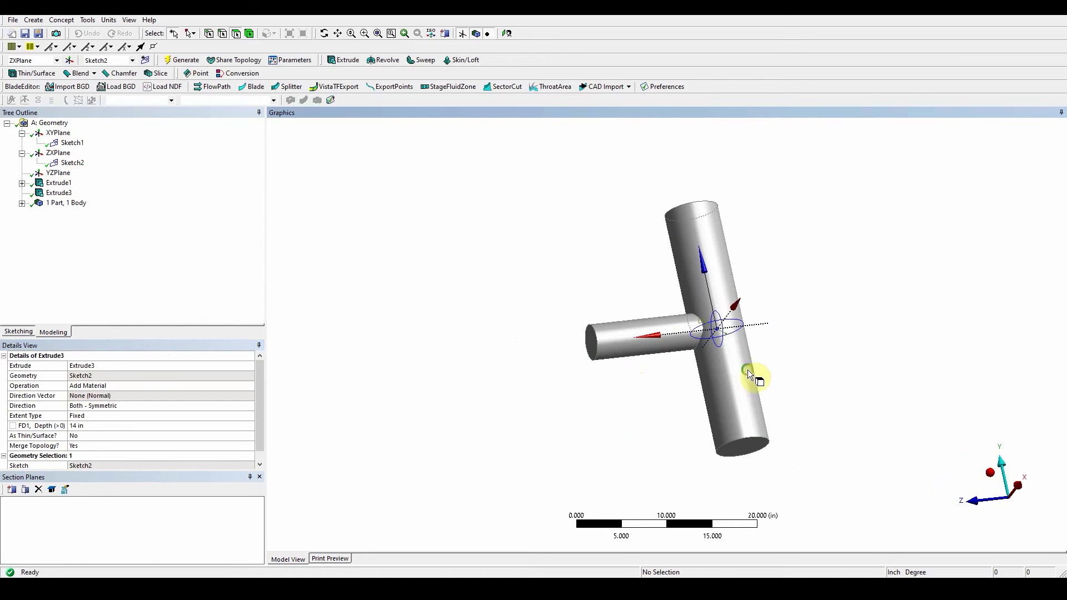
pyautogui.moveTo(757, 374); pyautogui.dragTo(776, 409, button='middle')
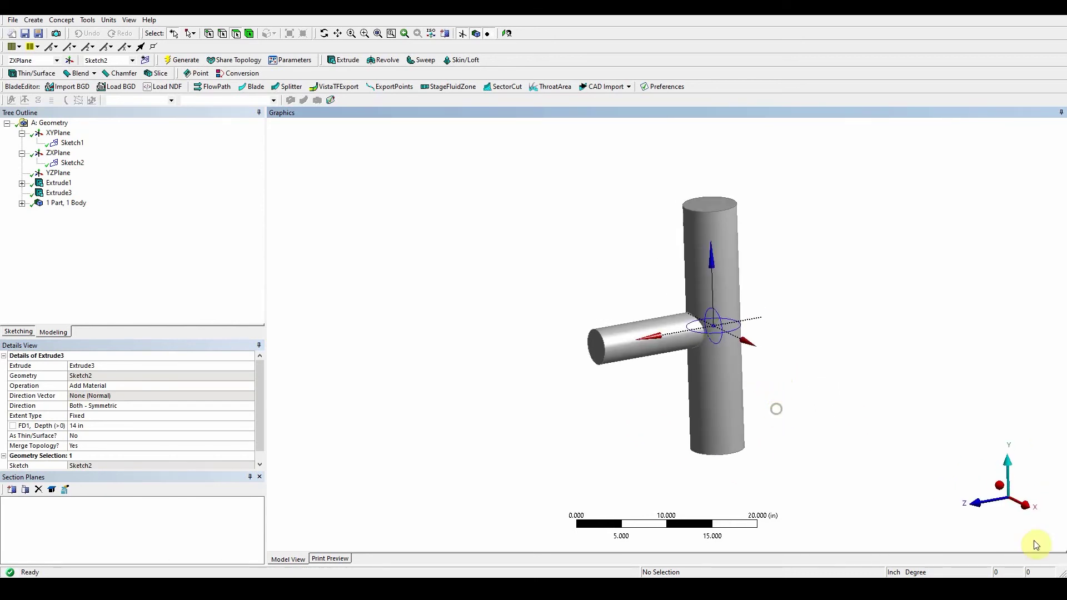
pyautogui.click(979, 502)
pyautogui.click(1008, 458)
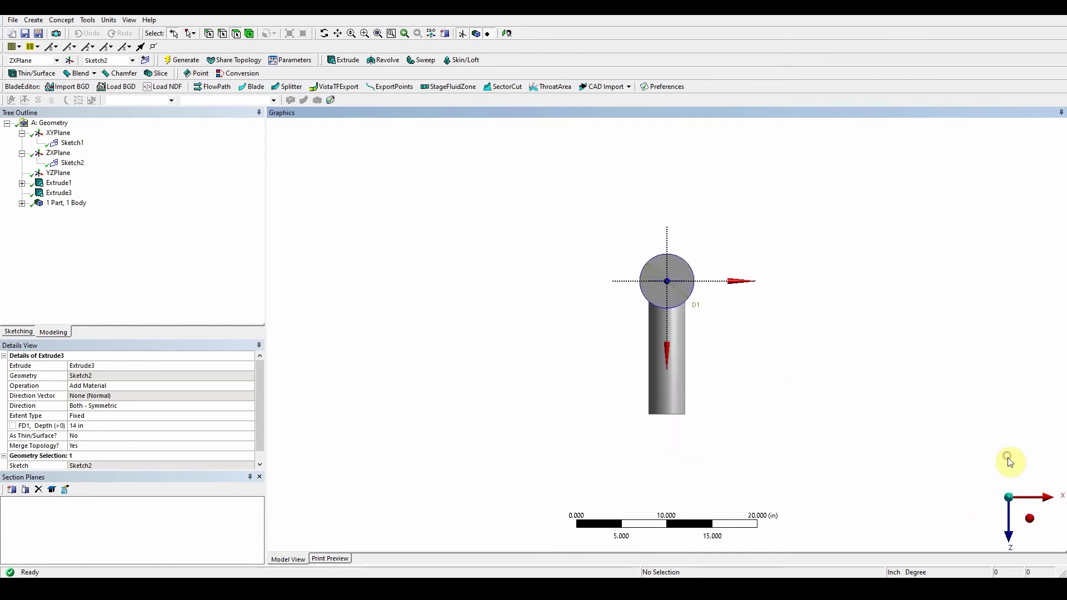
pyautogui.click(1050, 501)
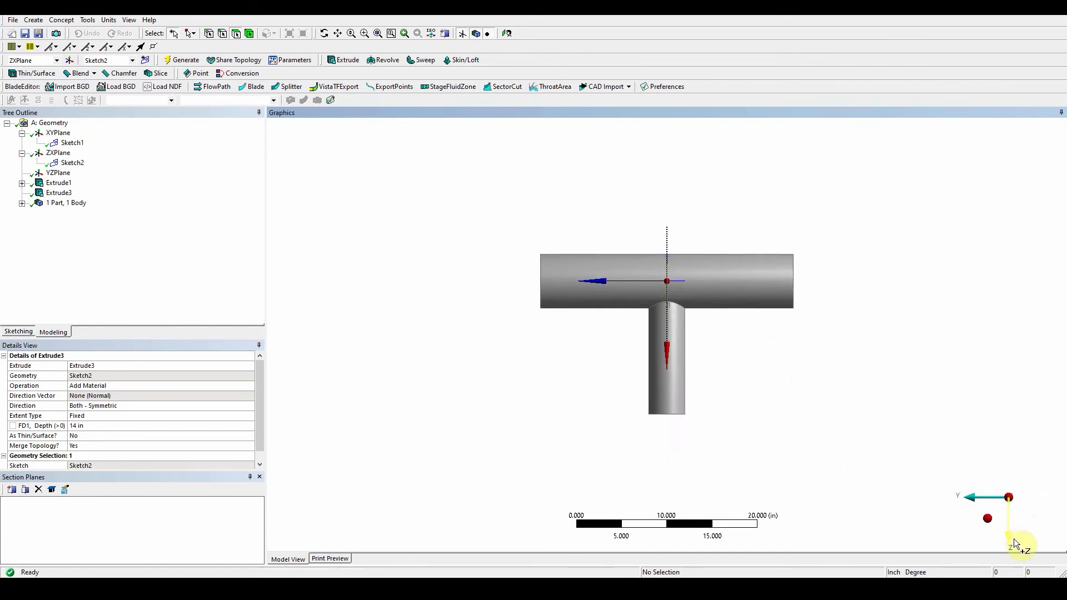
pyautogui.click(989, 520)
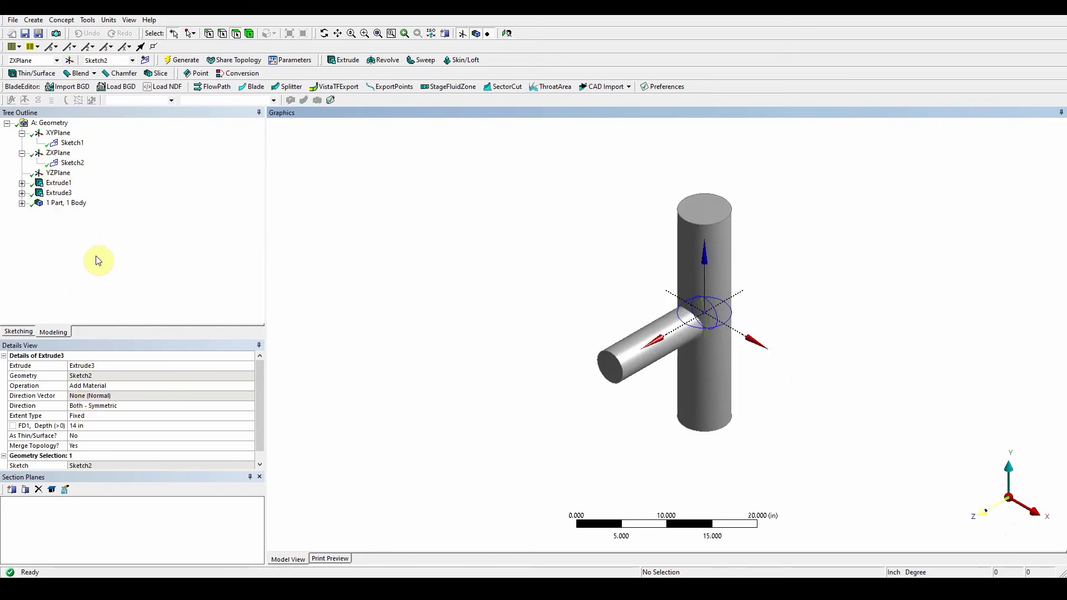
# Step: Set the diameter of the XY plane circle sketch to 2 in and regenerate the model
pyautogui.click(72, 143)
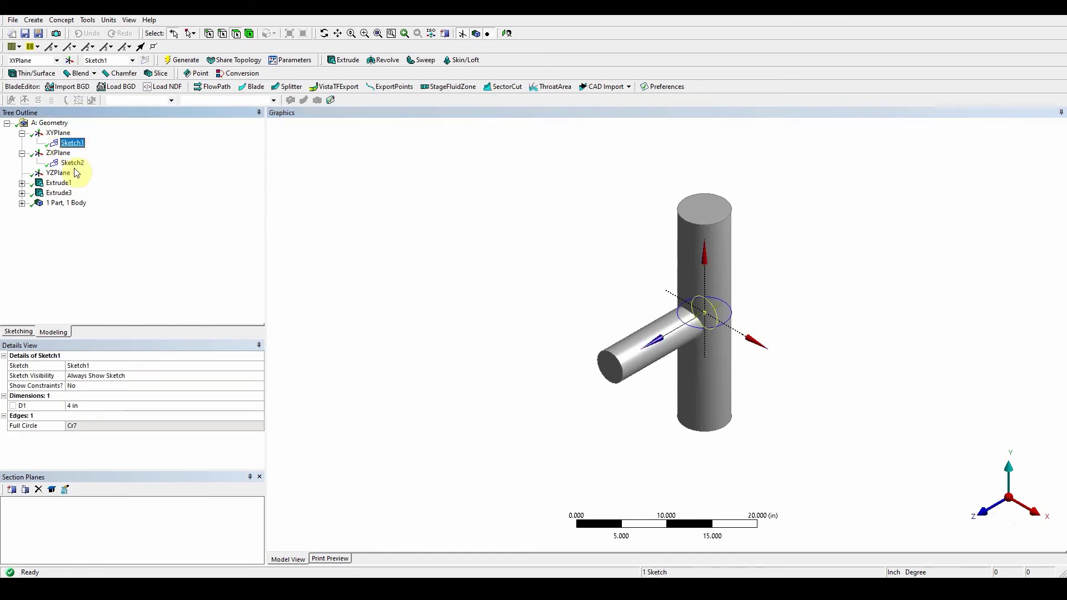
pyautogui.click(87, 405)
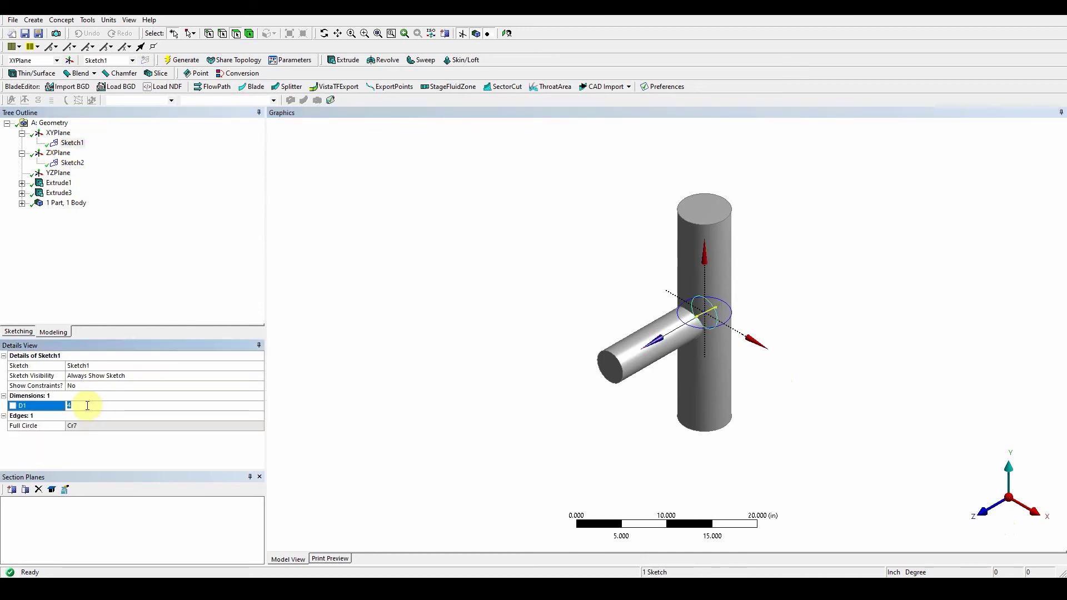
pyautogui.write('2')
pyautogui.press('Return')
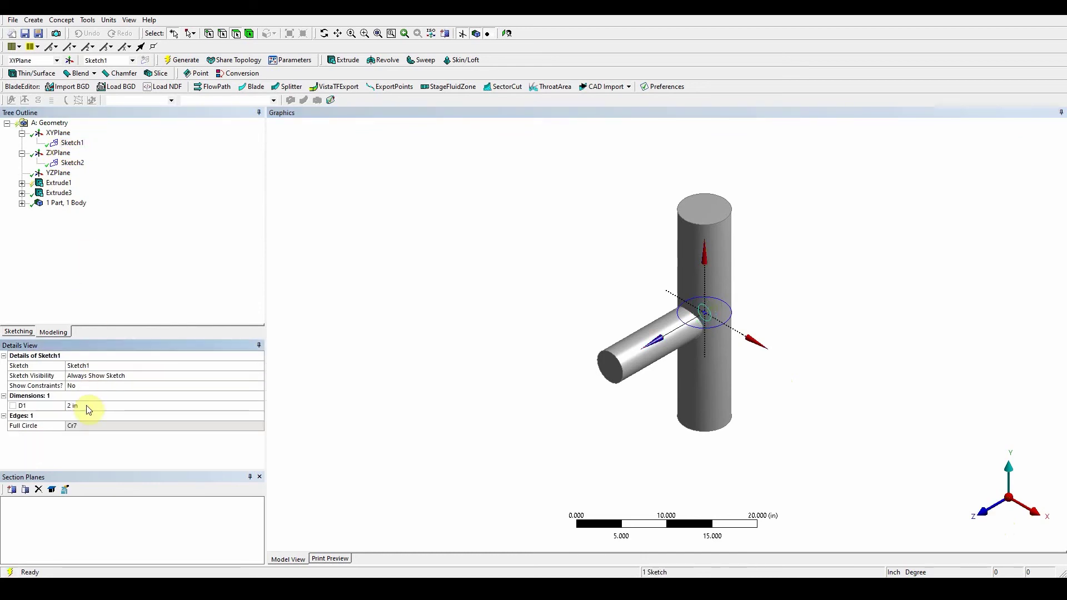
pyautogui.click(176, 58)
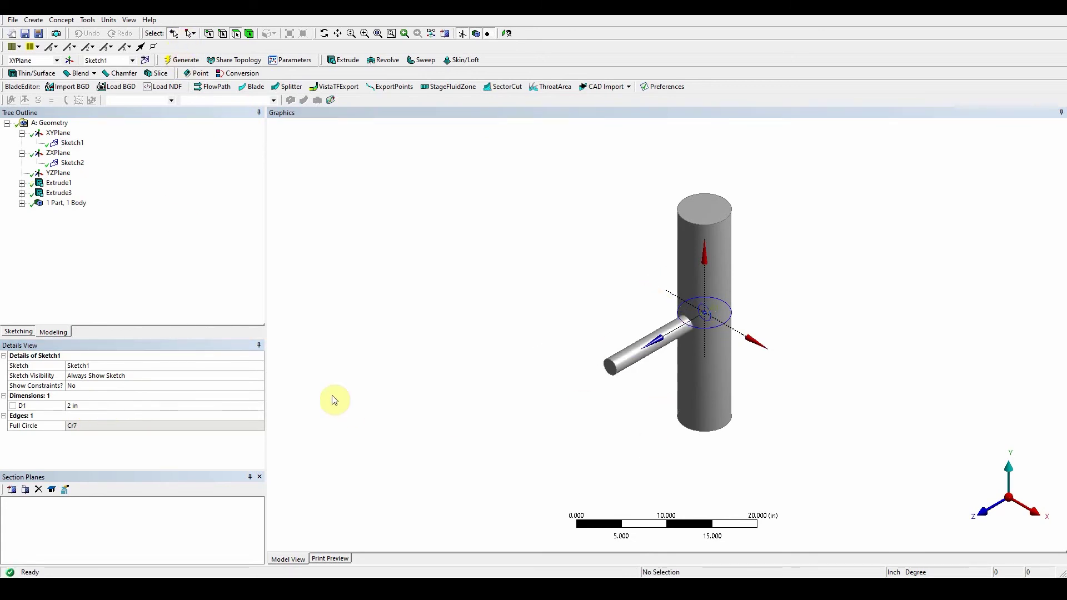
# Step: Set the diameter of the XY plane circle sketch back to 4 in and regenerate the model
pyautogui.click(85, 405)
pyautogui.write('4')
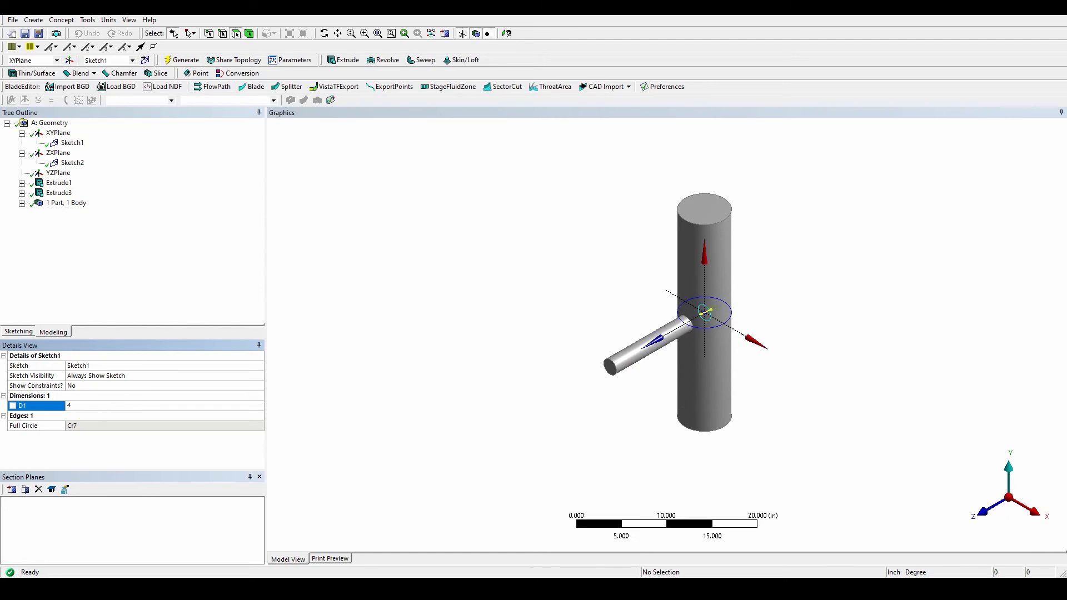
pyautogui.press('Return')
pyautogui.click(177, 61)
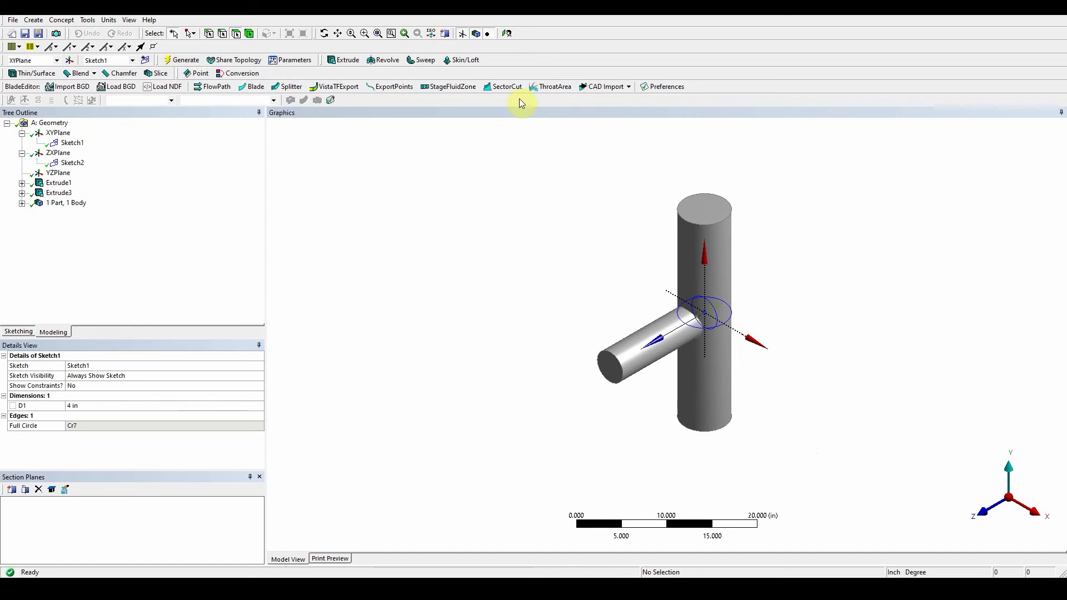
# Step: Cut the pipe body with a vertical section plane through its centre, drawn in the view along Z, and inspect the cut
pyautogui.click(983, 514)
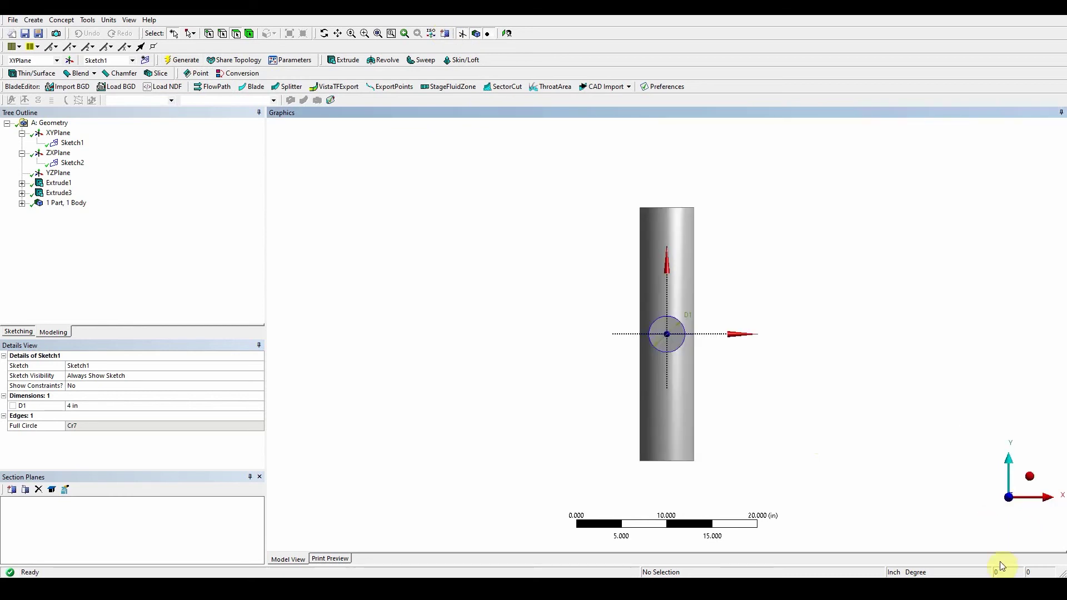
pyautogui.click(446, 34)
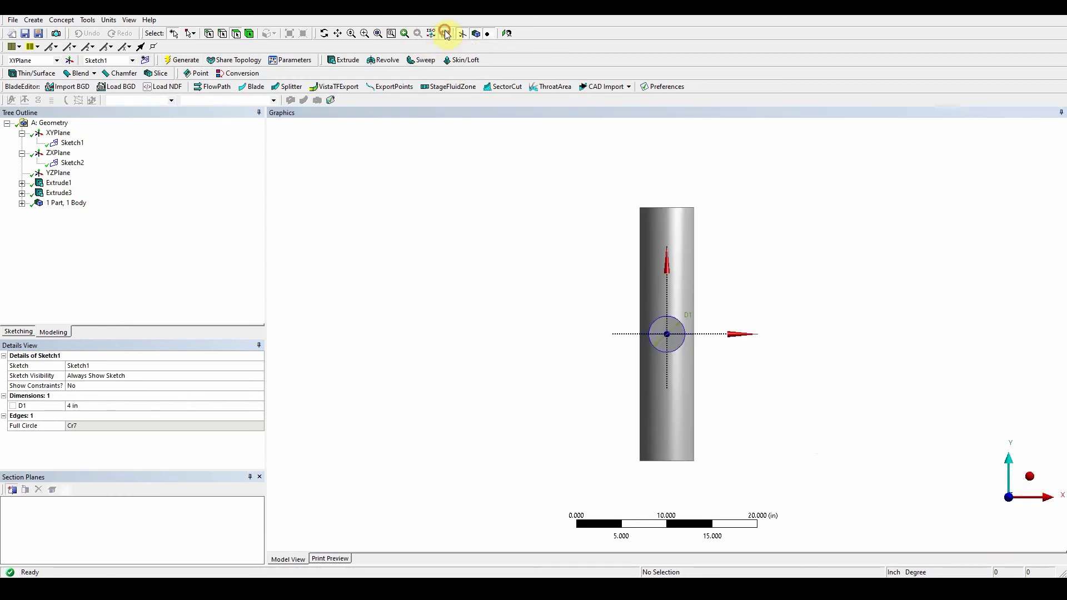
pyautogui.moveTo(666, 176); pyautogui.dragTo(668, 496)
pyautogui.moveTo(752, 431)
pyautogui.mouseDown(button='middle')
pyautogui.moveTo(562, 443)
pyautogui.moveTo(555, 350)
pyautogui.moveTo(565, 388)
pyautogui.moveTo(612, 450)
pyautogui.moveTo(733, 435)
pyautogui.mouseUp(button='middle')
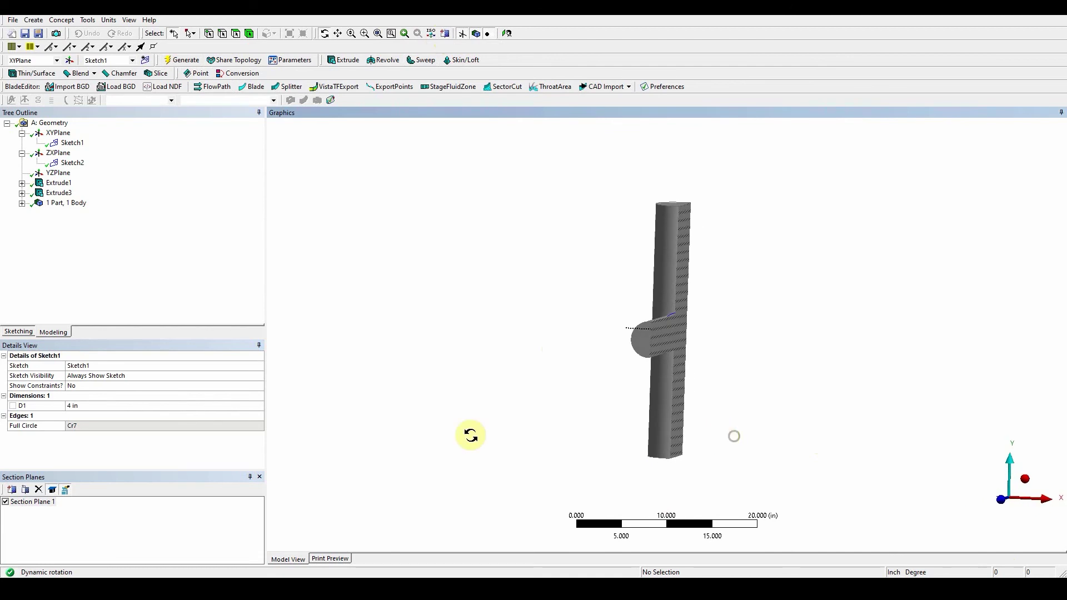
# Step: Switch the section plane off and on again, and shift its cut along X towards the outer side of the vertical pipe
pyautogui.click(6, 503)
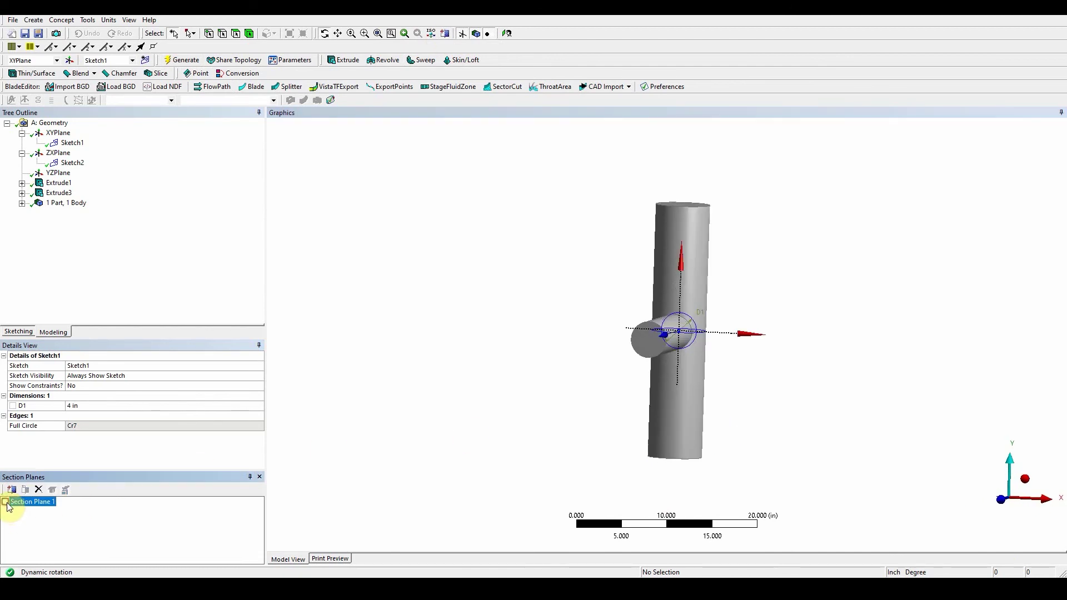
pyautogui.click(6, 502)
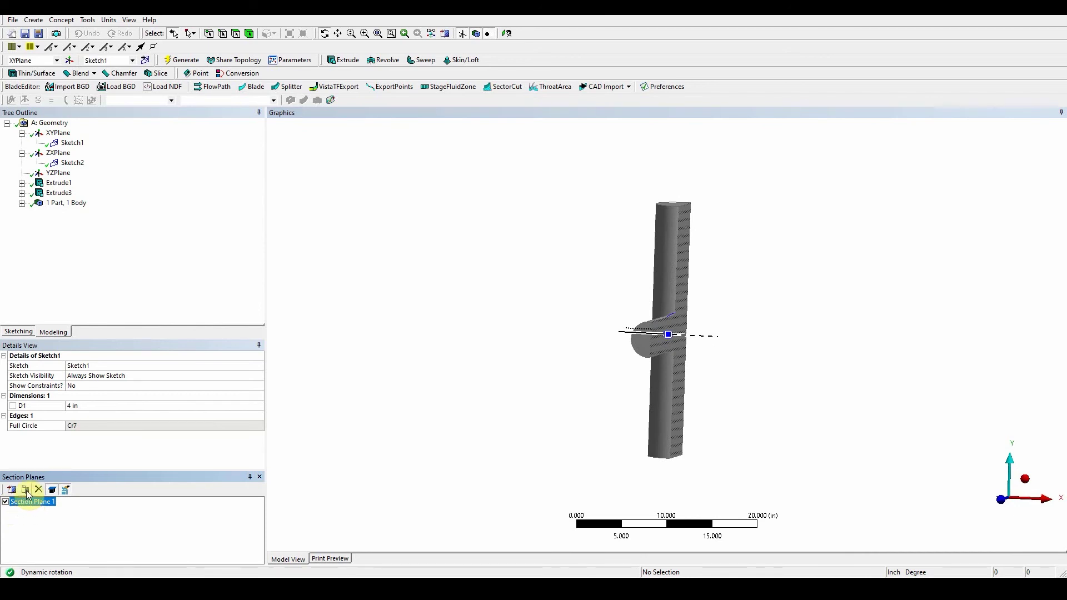
pyautogui.click(27, 494)
pyautogui.moveTo(648, 315)
pyautogui.mouseDown()
pyautogui.moveTo(688, 339)
pyautogui.moveTo(643, 336)
pyautogui.moveTo(691, 335)
pyautogui.mouseUp()
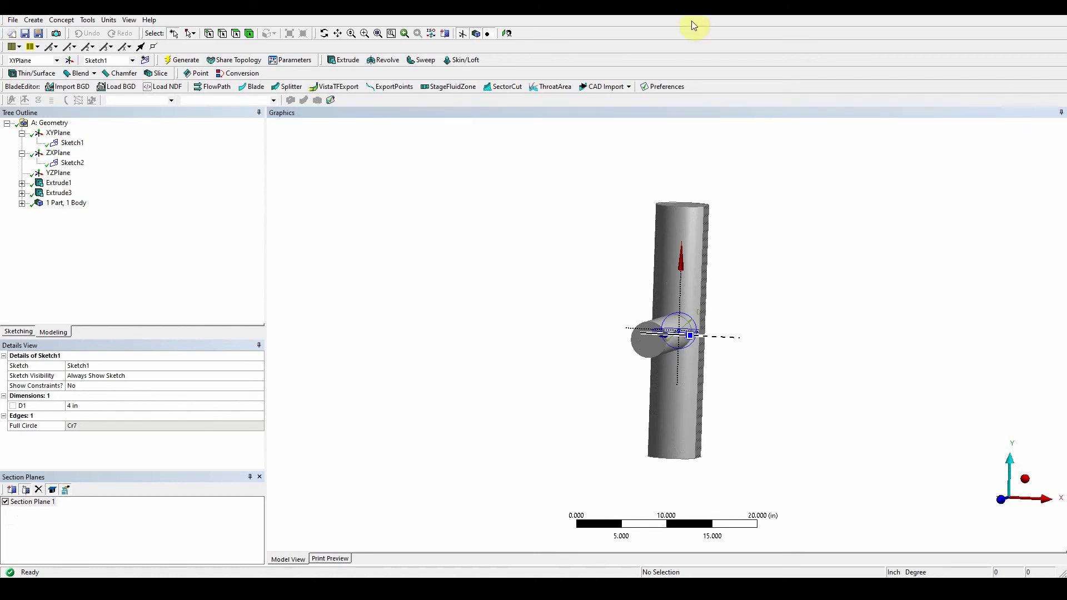
# Step: Close DesignModeler and return to the Workbench project schematic
pyautogui.click(9, 20)
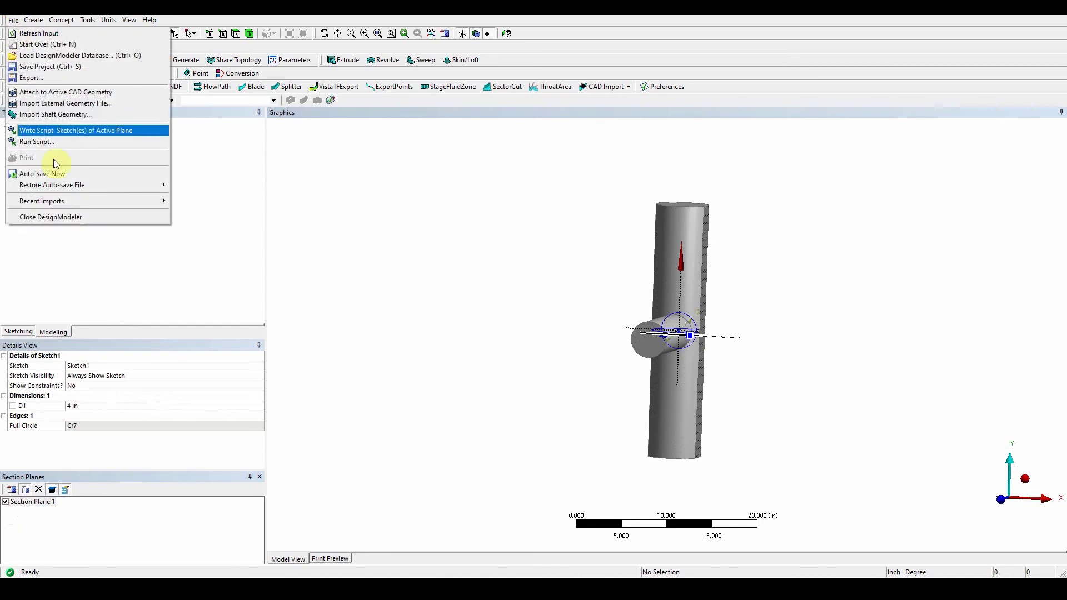
pyautogui.click(79, 219)
pyautogui.hotkey('alt', 'Tab')
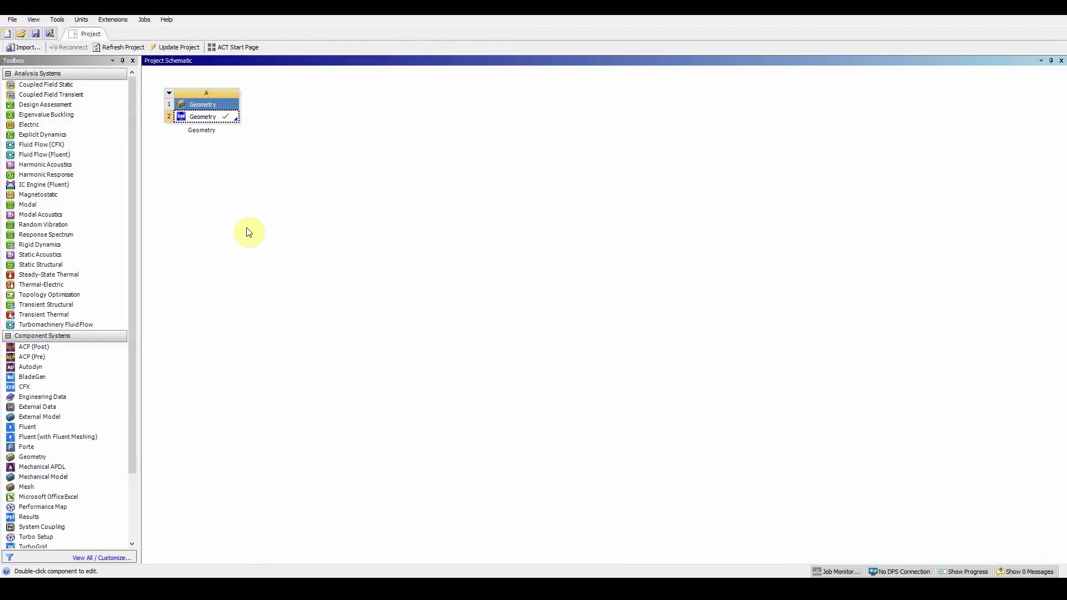
# Step: Add a second standalone Geometry system beside the first and start a new DesignModeler geometry in it
pyautogui.moveTo(33, 457); pyautogui.dragTo(319, 109)
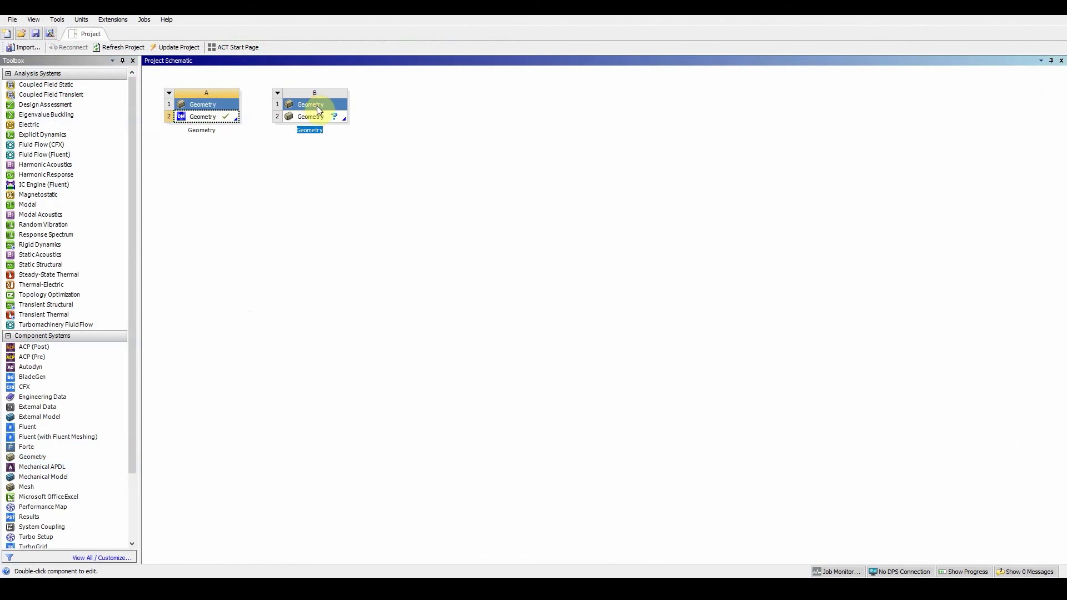
pyautogui.rightClick(336, 116)
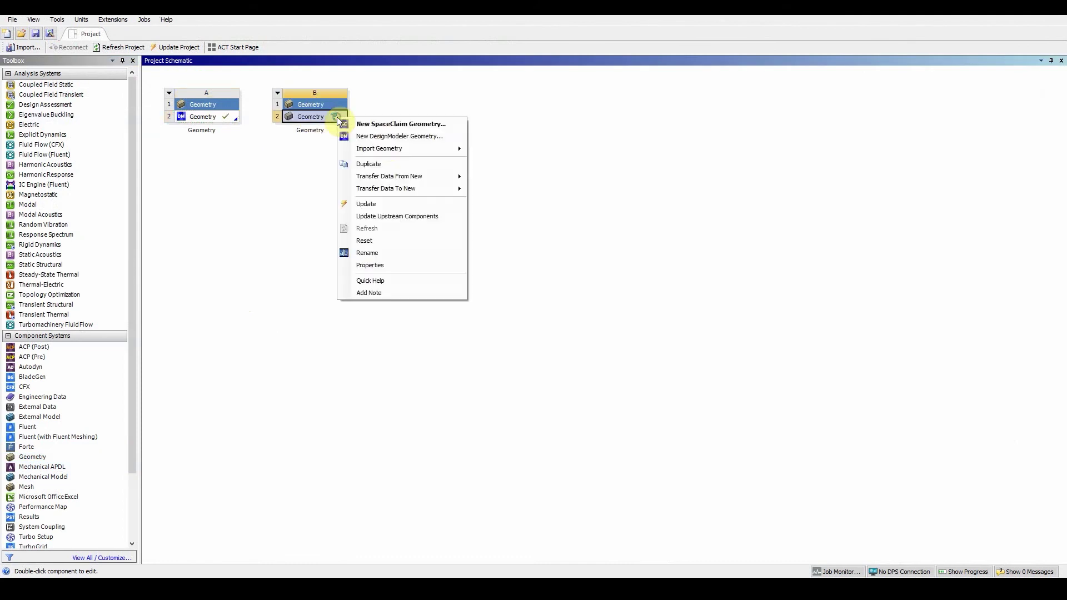
pyautogui.click(388, 137)
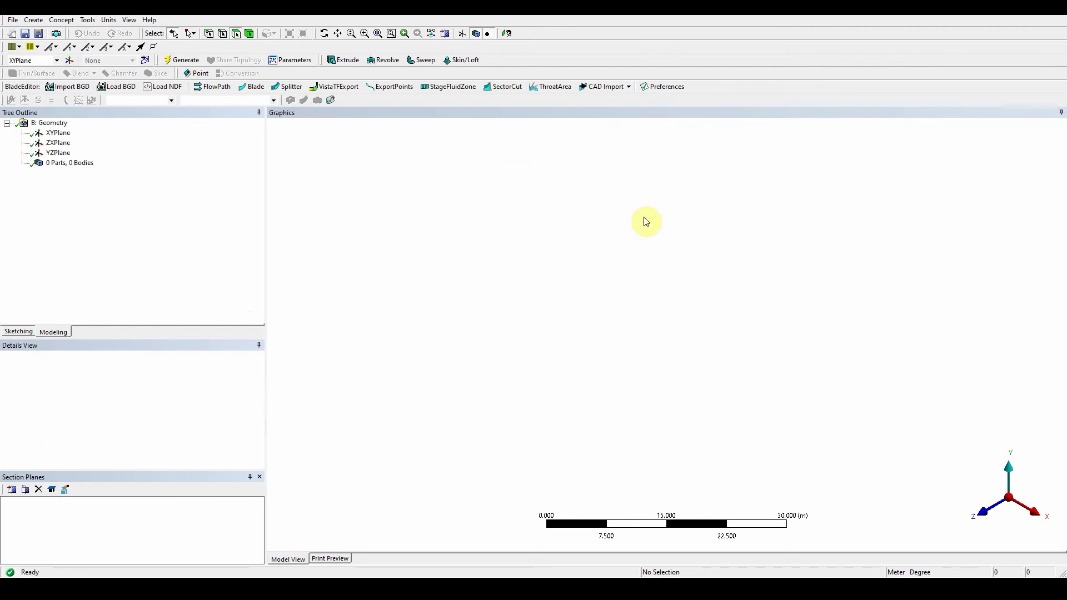
# Step: Import the external geometry file blade.x_t from the Part Files folder and generate the blade body
pyautogui.click(12, 22)
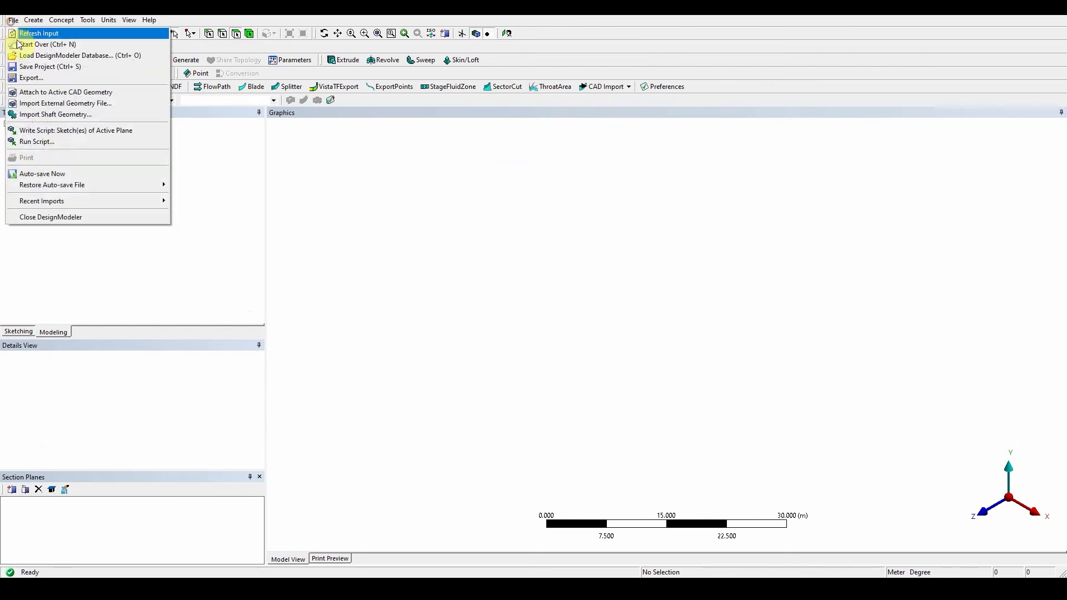
pyautogui.click(58, 106)
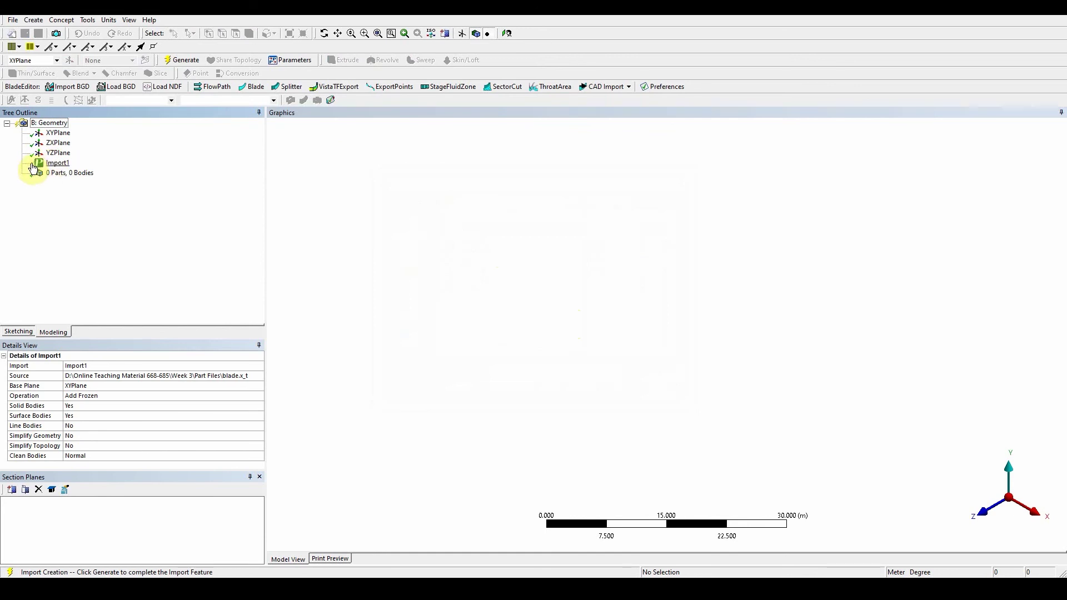
pyautogui.click(181, 60)
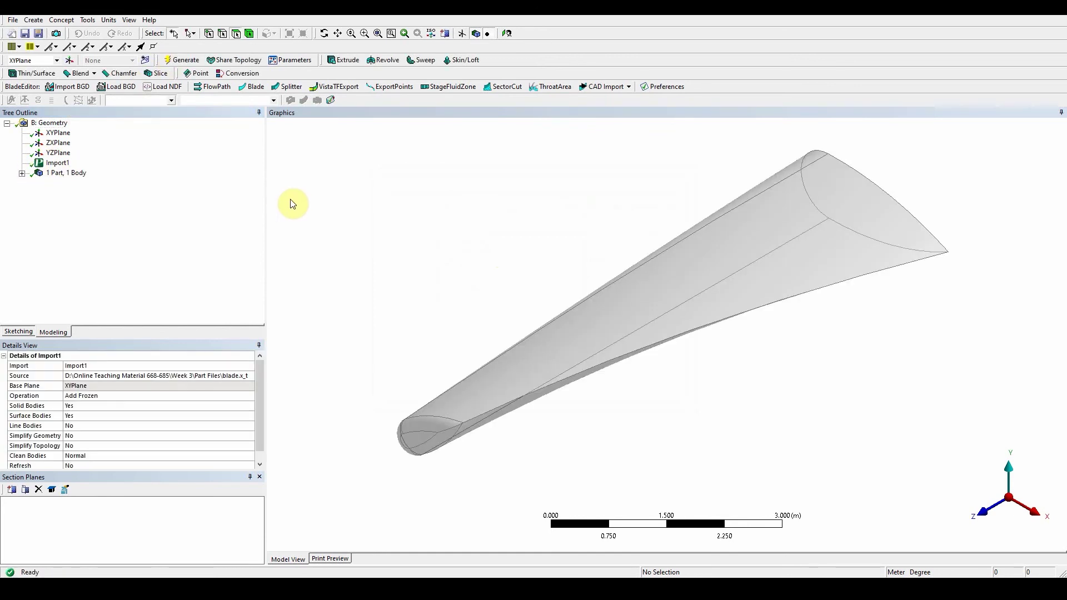
# Step: Create a cylinder-shaped Enclosure around the blade with non-uniform 1 m cushions and generate it
pyautogui.moveTo(732, 374); pyautogui.dragTo(814, 337, button='middle')
pyautogui.scroll(-3, 767, 378)
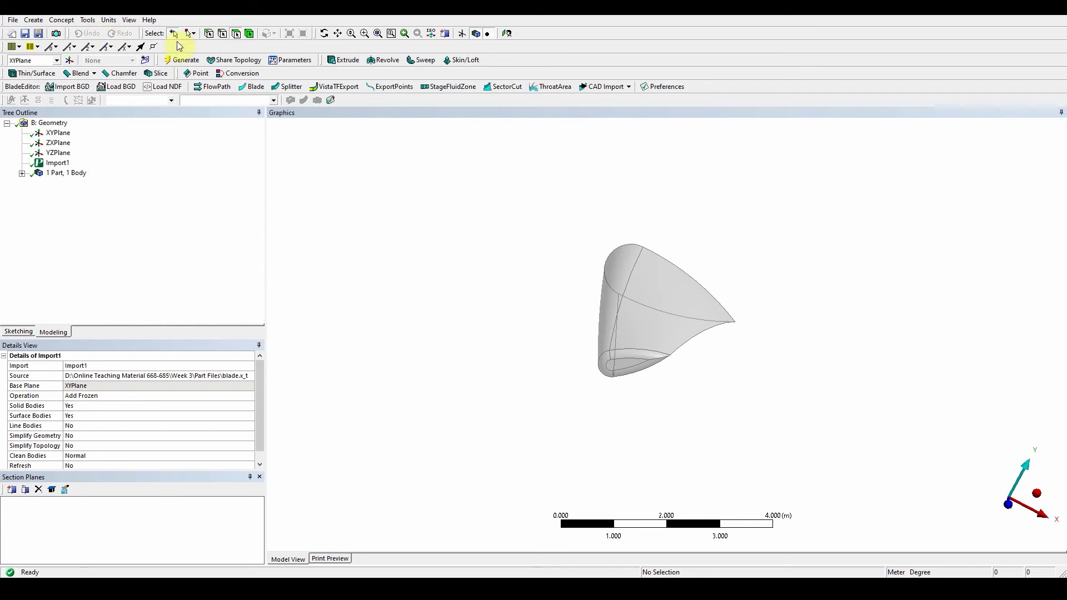
pyautogui.click(87, 21)
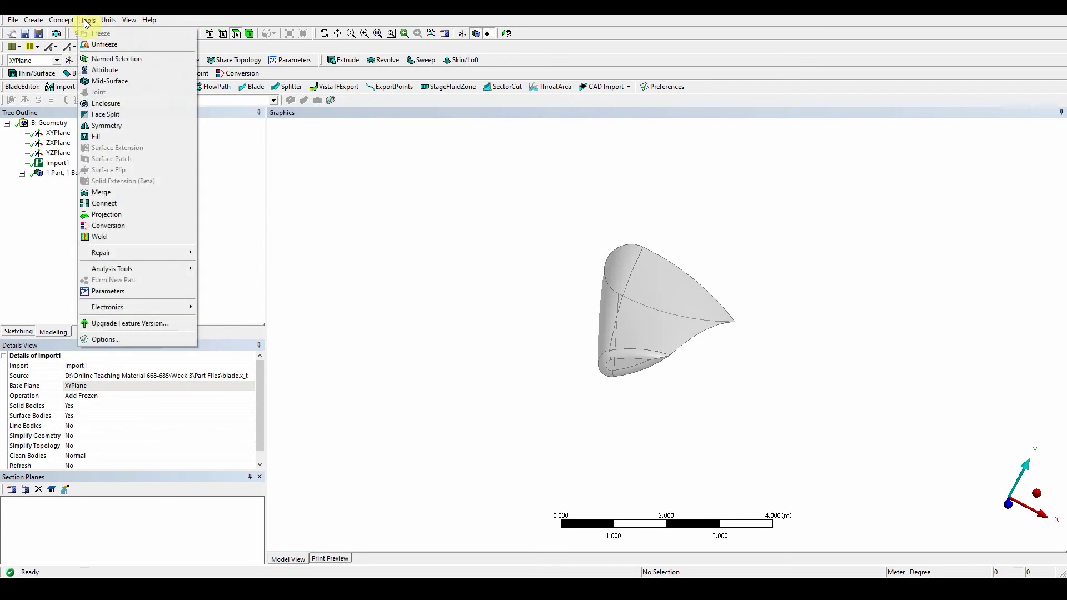
pyautogui.click(112, 105)
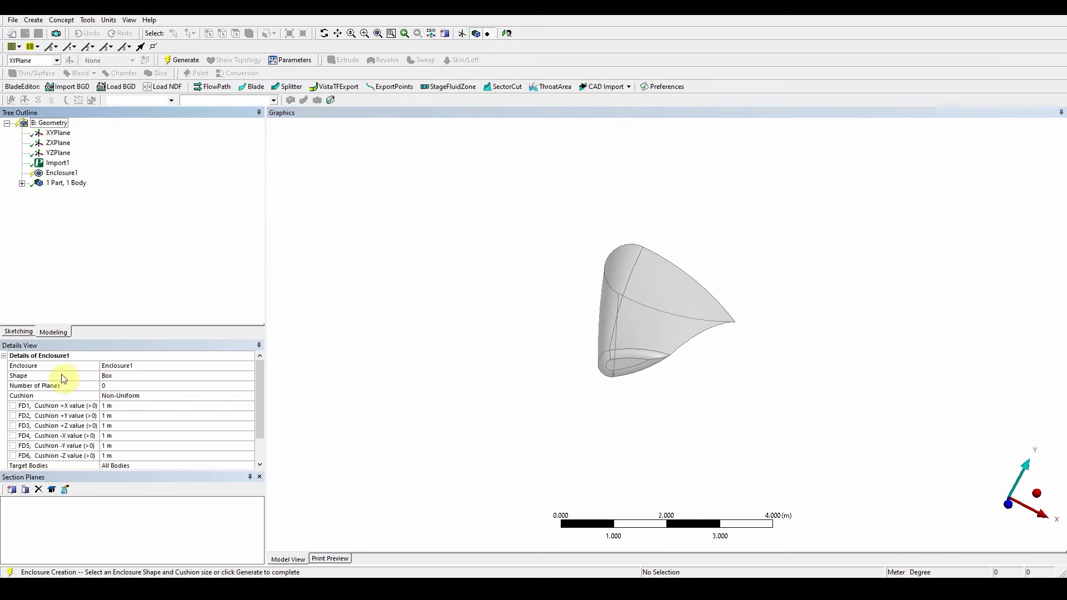
pyautogui.click(114, 375)
pyautogui.click(250, 378)
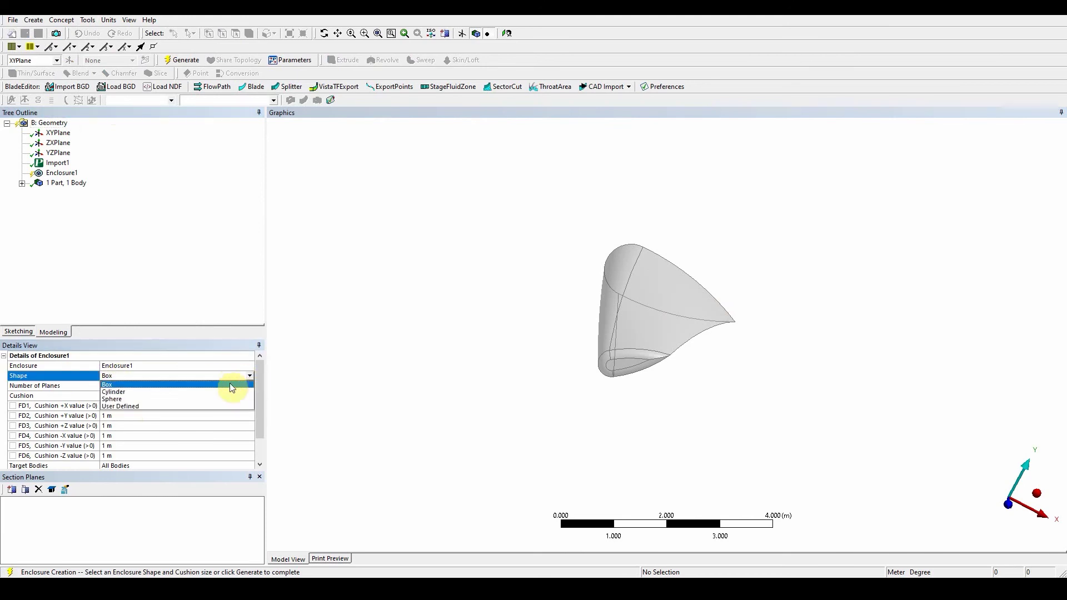
pyautogui.click(216, 394)
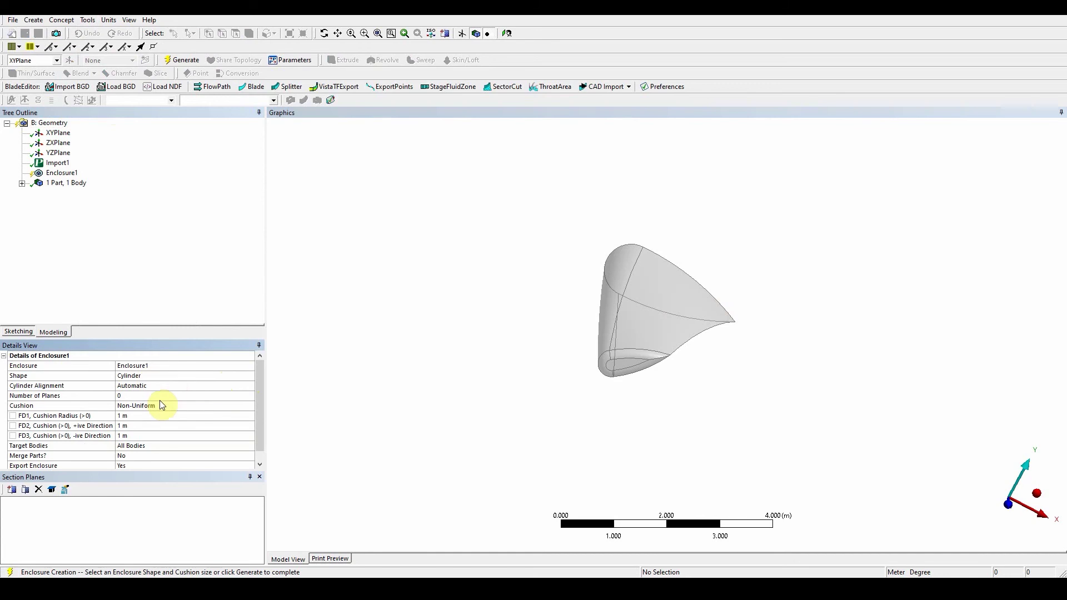
pyautogui.scroll(-1, 160, 401)
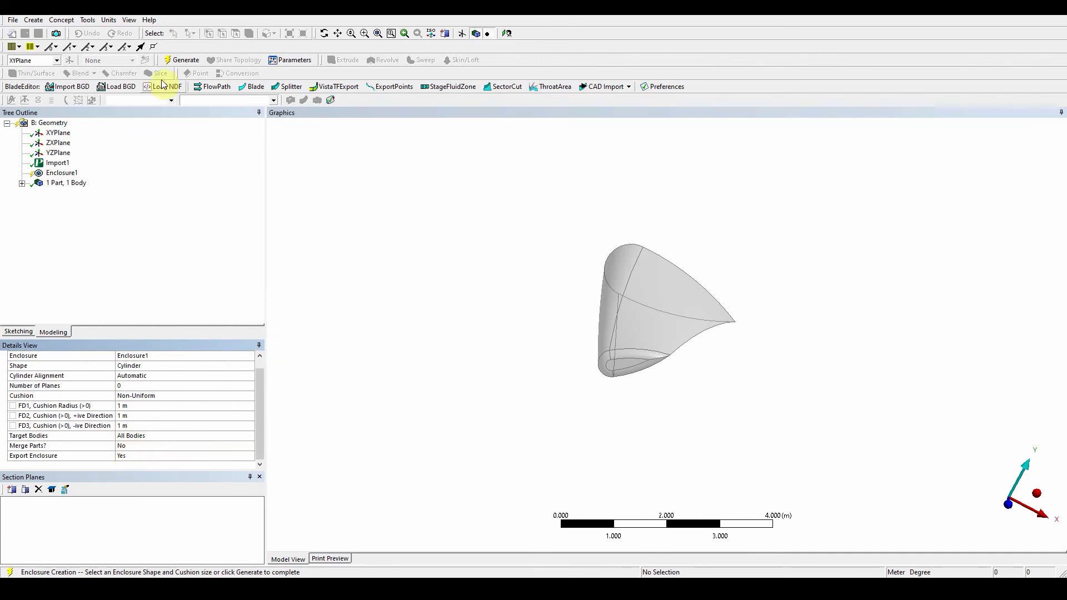
pyautogui.click(182, 60)
# Step: Hide the solid blade body and inspect the blade-shaped cavity inside the cylindrical enclosure from several angles
pyautogui.moveTo(507, 317); pyautogui.dragTo(682, 421, button='middle')
pyautogui.click(23, 183)
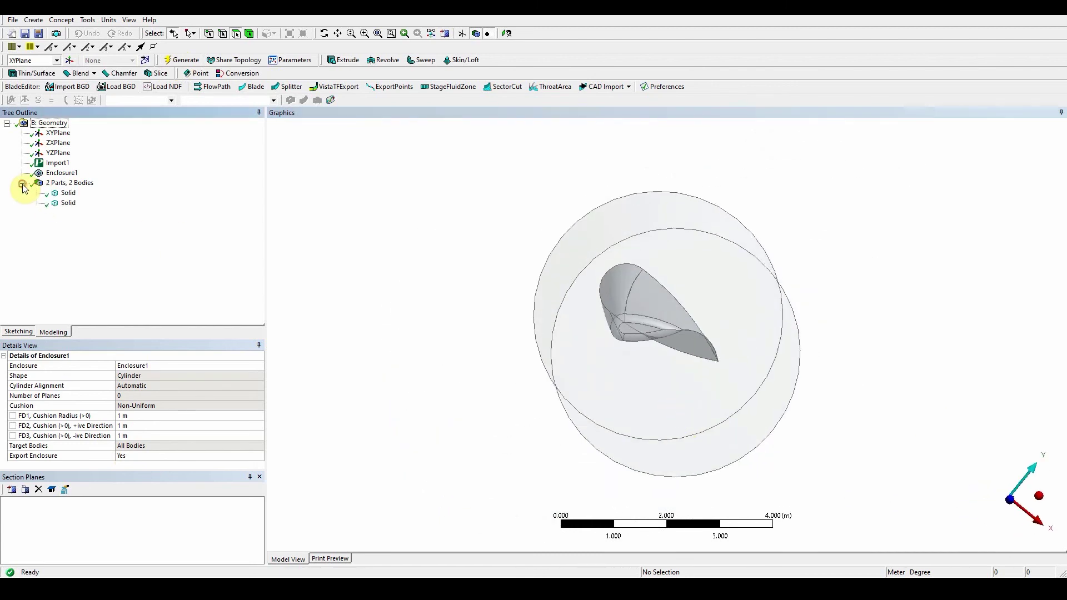
pyautogui.click(75, 194)
pyautogui.rightClick(74, 197)
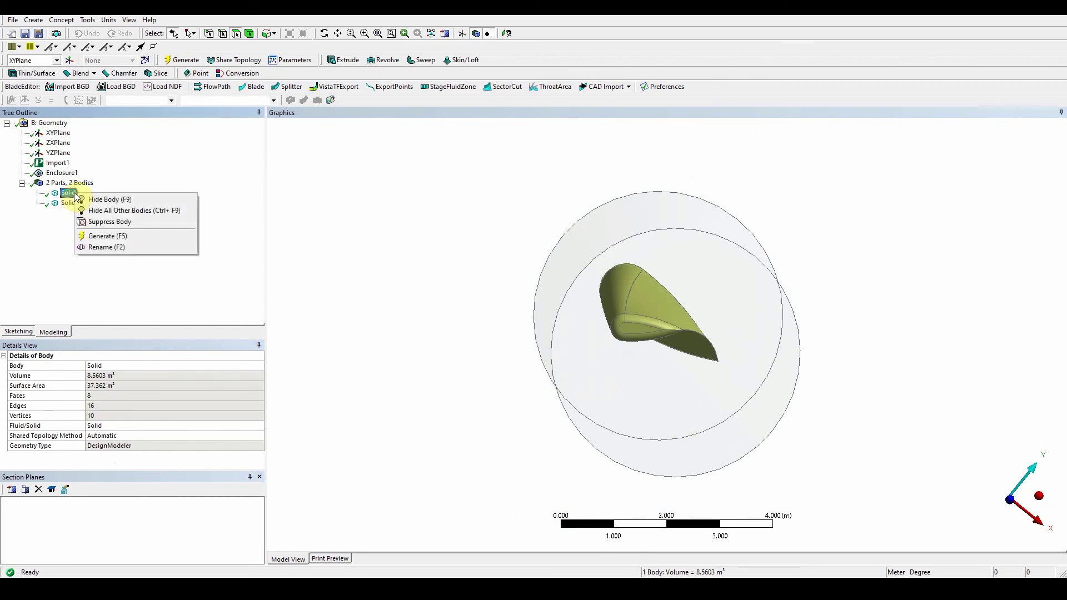
pyautogui.click(106, 199)
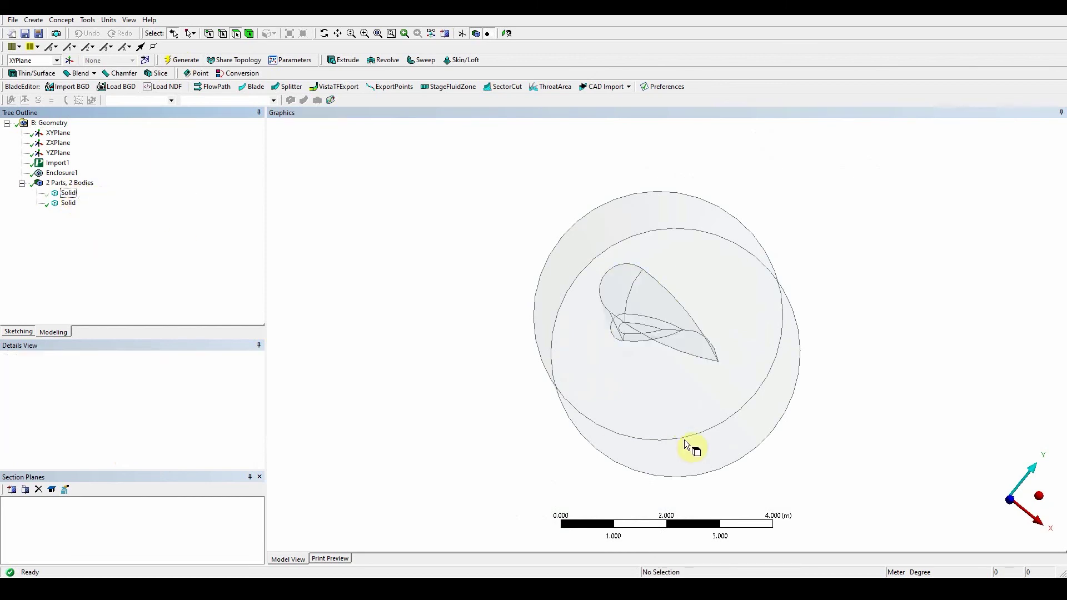
pyautogui.moveTo(684, 438); pyautogui.dragTo(666, 395, button='middle')
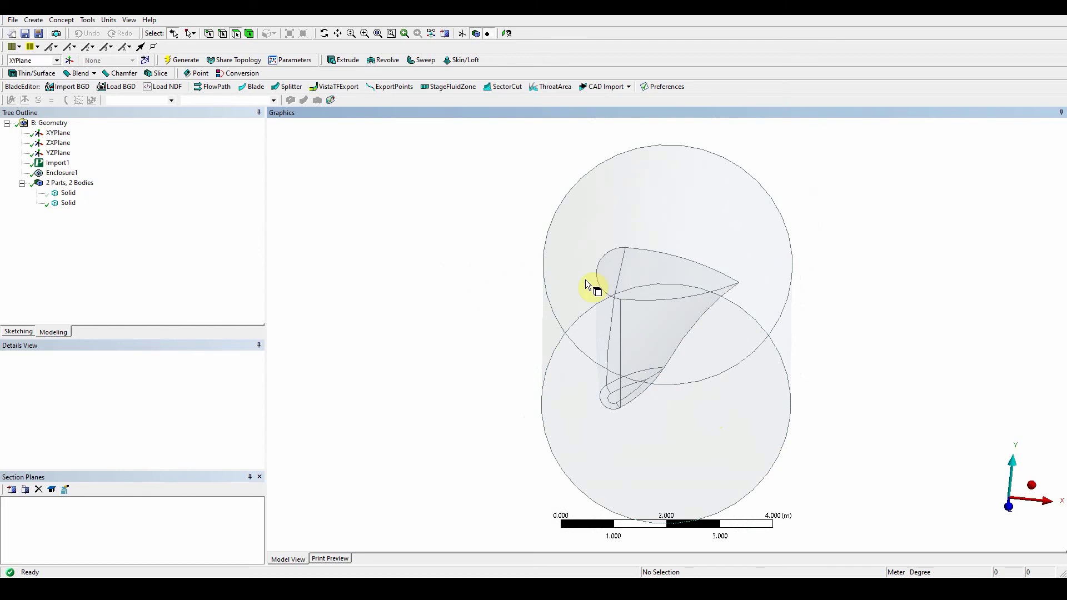
pyautogui.moveTo(785, 414); pyautogui.dragTo(738, 435, button='middle')
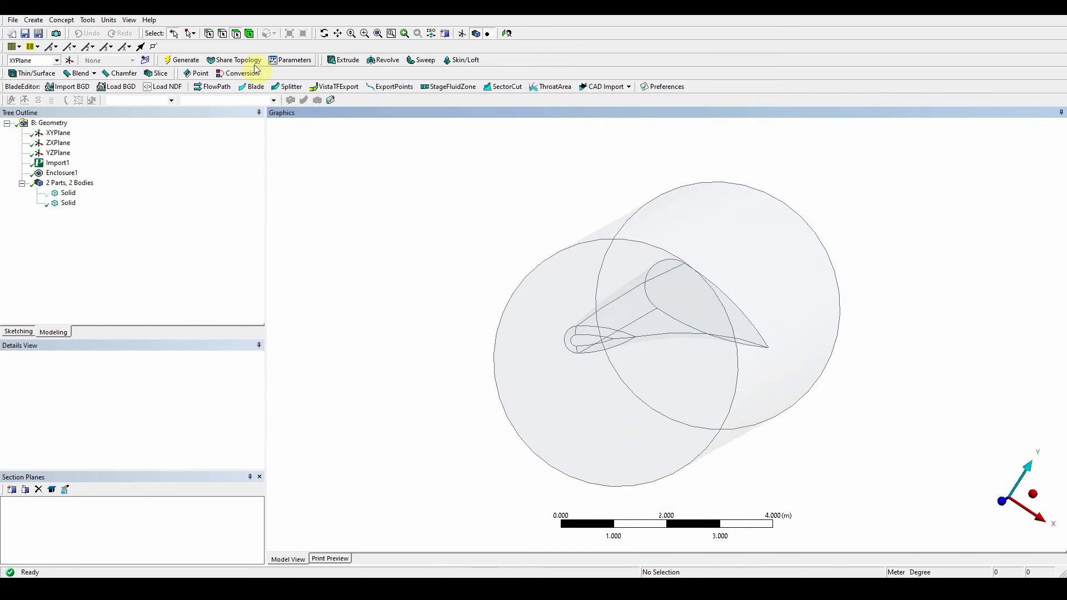
# Step: Close DesignModeler and add a third standalone Geometry system to the project schematic beside the second one
pyautogui.click(12, 20)
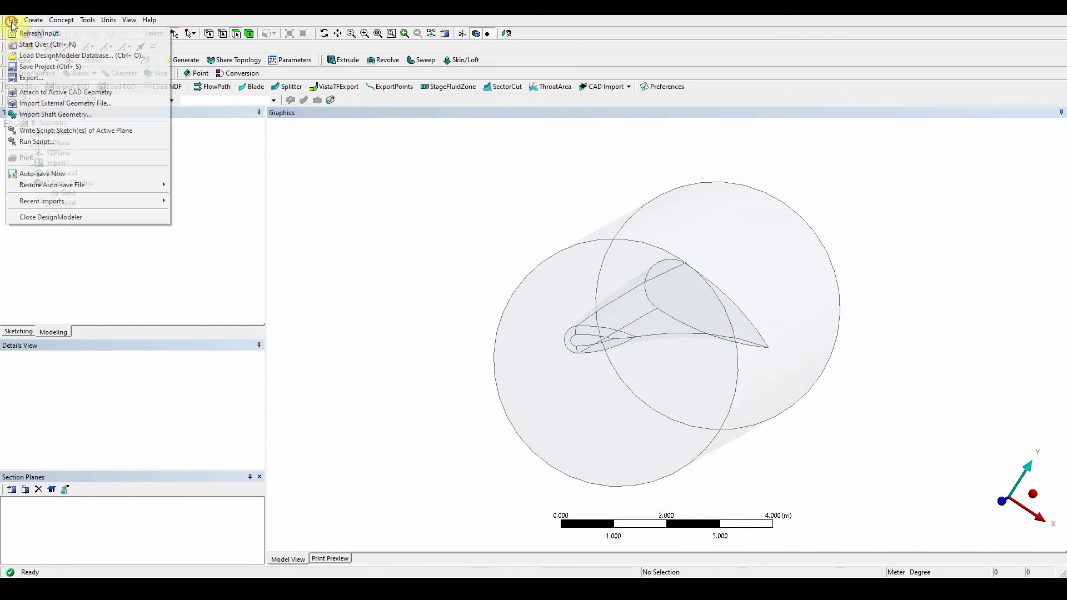
pyautogui.click(87, 217)
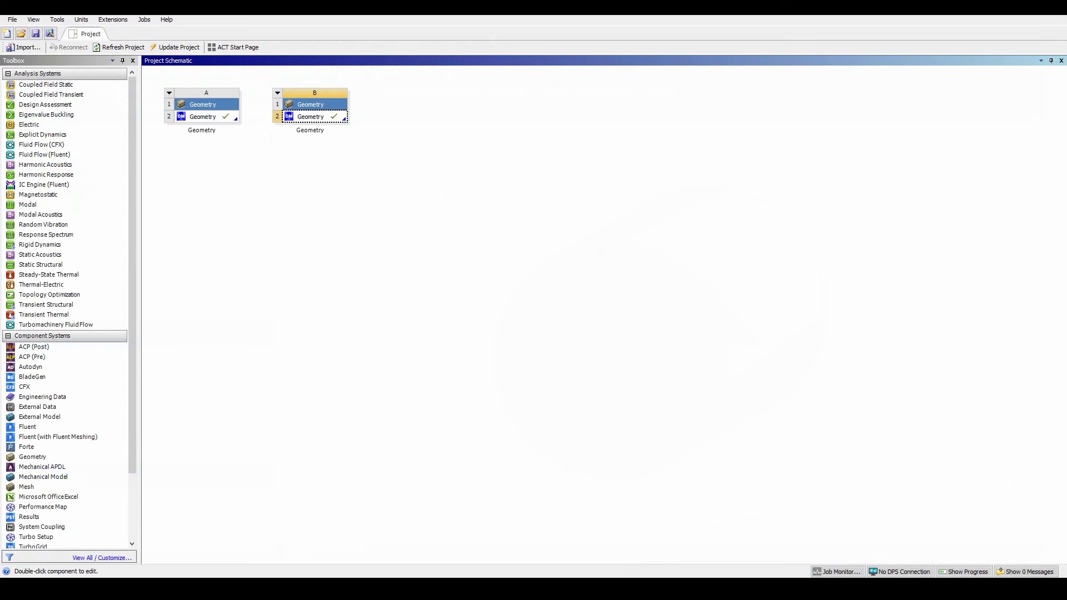
pyautogui.moveTo(130, 212); pyautogui.dragTo(136, 266)
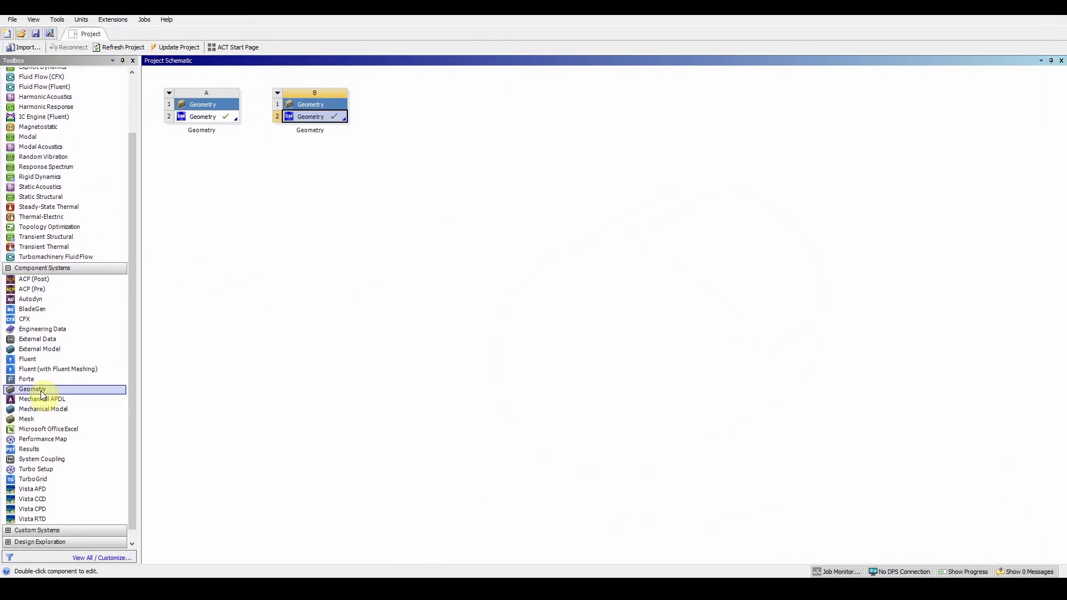
pyautogui.moveTo(42, 395); pyautogui.dragTo(411, 134)
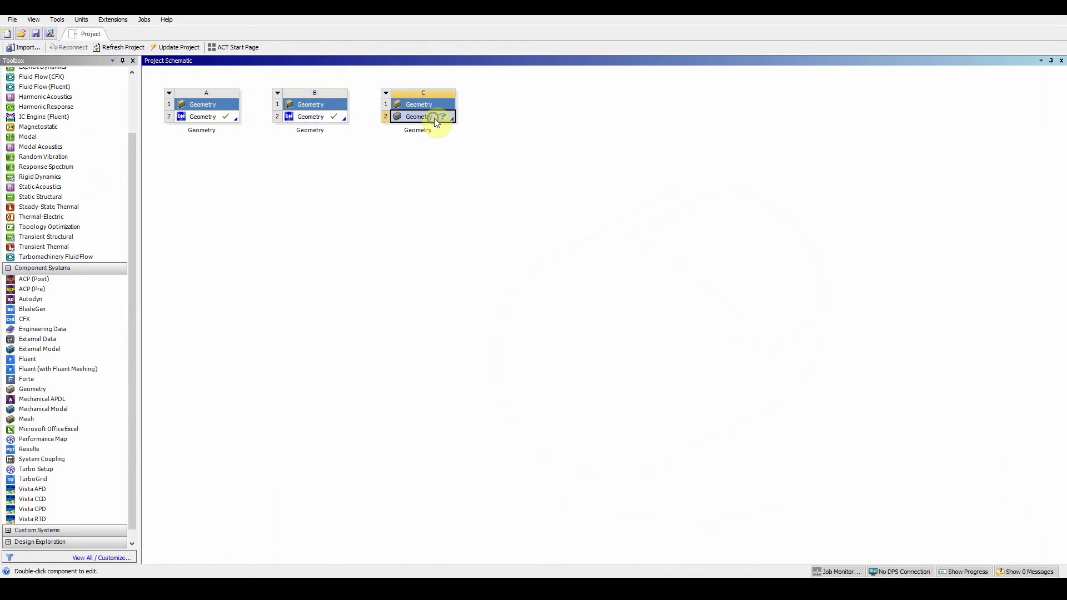
# Step: Open the third geometry system in DesignModeler, import fan_hub.x_t from the Part Files folder and generate the hub body
pyautogui.rightClick(435, 121)
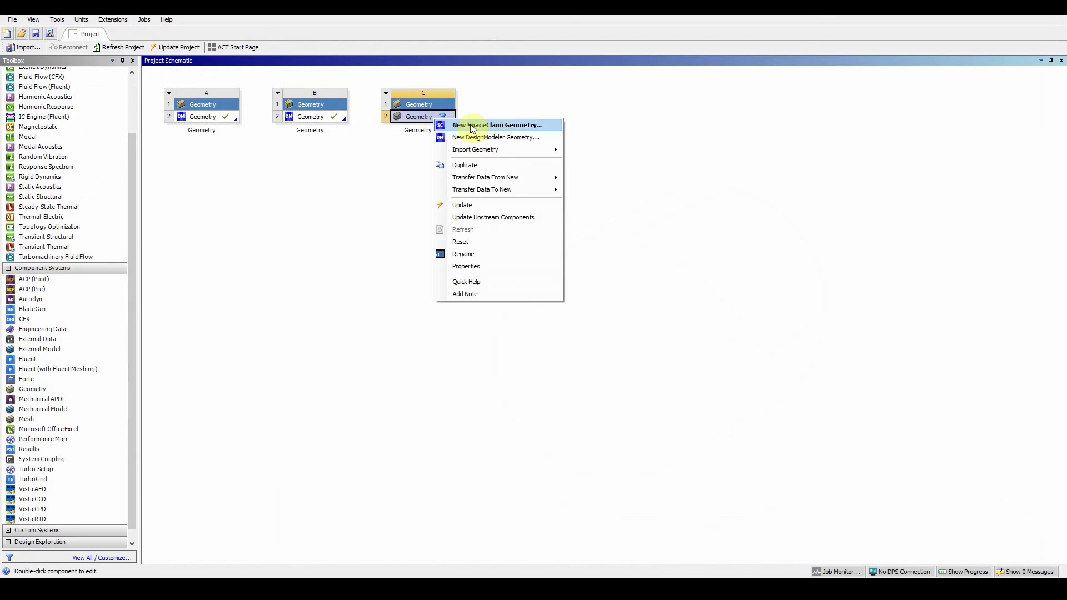
pyautogui.click(499, 141)
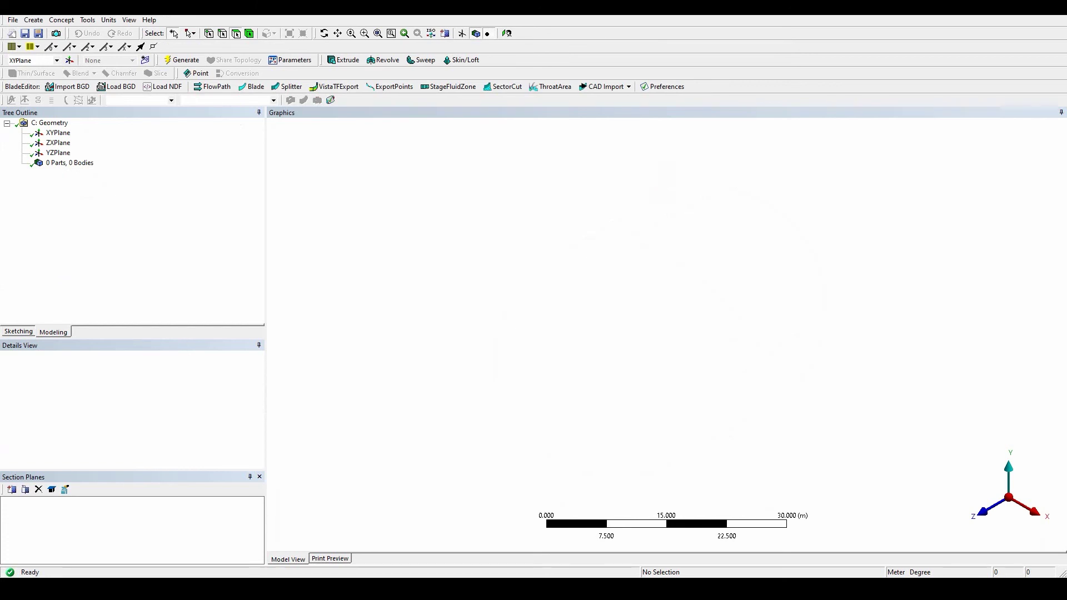
pyautogui.click(13, 20)
pyautogui.click(48, 105)
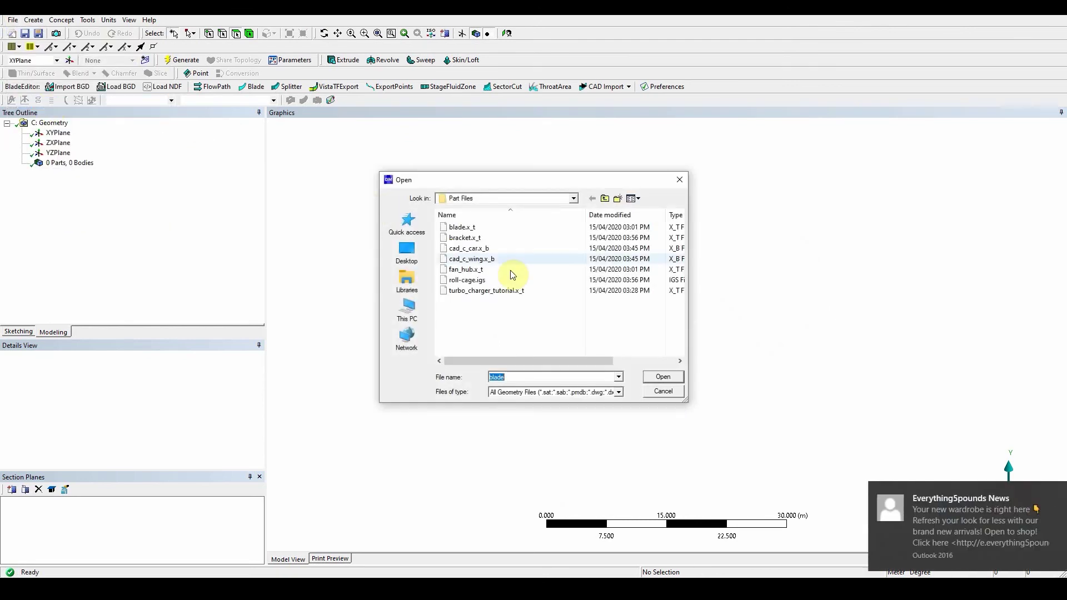
pyautogui.click(1049, 491)
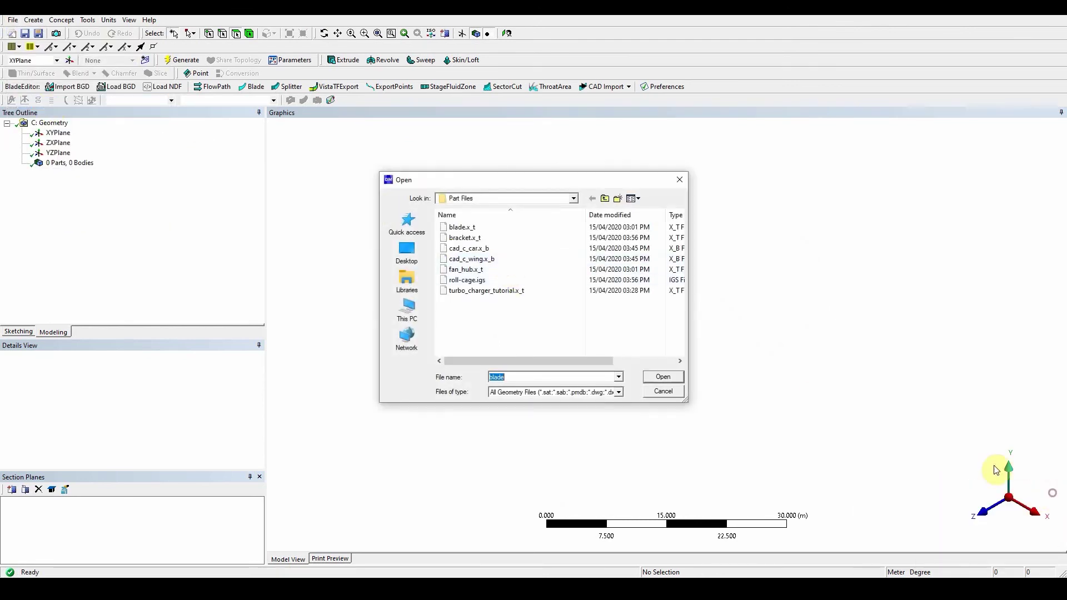
pyautogui.click(491, 270)
pyautogui.click(658, 378)
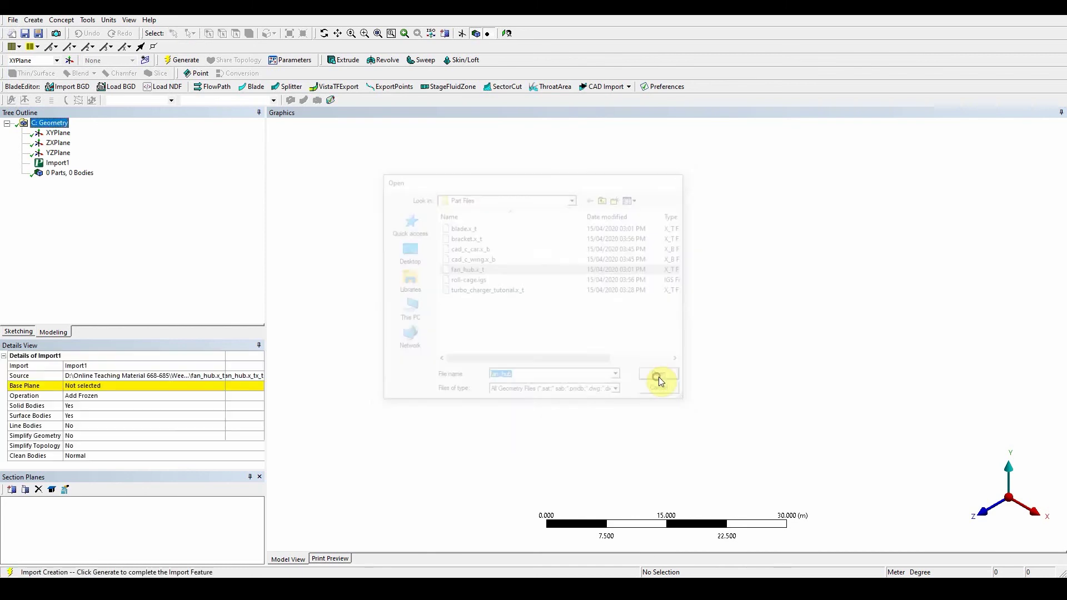
pyautogui.click(173, 59)
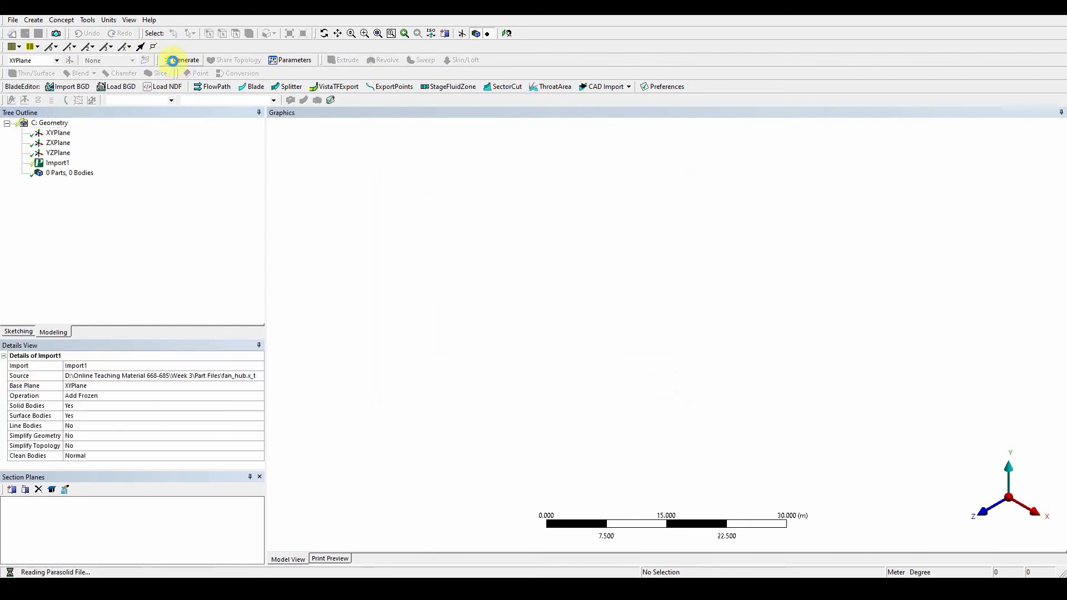
# Step: Create a new plane from the fan hub's large flat ring-shaped face on the side opposite the blades and generate it
pyautogui.moveTo(745, 336); pyautogui.dragTo(821, 352, button='middle')
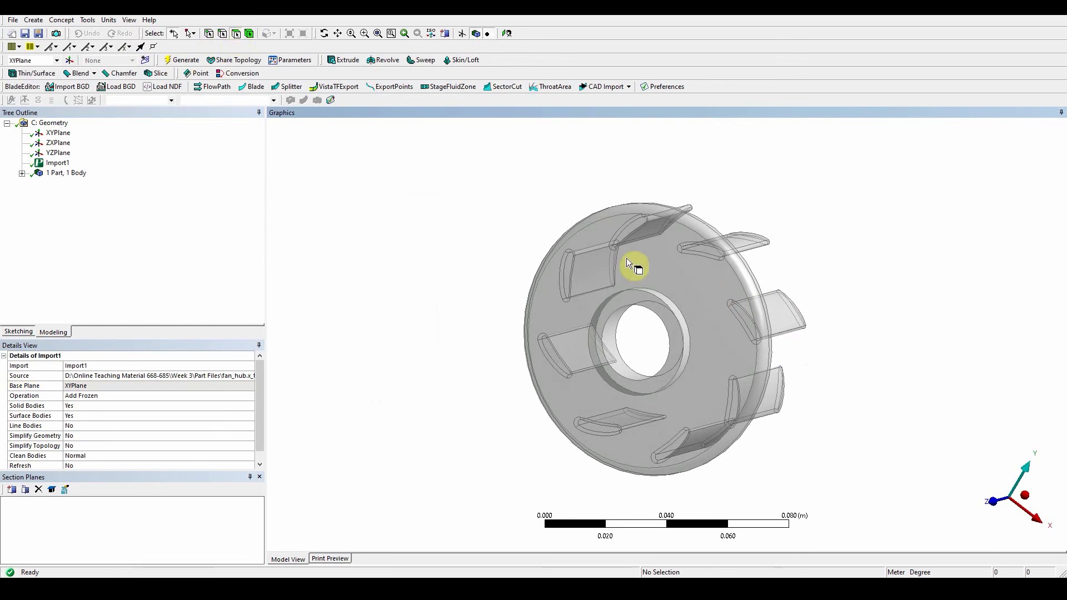
pyautogui.click(694, 320)
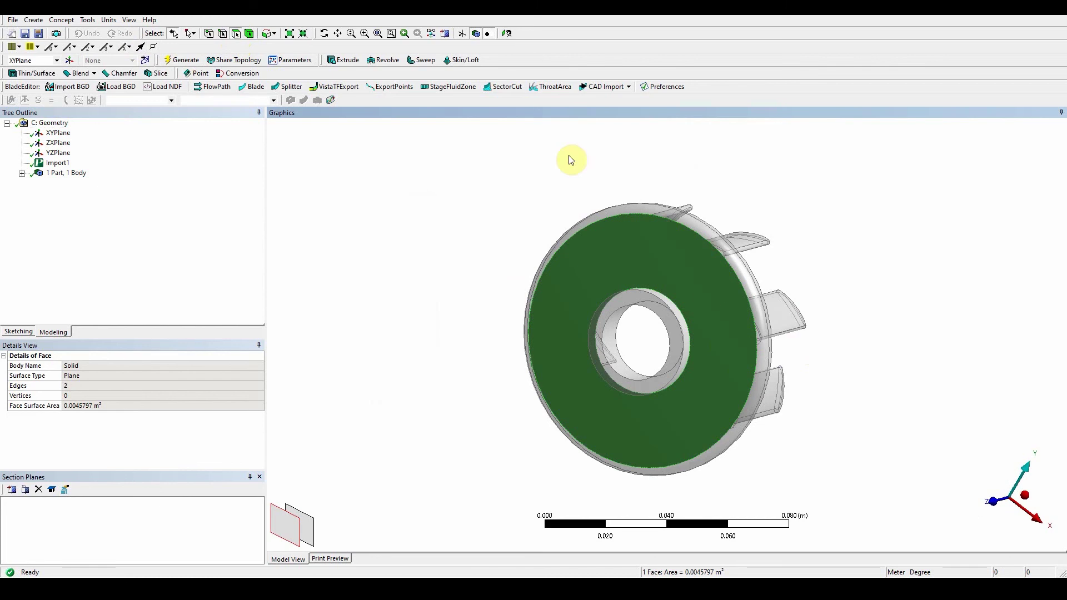
pyautogui.click(69, 62)
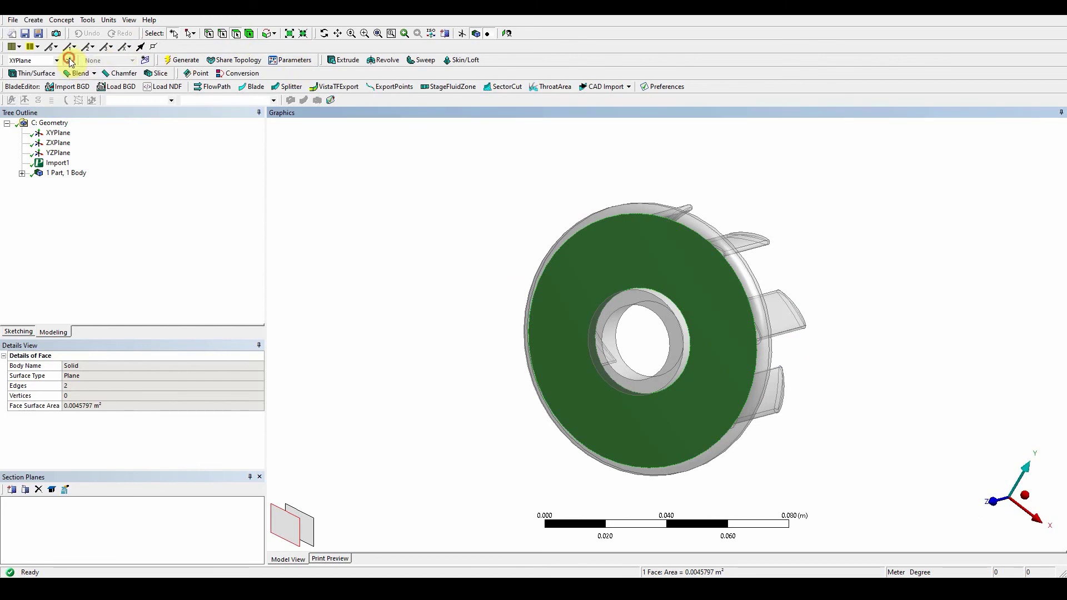
pyautogui.click(177, 61)
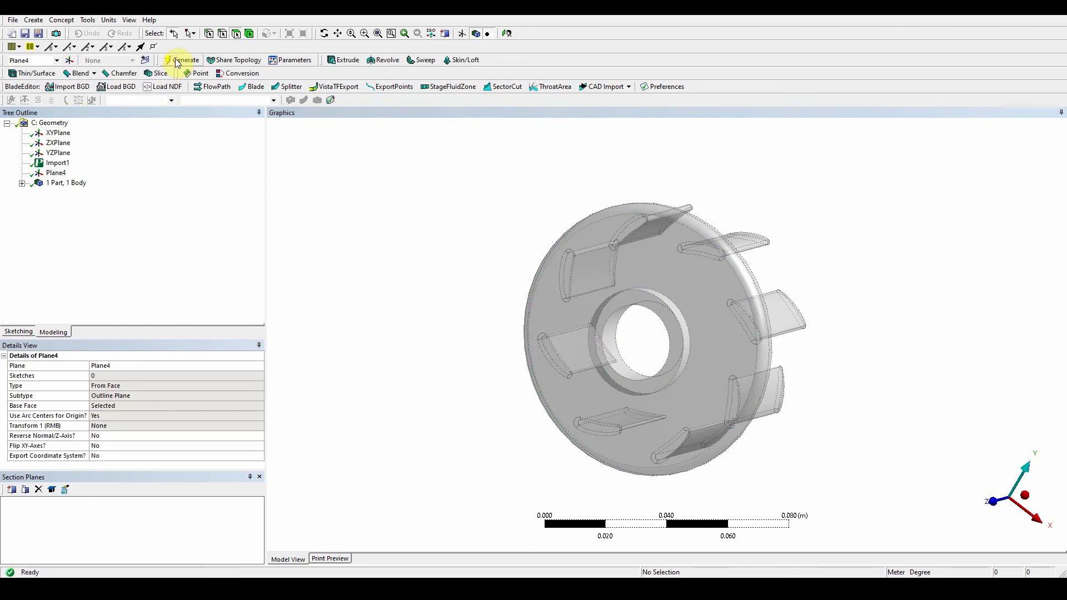
# Step: Start a sketch on the new face plane and draw a small circle between the central bore and the upper-left blade
pyautogui.click(57, 175)
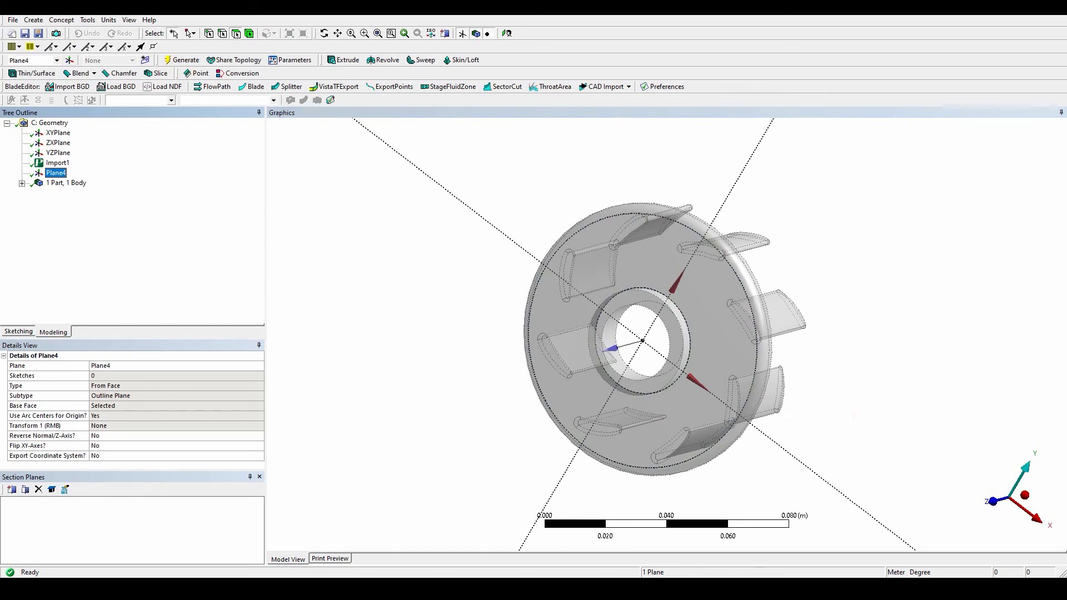
pyautogui.click(992, 503)
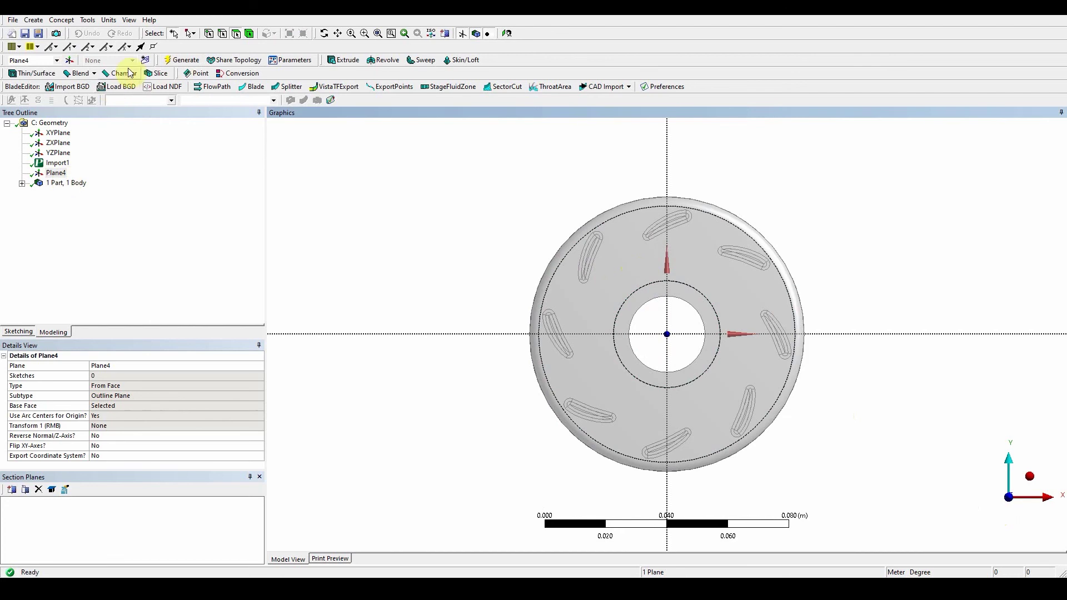
pyautogui.click(145, 60)
pyautogui.click(19, 332)
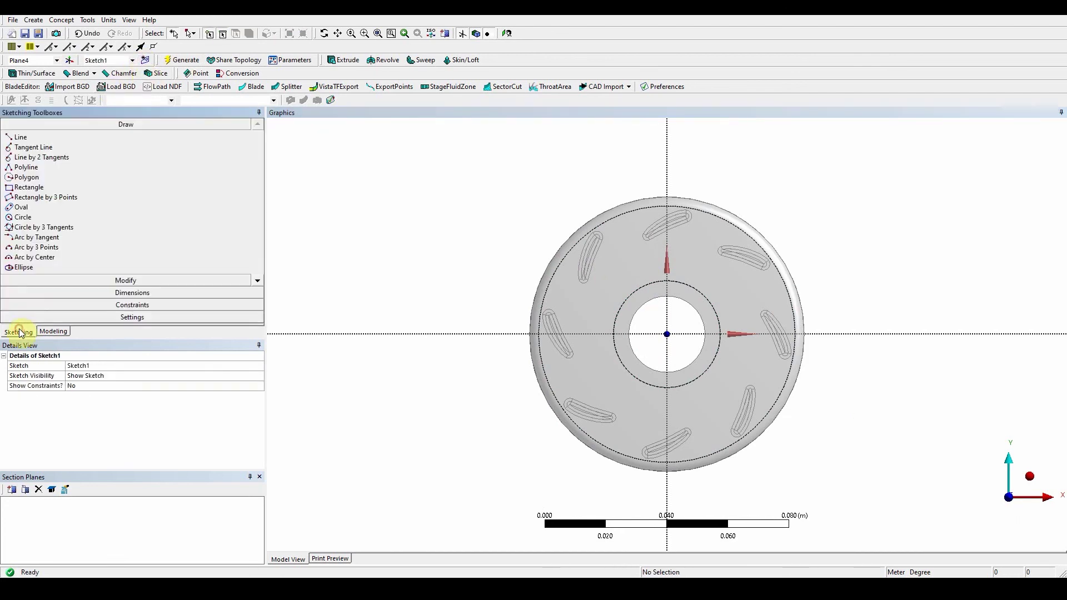
pyautogui.click(32, 217)
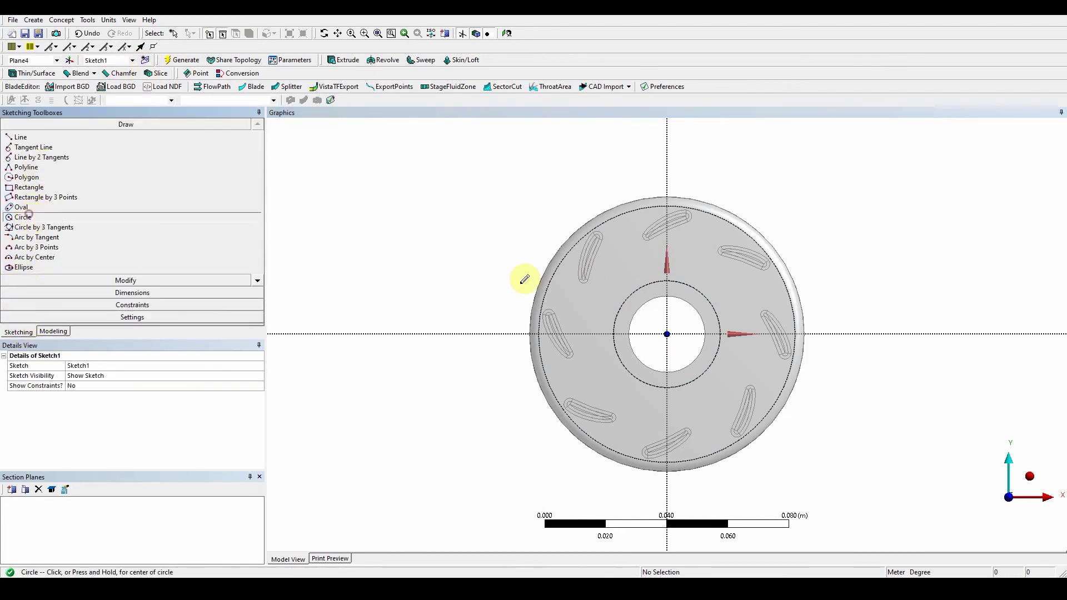
pyautogui.click(606, 273)
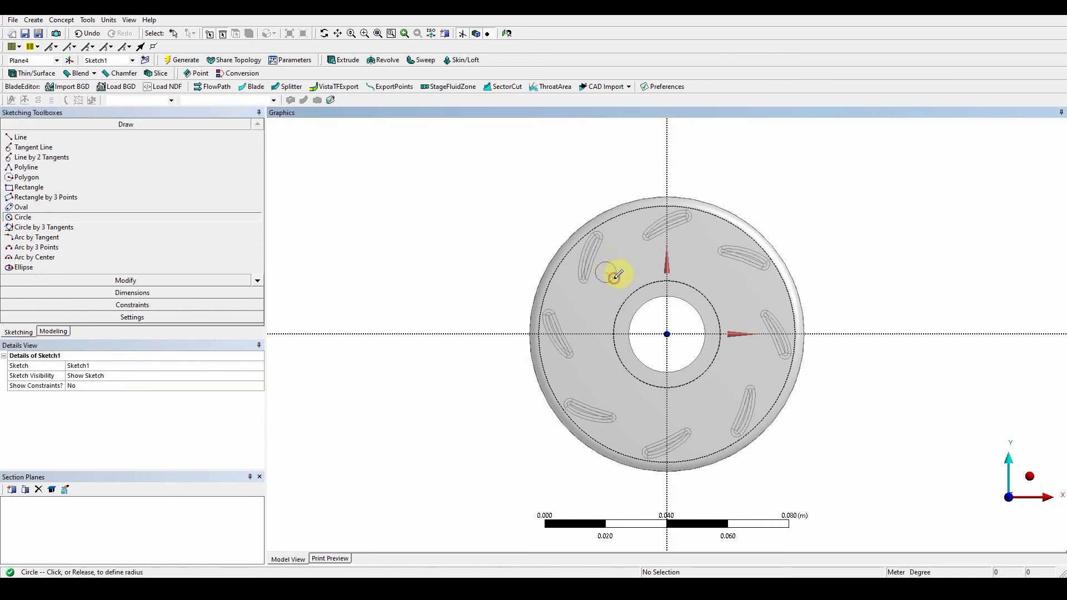
pyautogui.click(613, 267)
# Step: Switch the units to millimetres and dimension the small circle's diameter as 8 mm
pyautogui.click(126, 293)
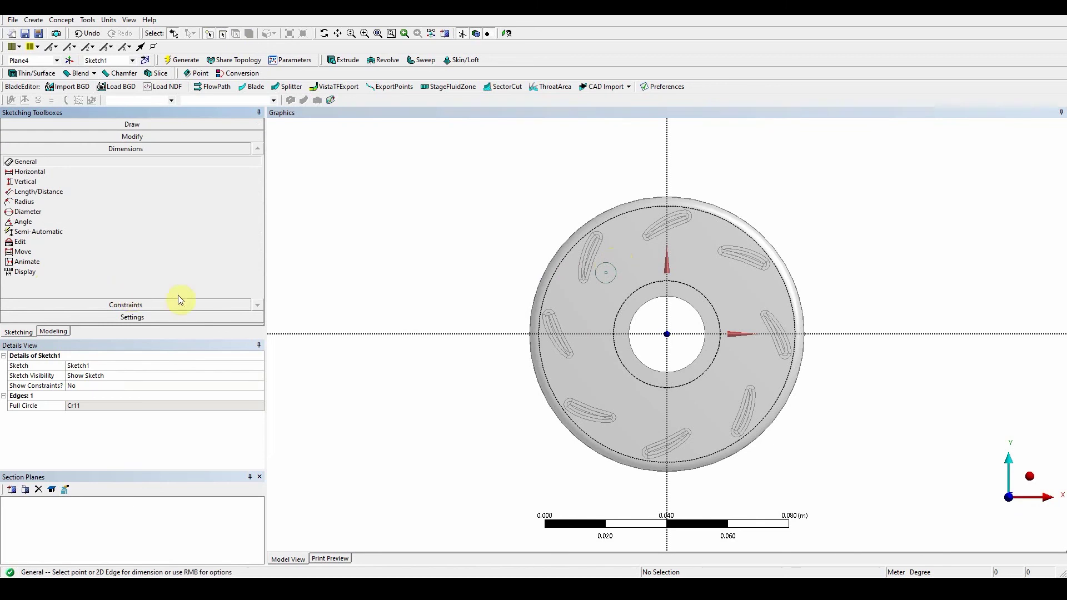
pyautogui.click(109, 20)
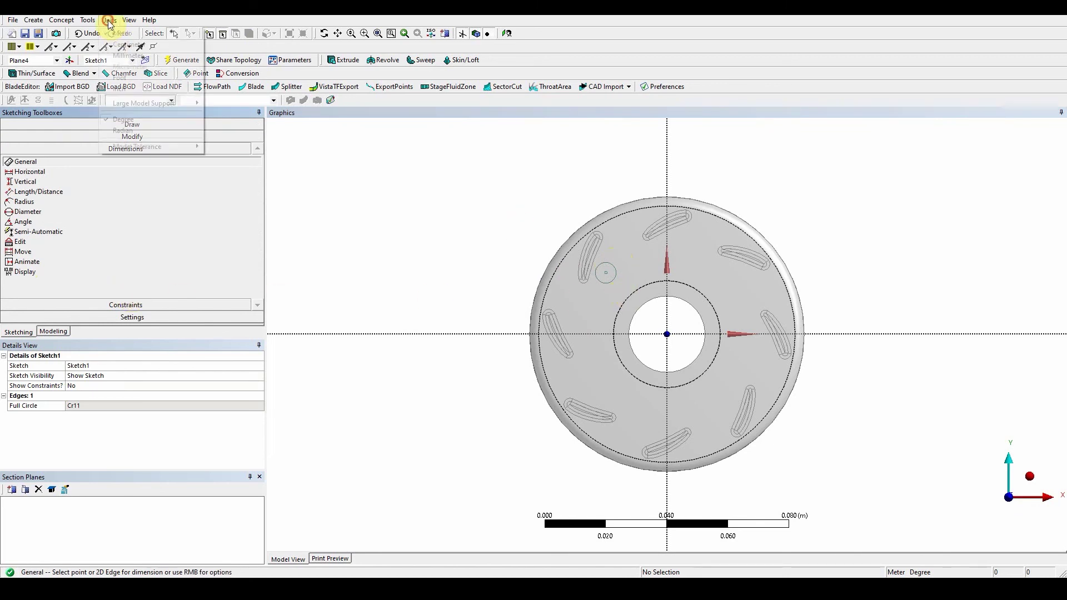
pyautogui.click(115, 55)
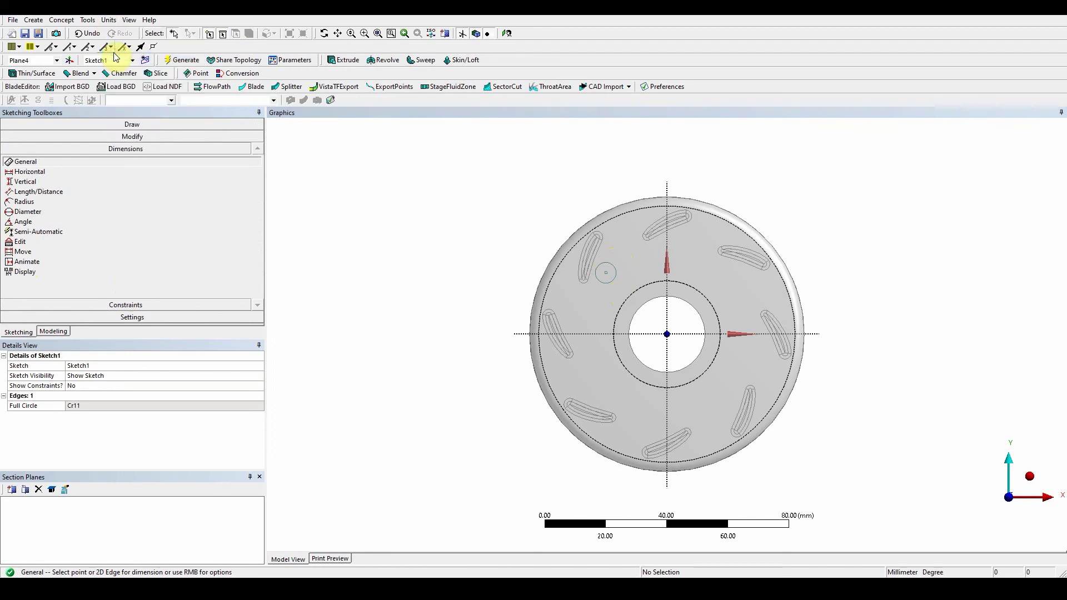
pyautogui.click(615, 268)
pyautogui.click(627, 254)
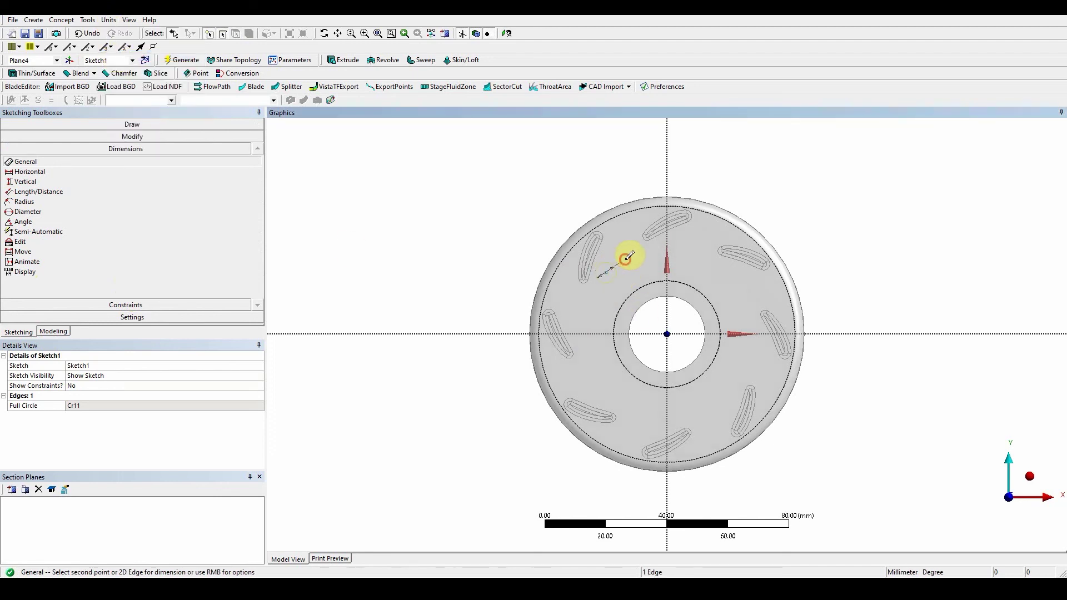
pyautogui.click(95, 406)
pyautogui.click(97, 406)
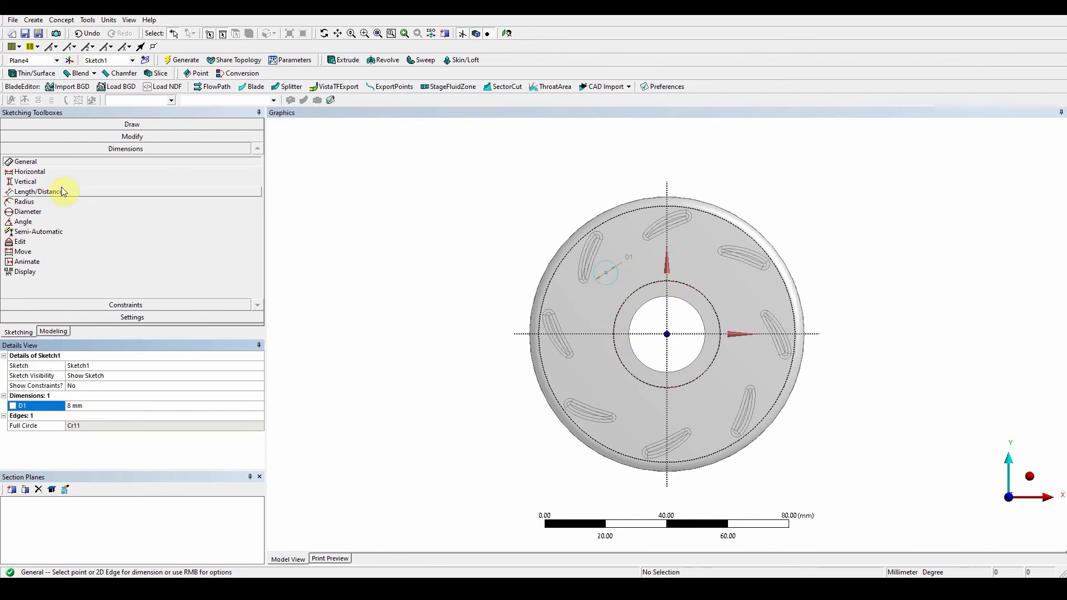
# Step: Add a horizontal dimension from the circle's centre to the vertical axis and set it to 17 mm
pyautogui.click(28, 171)
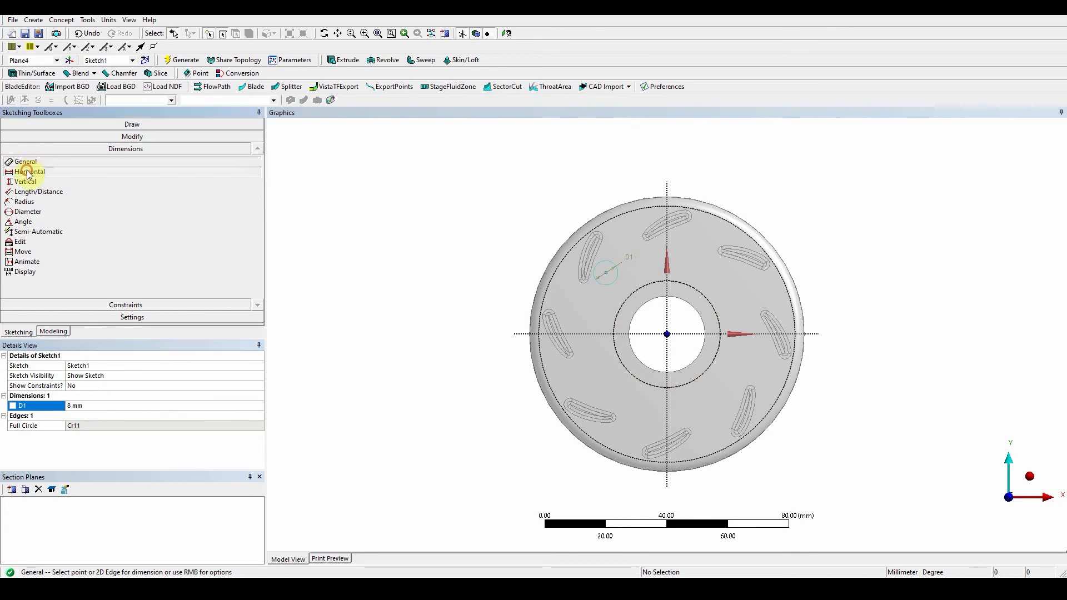
pyautogui.click(605, 272)
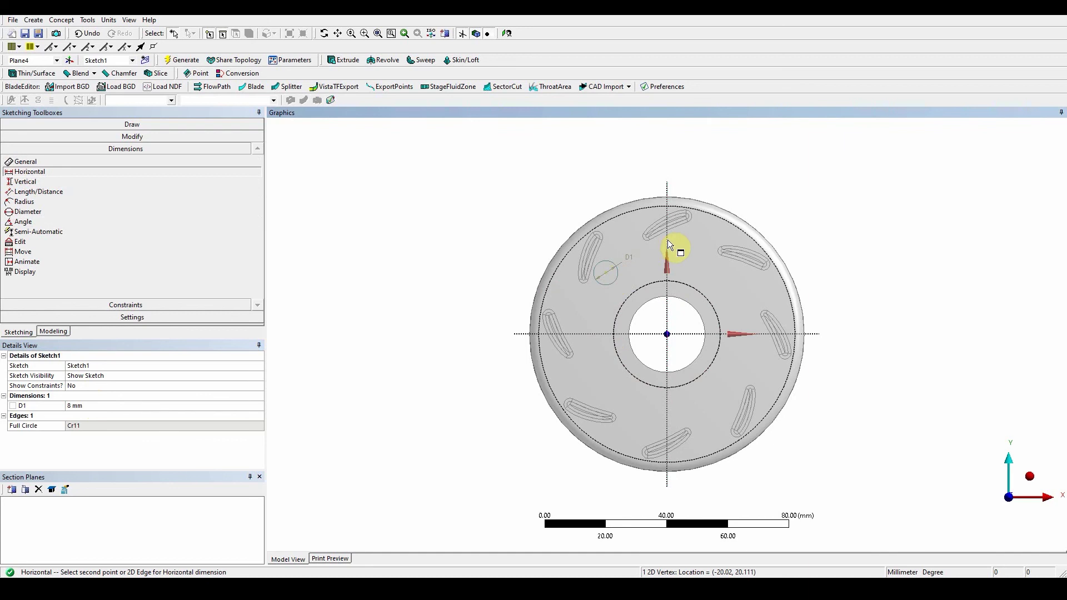
pyautogui.click(667, 241)
pyautogui.click(661, 271)
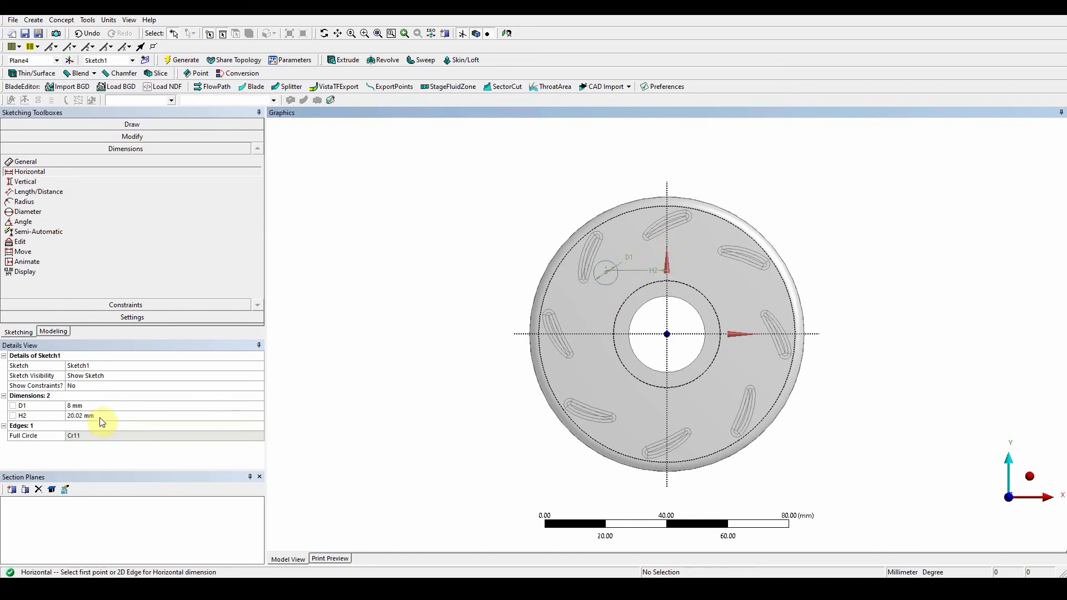
pyautogui.click(100, 417)
pyautogui.write('17')
pyautogui.press('Return')
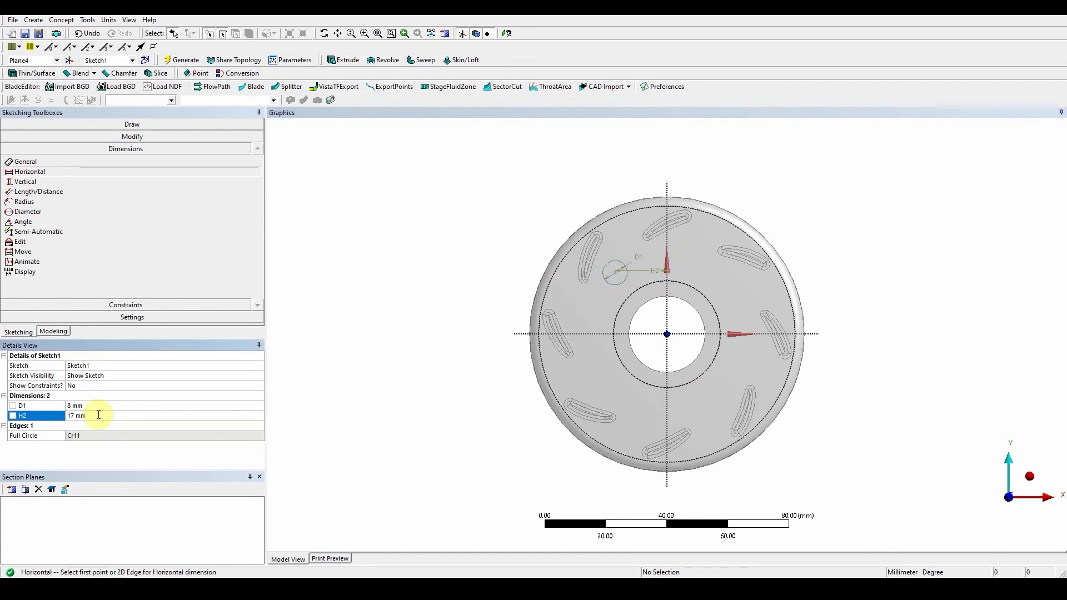
# Step: Add a vertical dimension between the circle's centre and the horizontal axis
pyautogui.click(28, 182)
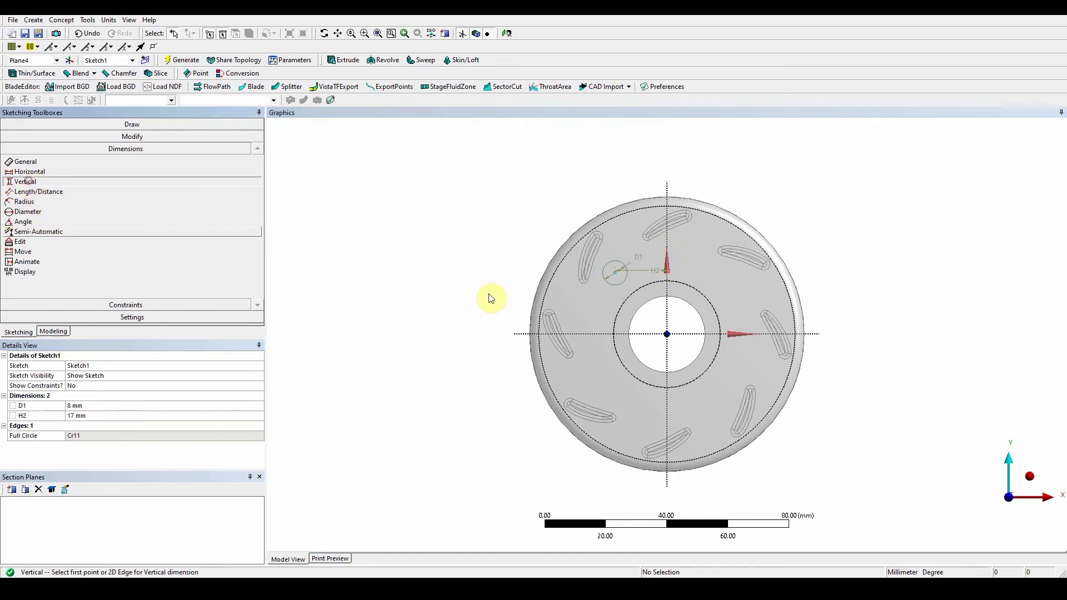
pyautogui.click(615, 272)
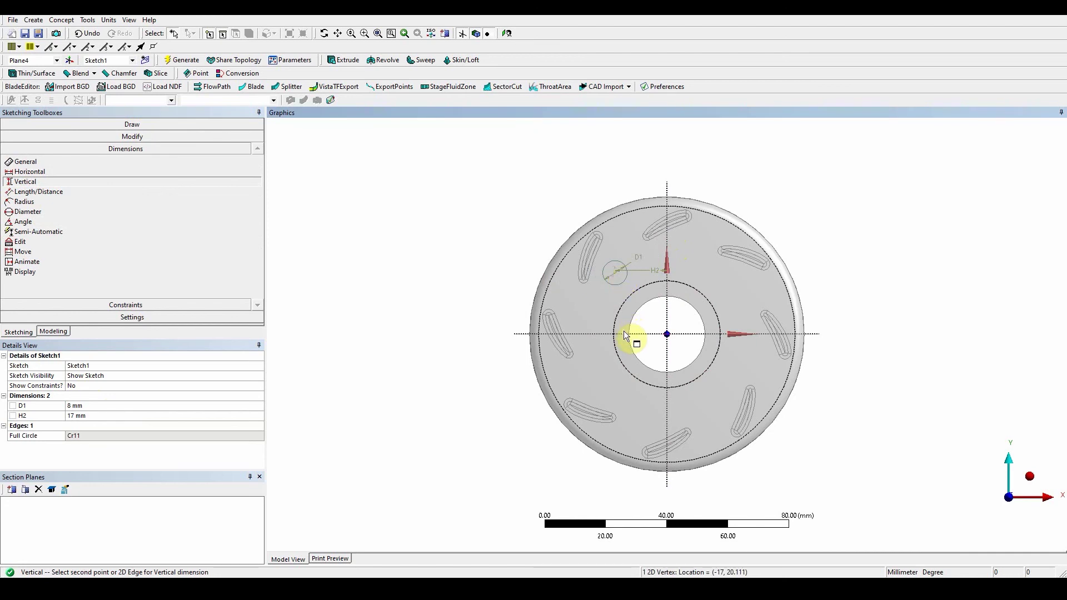
pyautogui.click(623, 331)
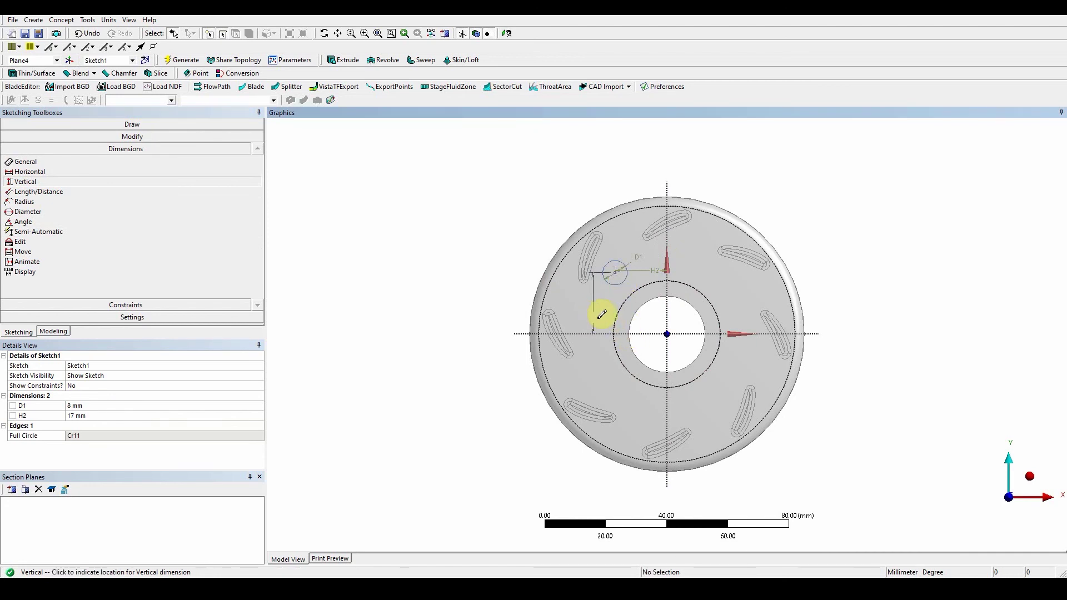
pyautogui.click(611, 317)
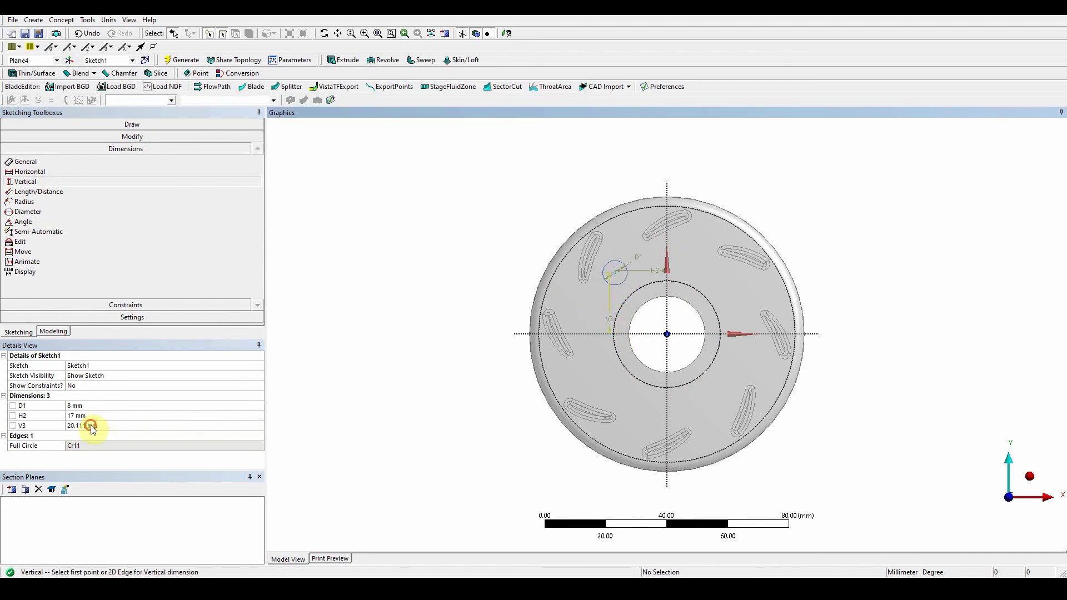
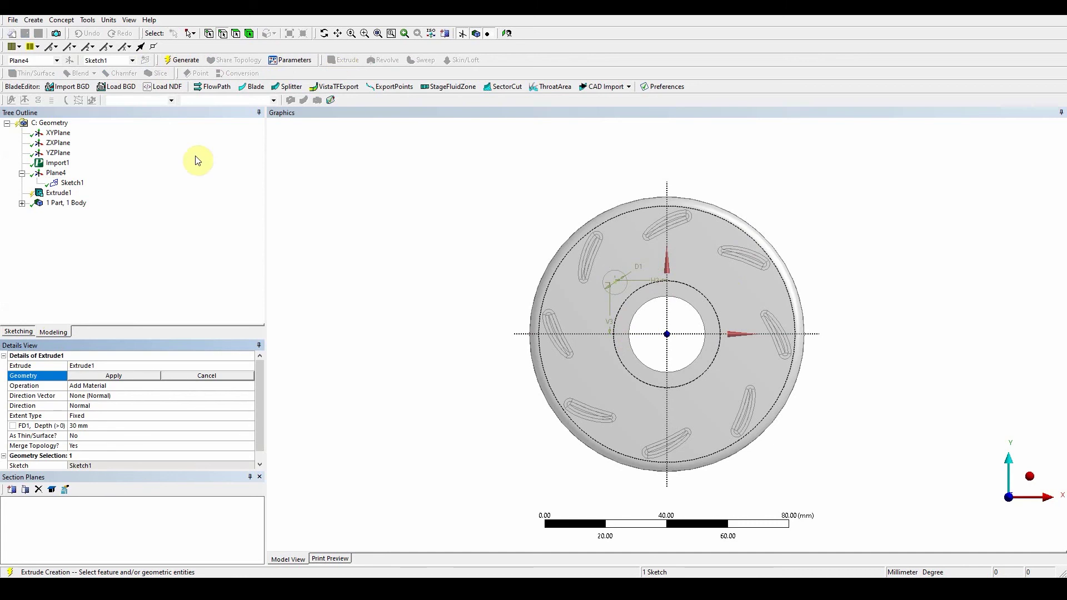
# Step: Use the small circle's sketch as the extrusion geometry and set the operation to Add Frozen
pyautogui.click(71, 183)
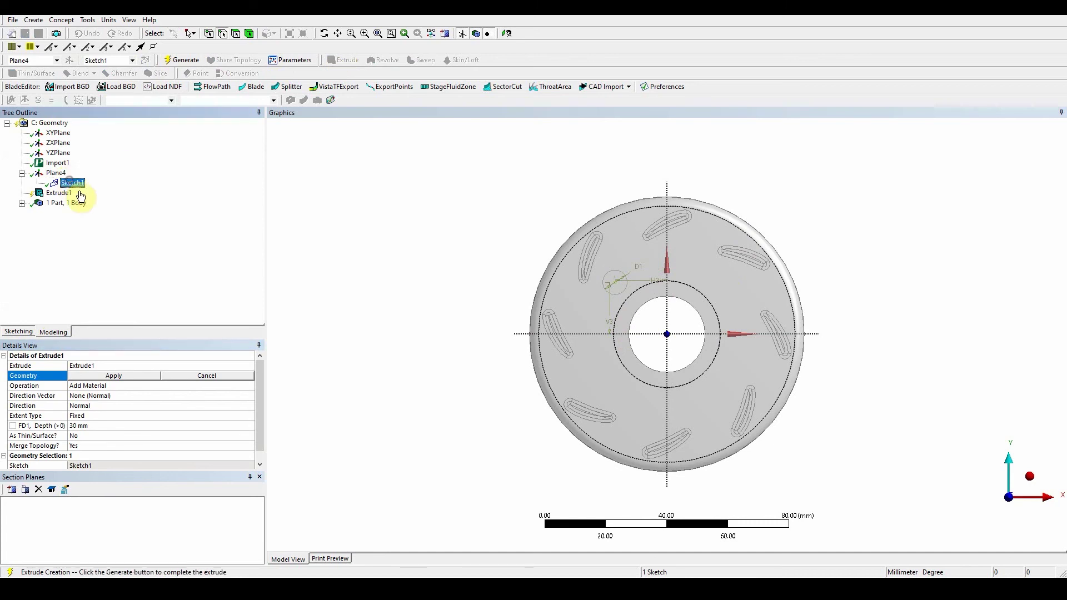
pyautogui.click(125, 376)
pyautogui.click(183, 386)
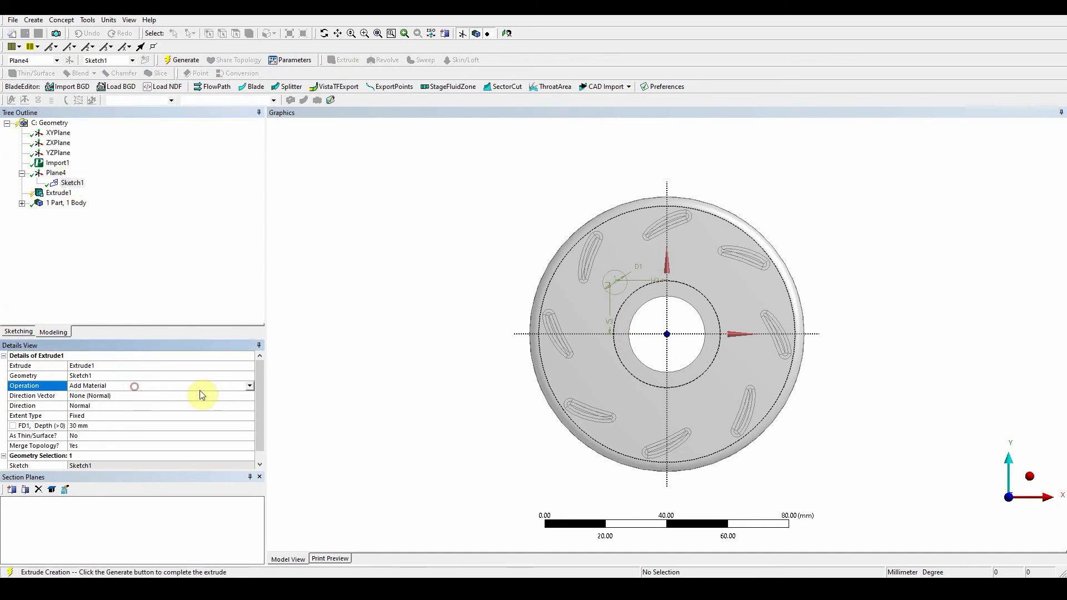
pyautogui.click(249, 385)
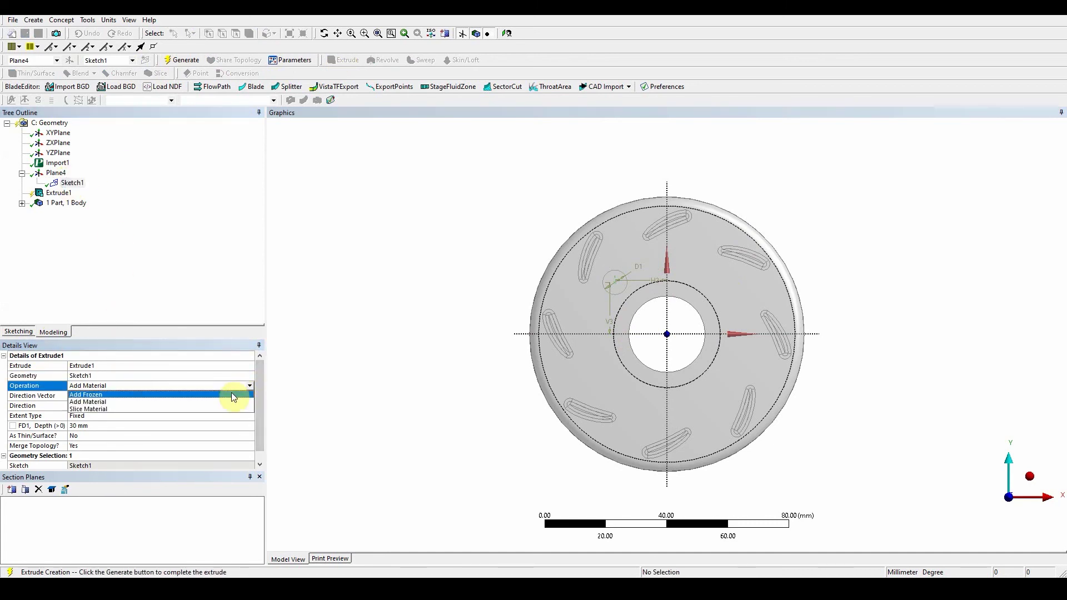
pyautogui.click(130, 395)
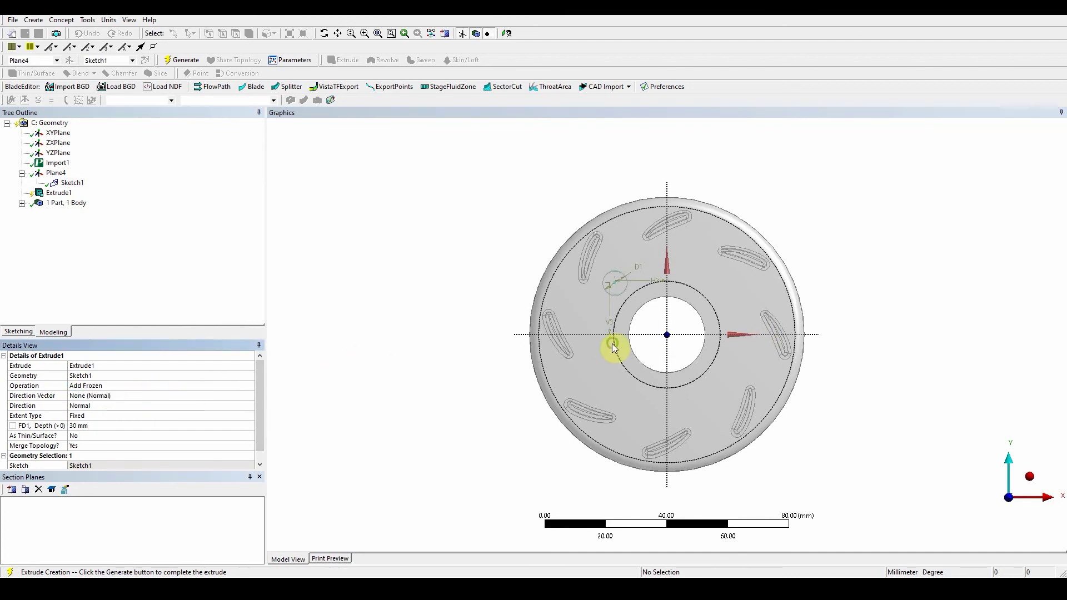
# Step: Set the circle's extrusion depth to 20 mm and its direction to Reversed so it goes through the hub plate
pyautogui.moveTo(612, 343); pyautogui.dragTo(546, 355, button='middle')
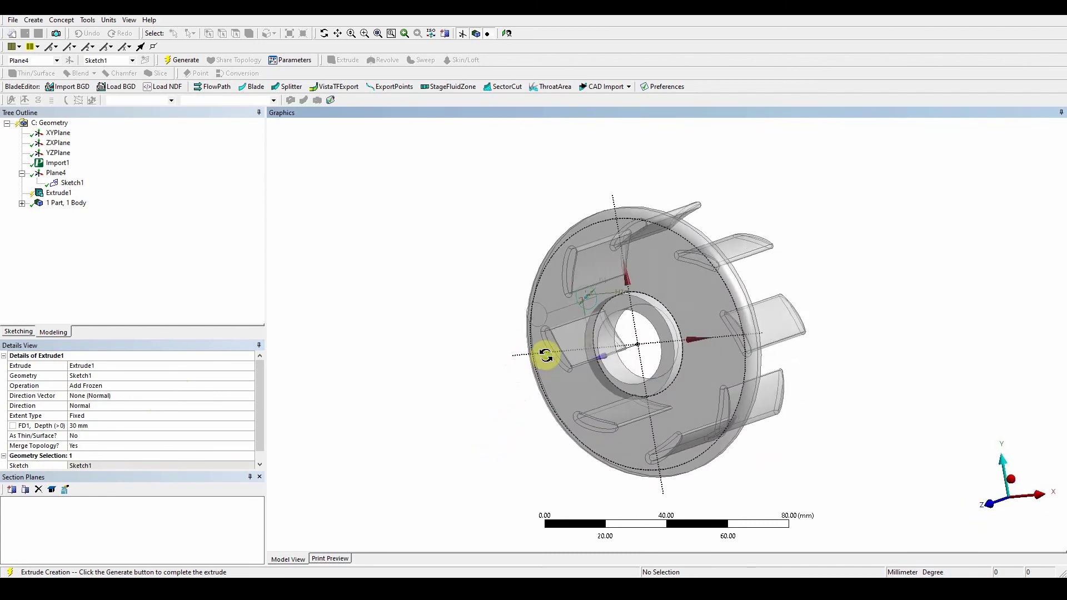
pyautogui.click(109, 427)
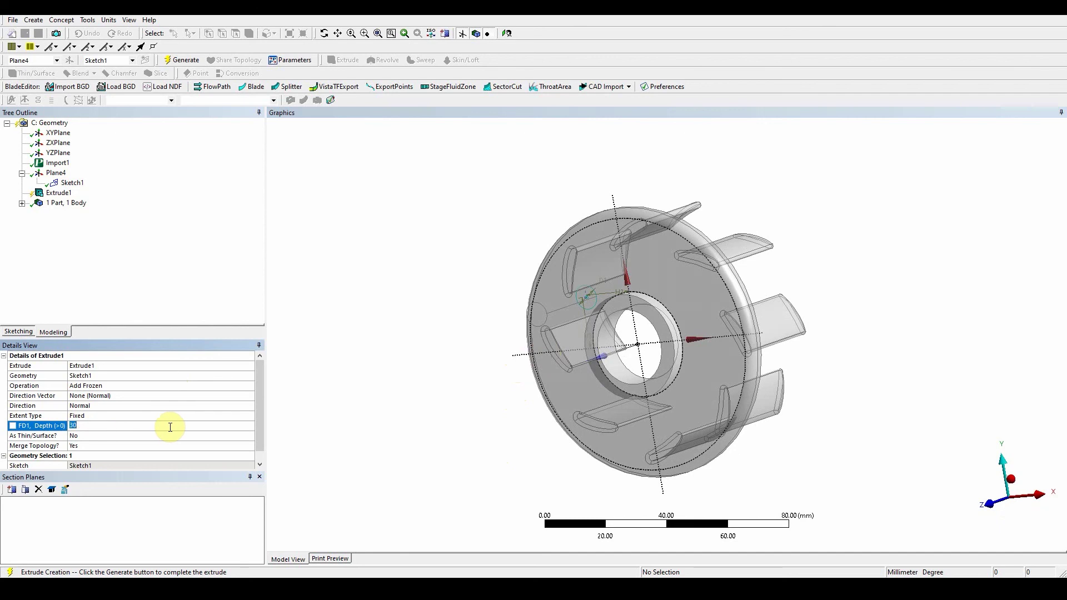
pyautogui.write('20')
pyautogui.press('Return')
pyautogui.click(181, 405)
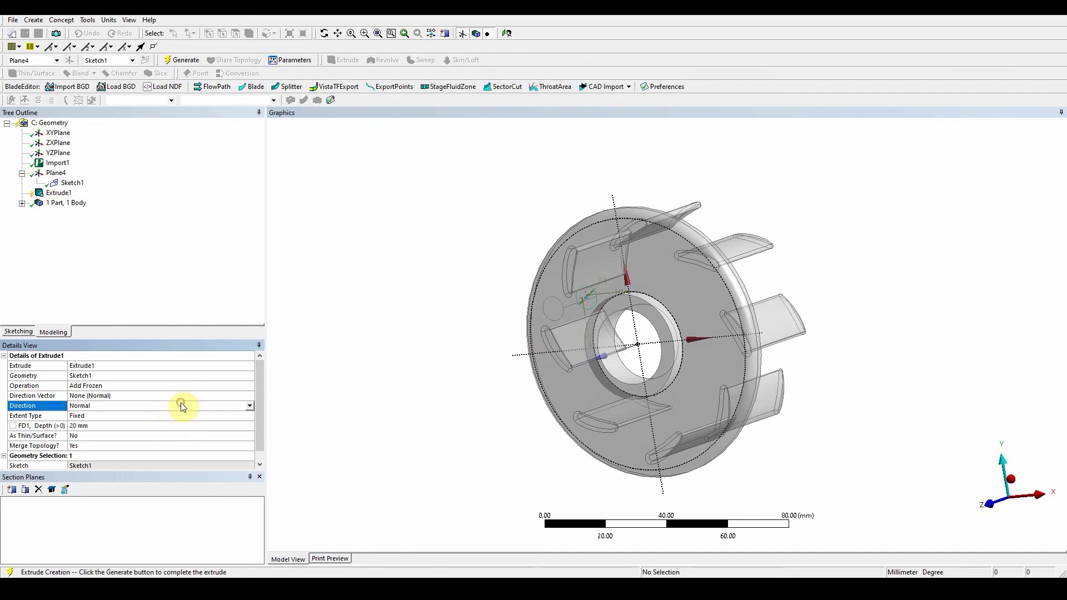
pyautogui.click(250, 405)
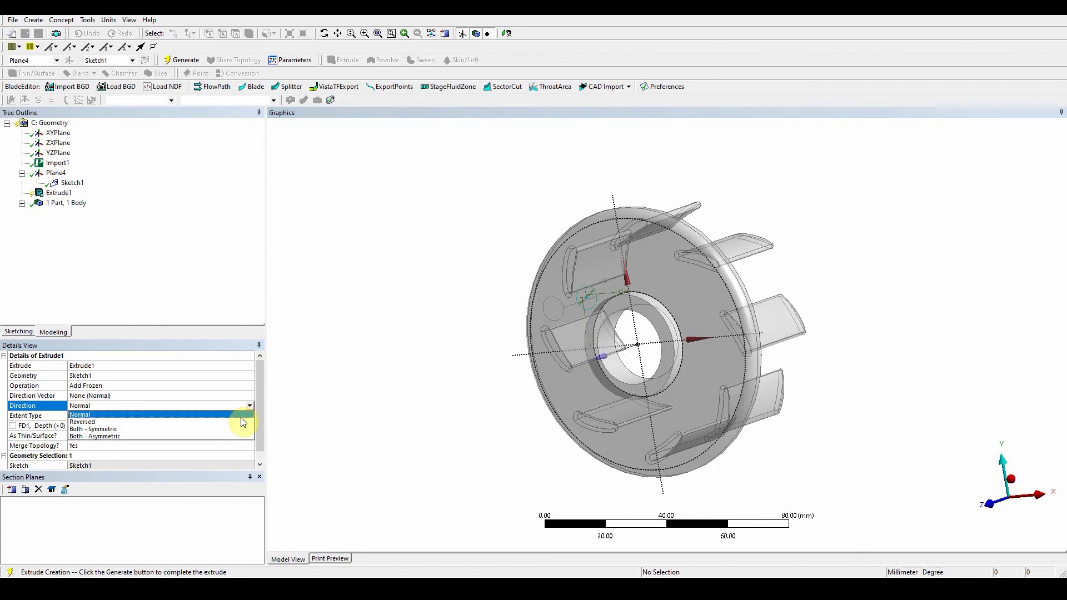
pyautogui.click(243, 422)
pyautogui.moveTo(289, 416); pyautogui.dragTo(322, 459, button='middle')
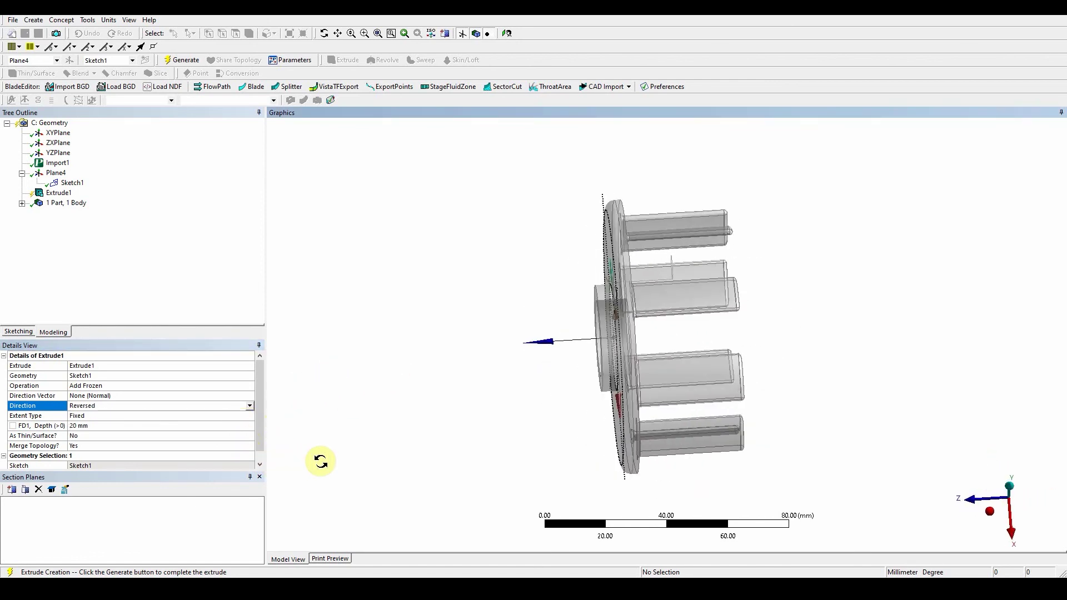
# Step: Set the circle's extrusion depth to 5 mm
pyautogui.click(80, 425)
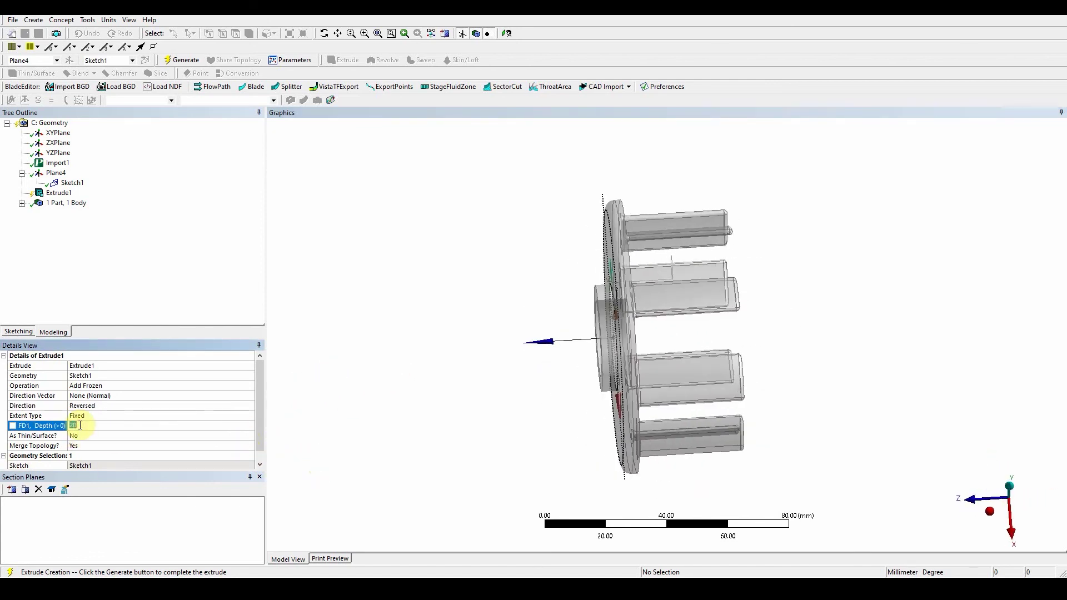
pyautogui.write('5')
pyautogui.click(410, 389)
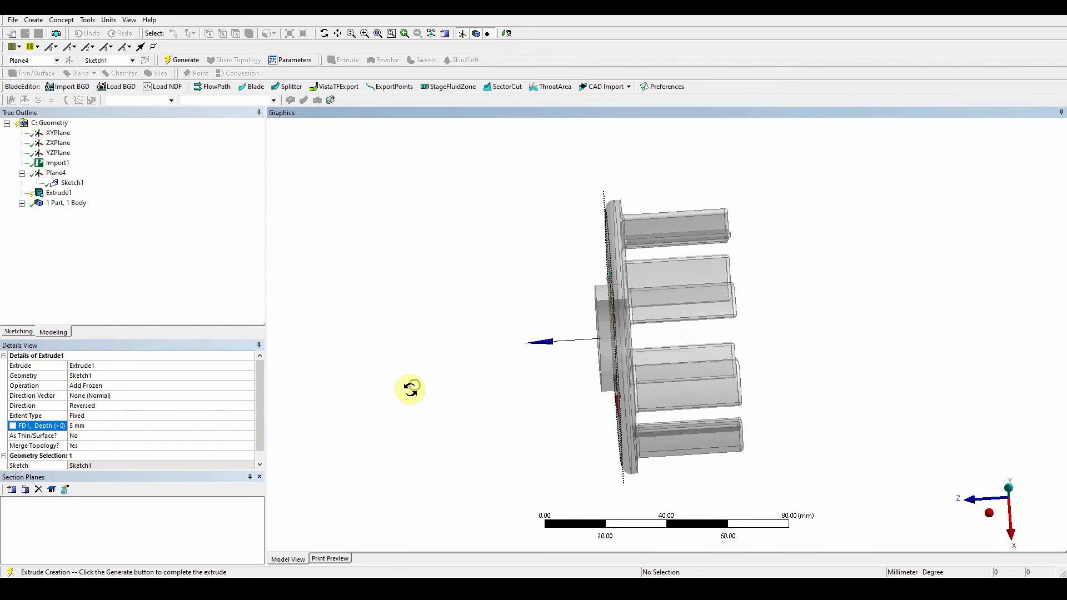
pyautogui.moveTo(410, 388); pyautogui.dragTo(400, 388, button='middle')
# Step: Set the extrusion depth to 10 mm and generate the small frozen cylinder
pyautogui.click(88, 426)
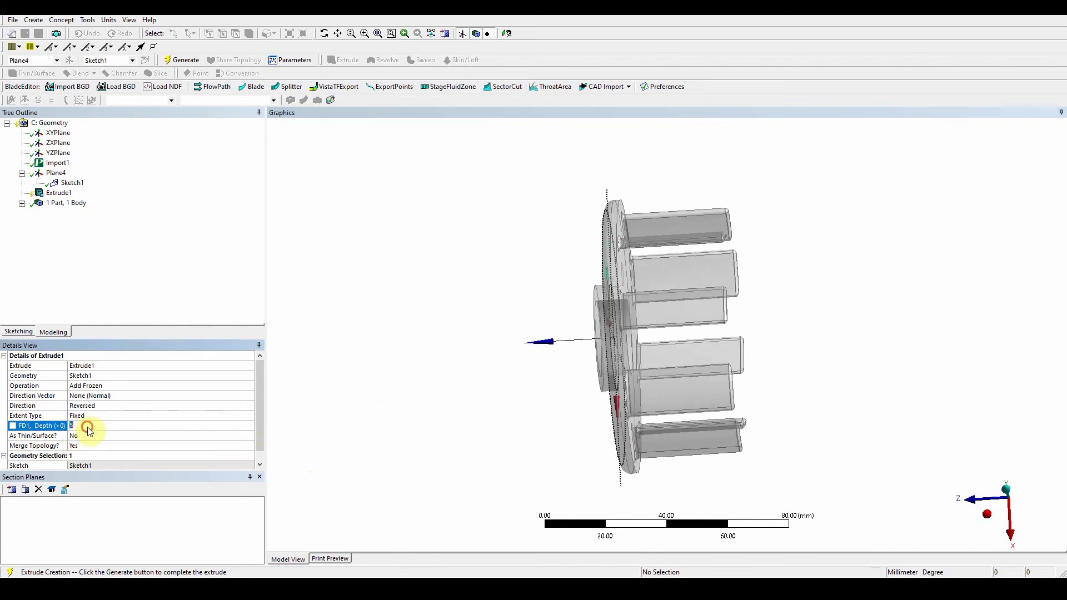
pyautogui.write('10')
pyautogui.click(473, 375)
pyautogui.moveTo(472, 375); pyautogui.dragTo(475, 375, button='middle')
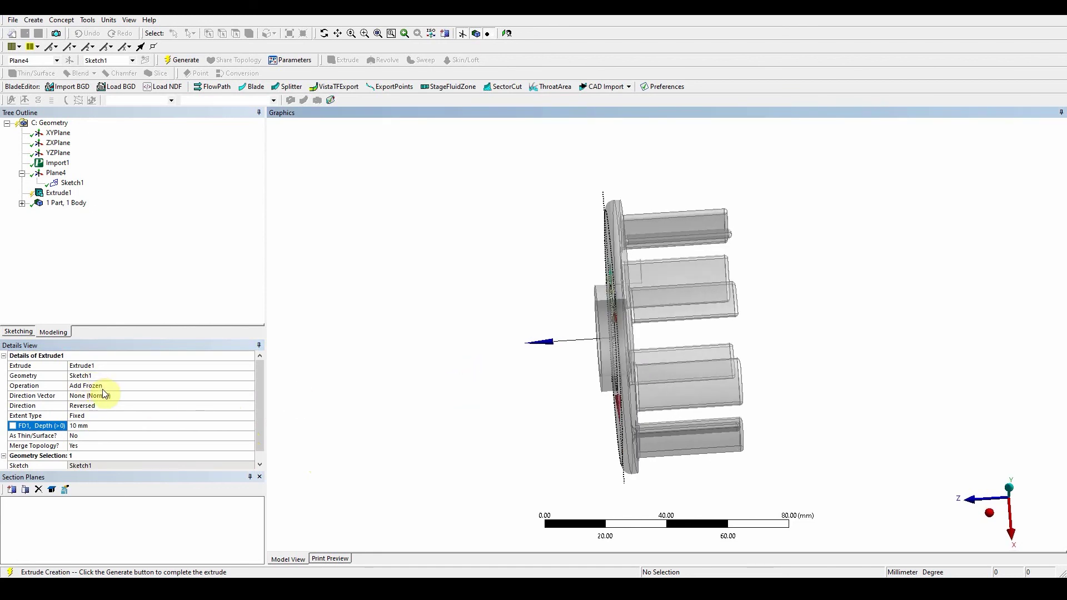
pyautogui.click(181, 61)
pyautogui.moveTo(459, 435); pyautogui.dragTo(488, 315, button='middle')
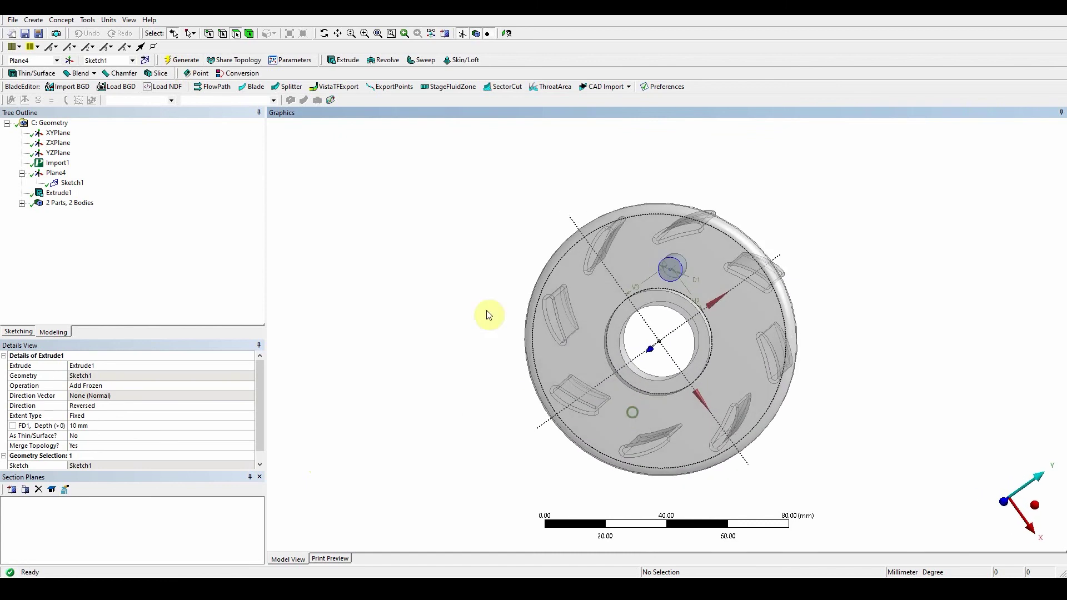
# Step: Create a pattern of the small cylinder body and set its pattern type to Circular
pyautogui.click(34, 21)
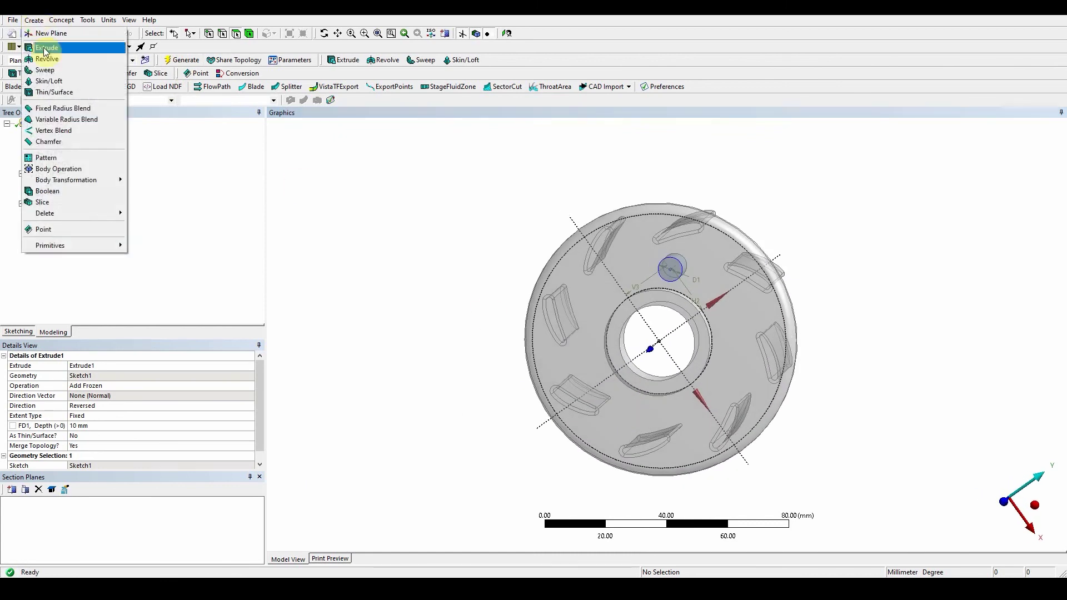
pyautogui.click(73, 160)
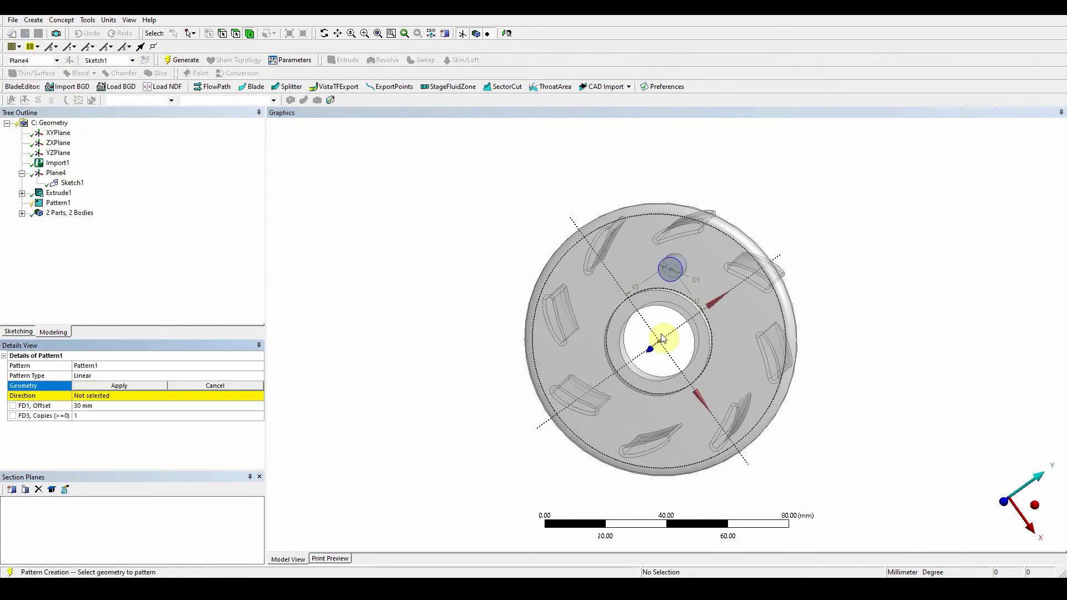
pyautogui.moveTo(654, 340); pyautogui.dragTo(465, 334, button='middle')
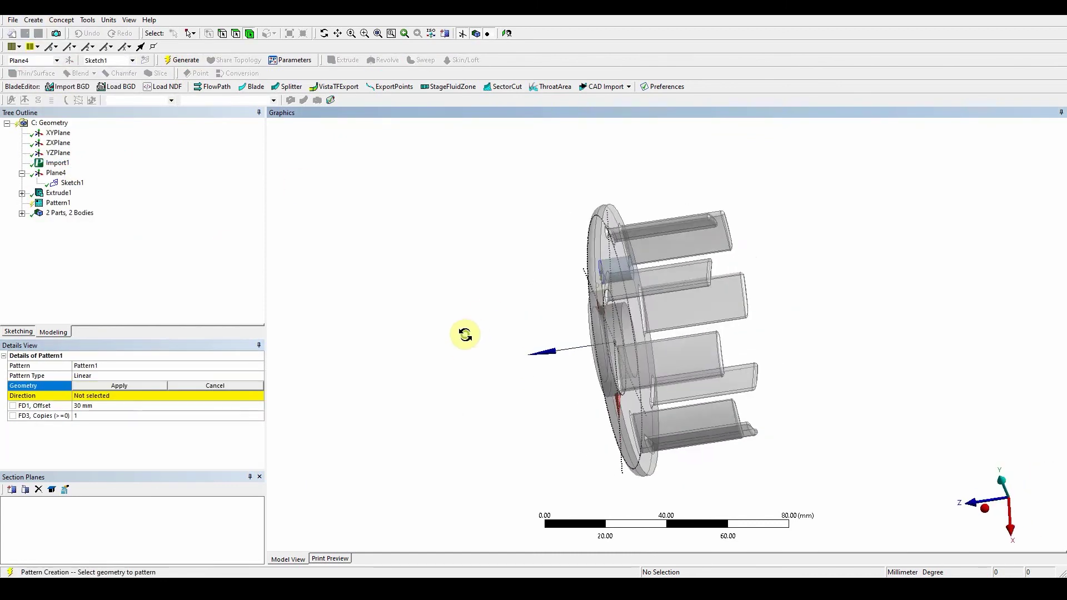
pyautogui.click(628, 265)
pyautogui.moveTo(613, 316); pyautogui.dragTo(400, 378, button='middle')
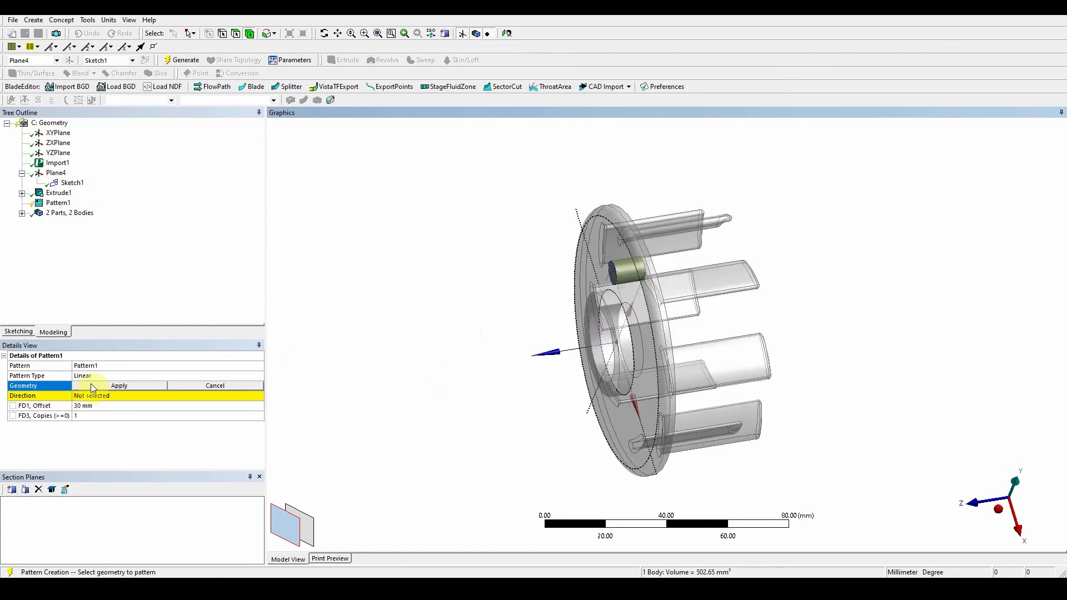
pyautogui.click(91, 383)
pyautogui.click(93, 377)
pyautogui.click(258, 376)
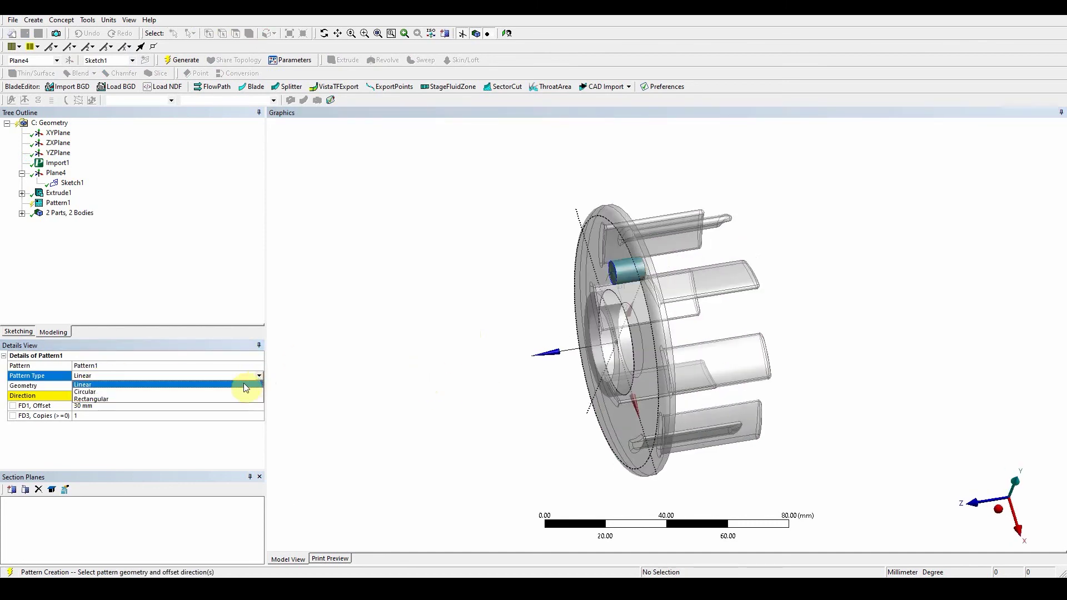
pyautogui.click(235, 392)
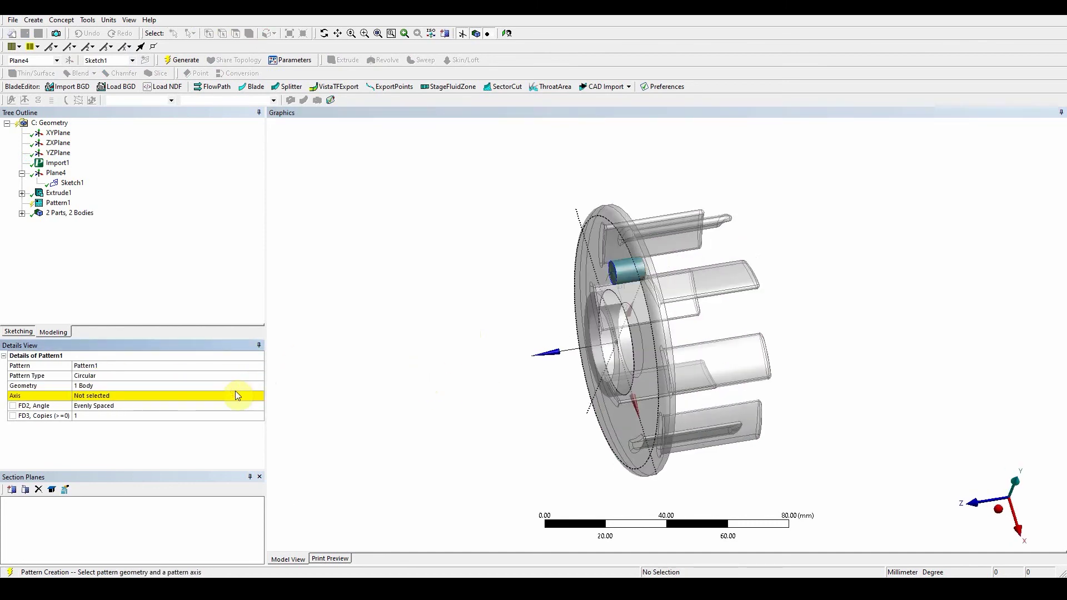
# Step: Set the pattern axis from the cylindrical face of the hub's central bore
pyautogui.click(176, 395)
pyautogui.moveTo(541, 400); pyautogui.dragTo(584, 383, button='middle')
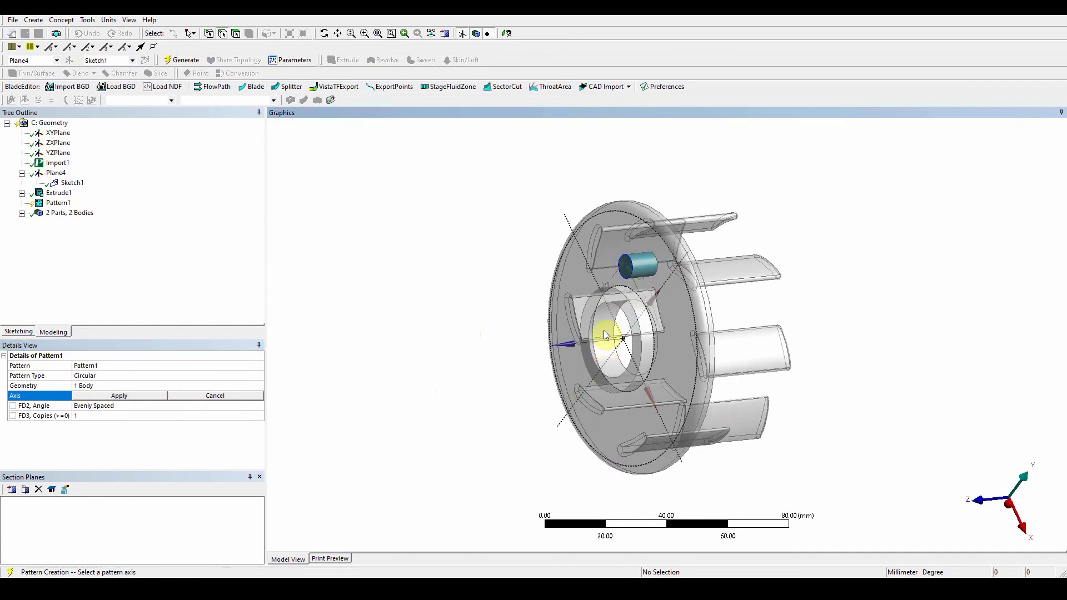
pyautogui.click(235, 33)
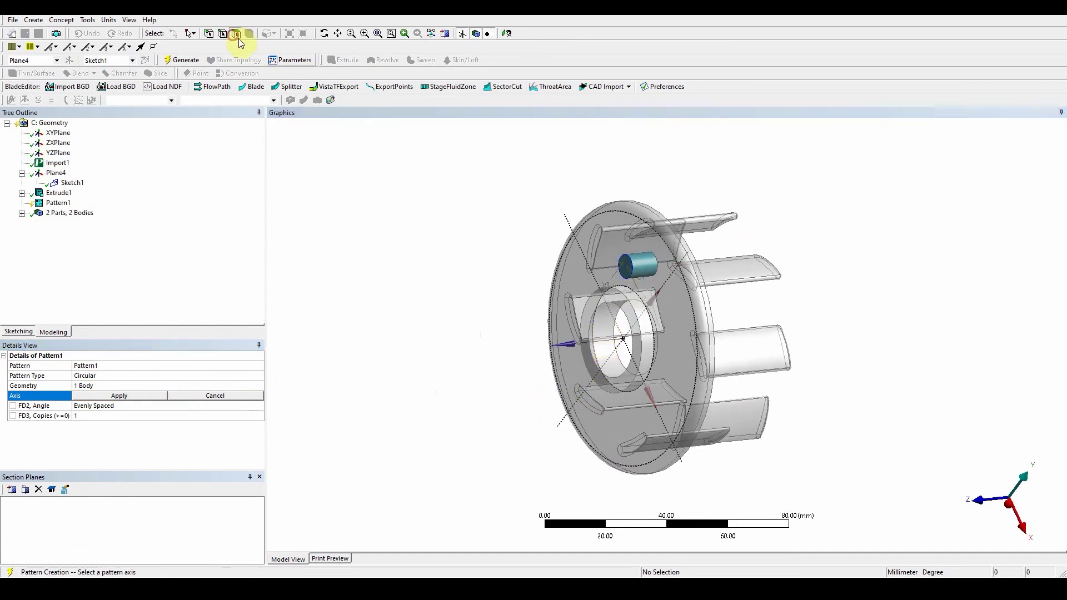
pyautogui.click(602, 321)
pyautogui.moveTo(473, 407)
pyautogui.mouseDown(button='middle')
pyautogui.moveTo(405, 411)
pyautogui.moveTo(461, 408)
pyautogui.mouseUp(button='middle')
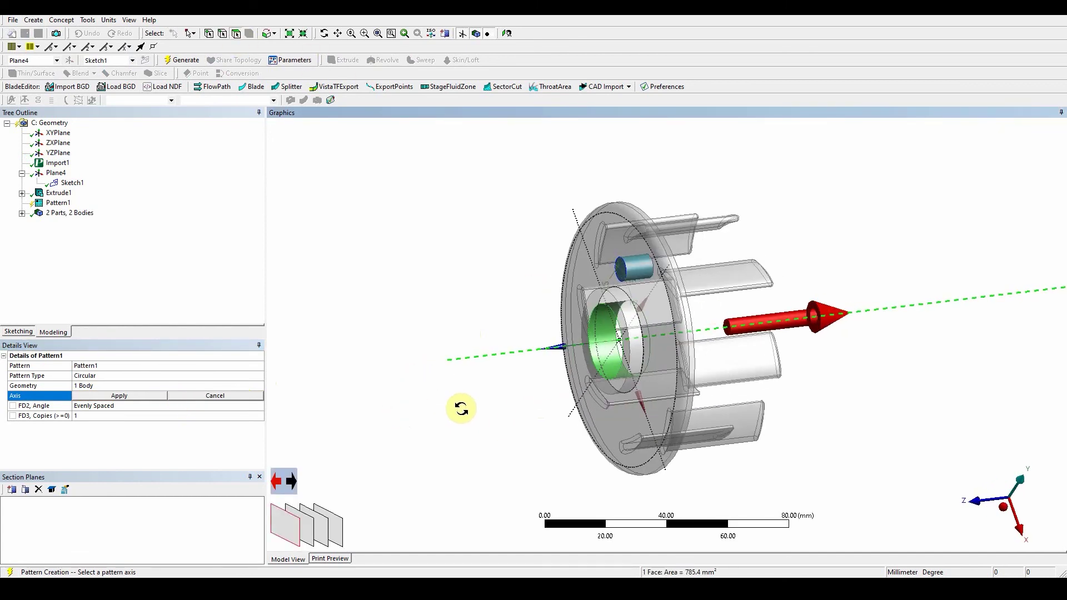
pyautogui.click(125, 394)
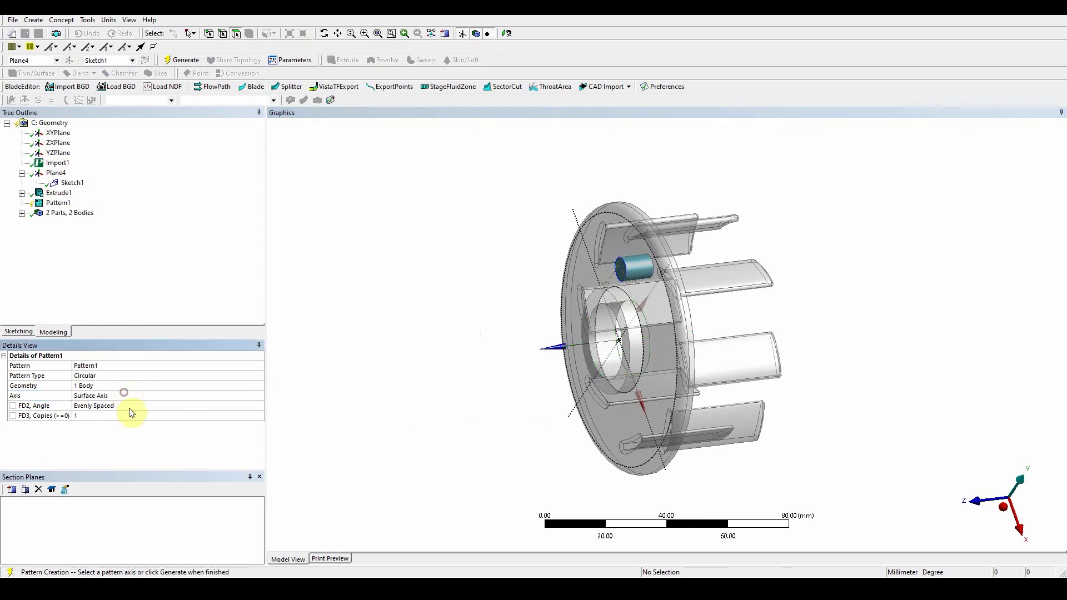
# Step: Set the circular pattern to 5 copies and generate the cylinders around the bore
pyautogui.click(131, 415)
pyautogui.write('1')
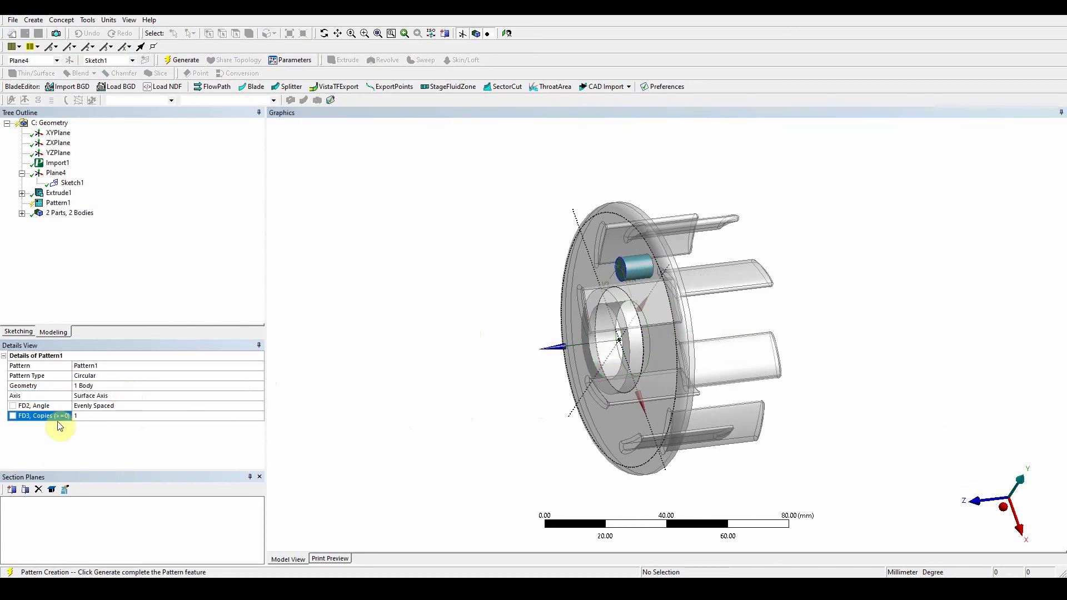
pyautogui.click(88, 416)
pyautogui.write('5')
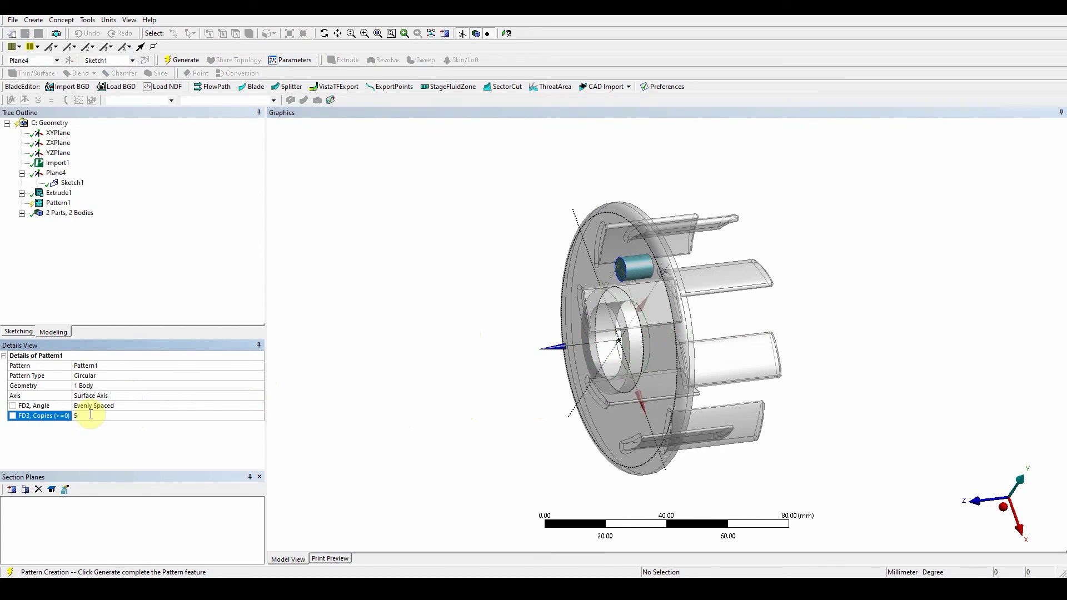
pyautogui.click(180, 60)
pyautogui.moveTo(397, 226); pyautogui.dragTo(517, 226, button='middle')
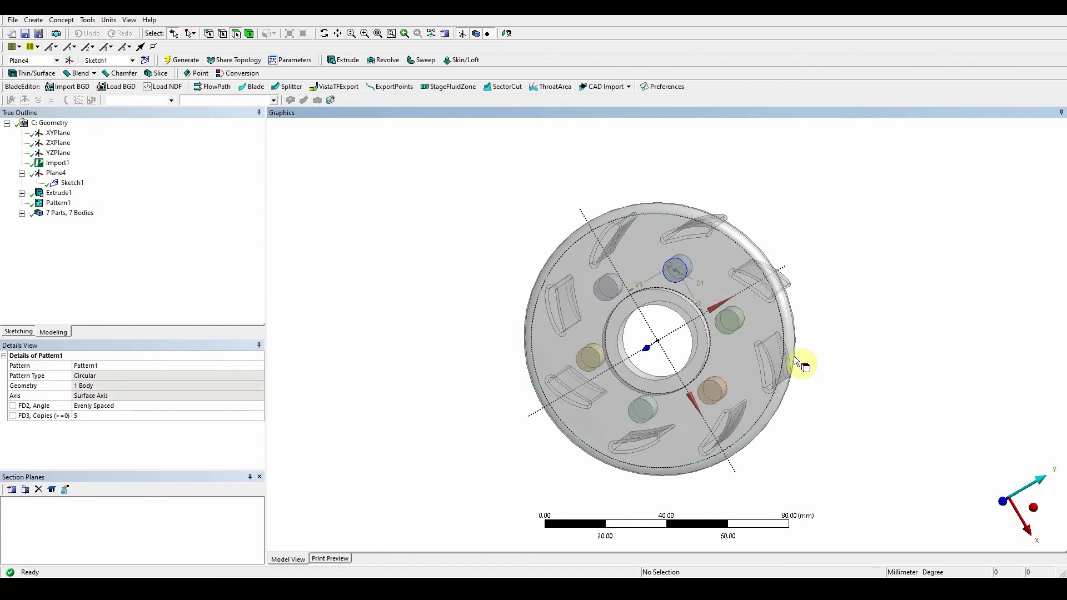
# Step: Create a Boolean feature with the Subtract operation and assign the fan hub as the target body
pyautogui.click(33, 20)
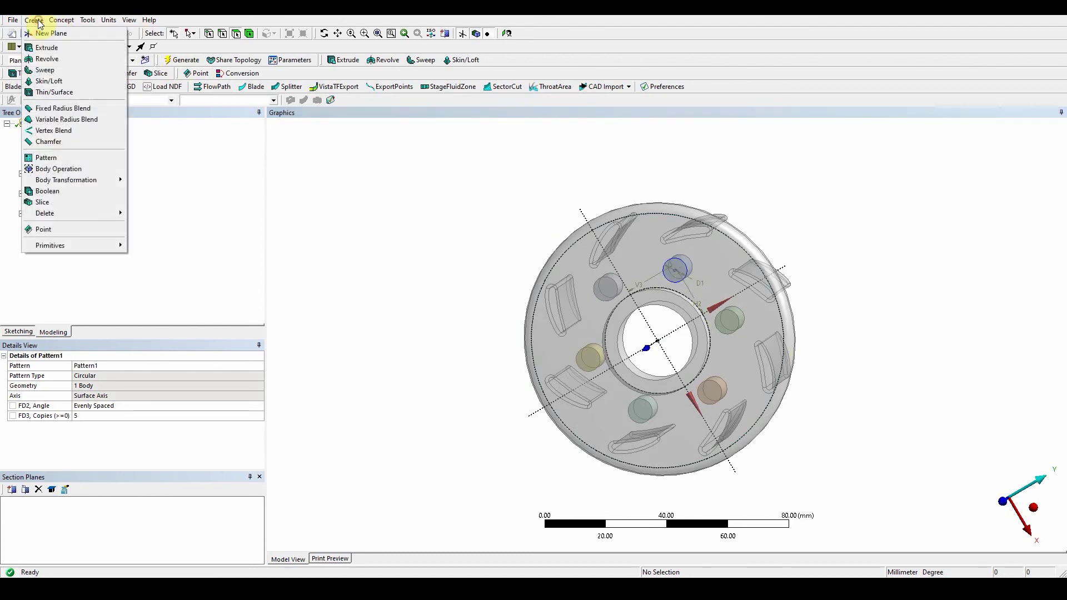
pyautogui.click(71, 194)
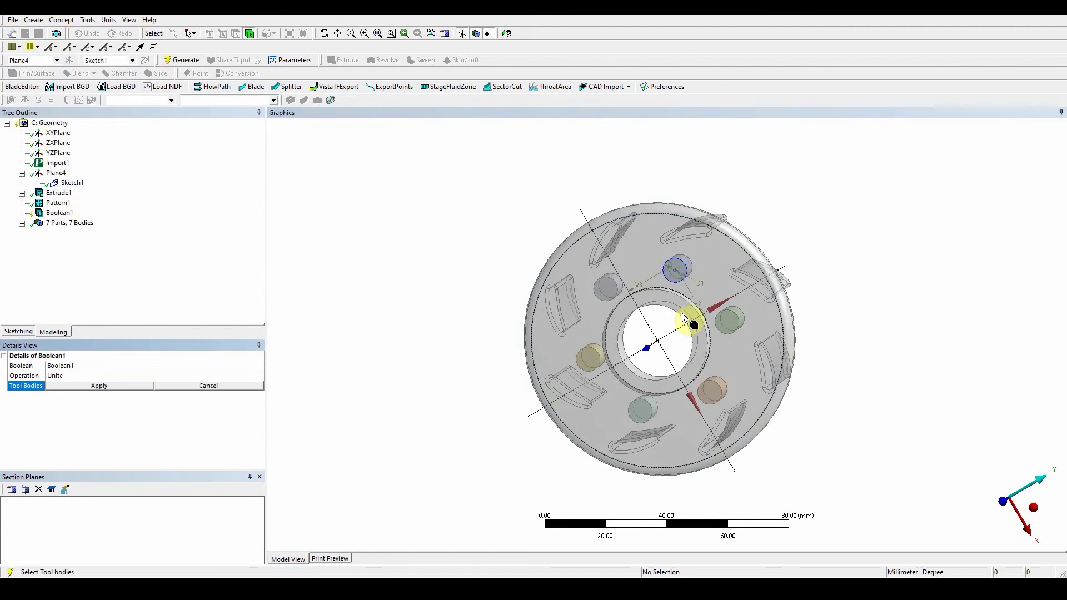
pyautogui.click(655, 249)
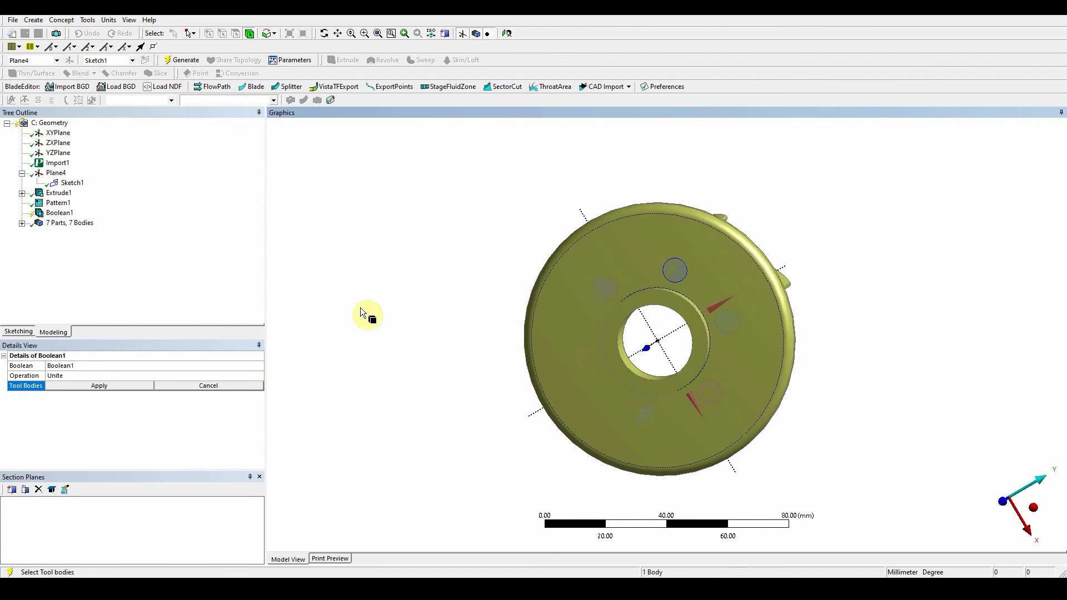
pyautogui.click(109, 378)
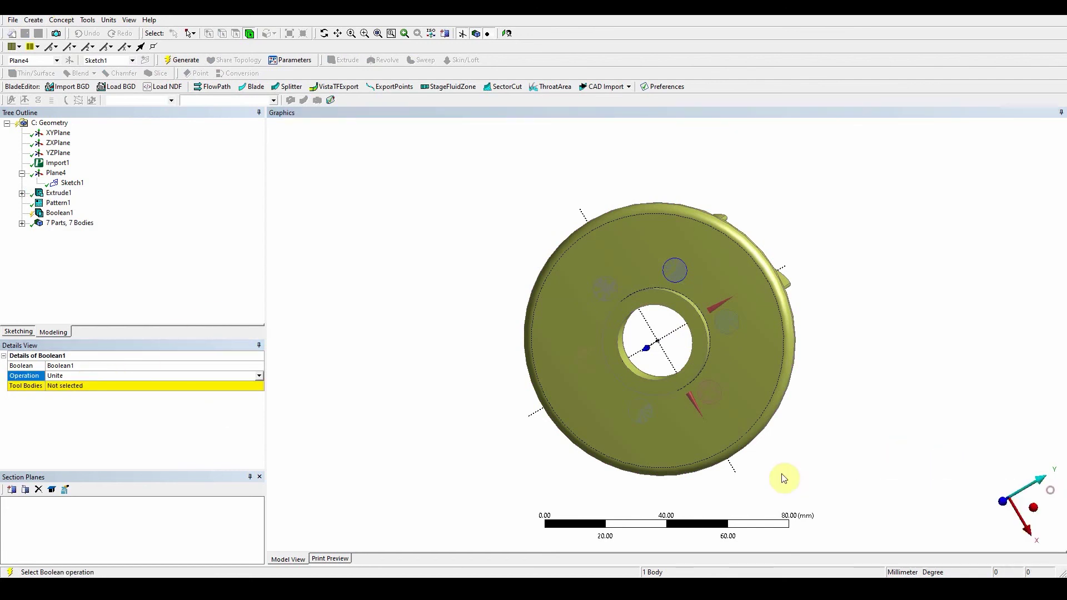
pyautogui.click(98, 375)
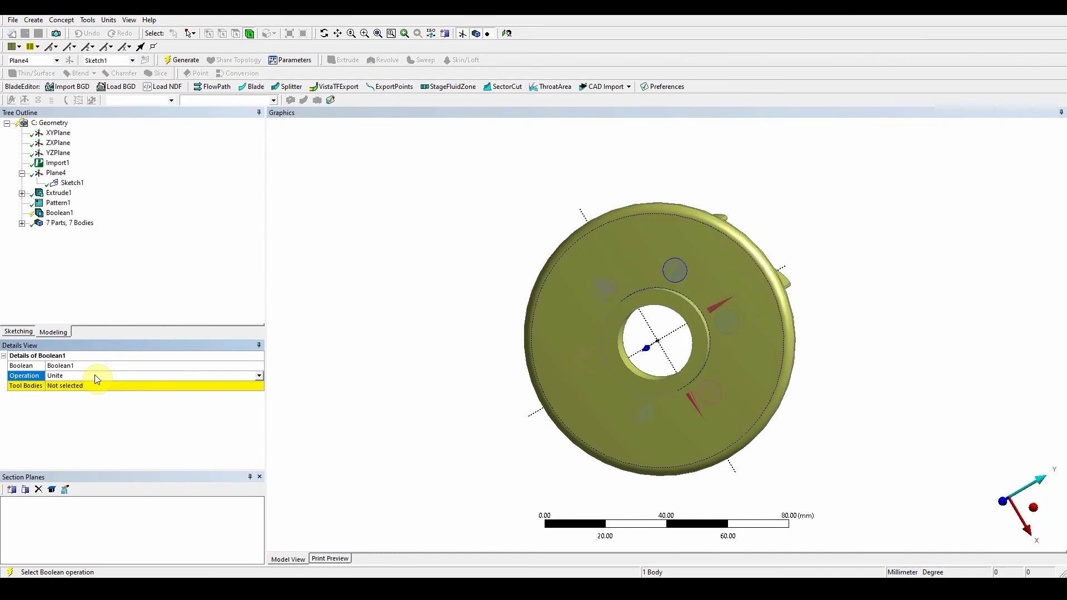
pyautogui.scroll(-1, 94, 374)
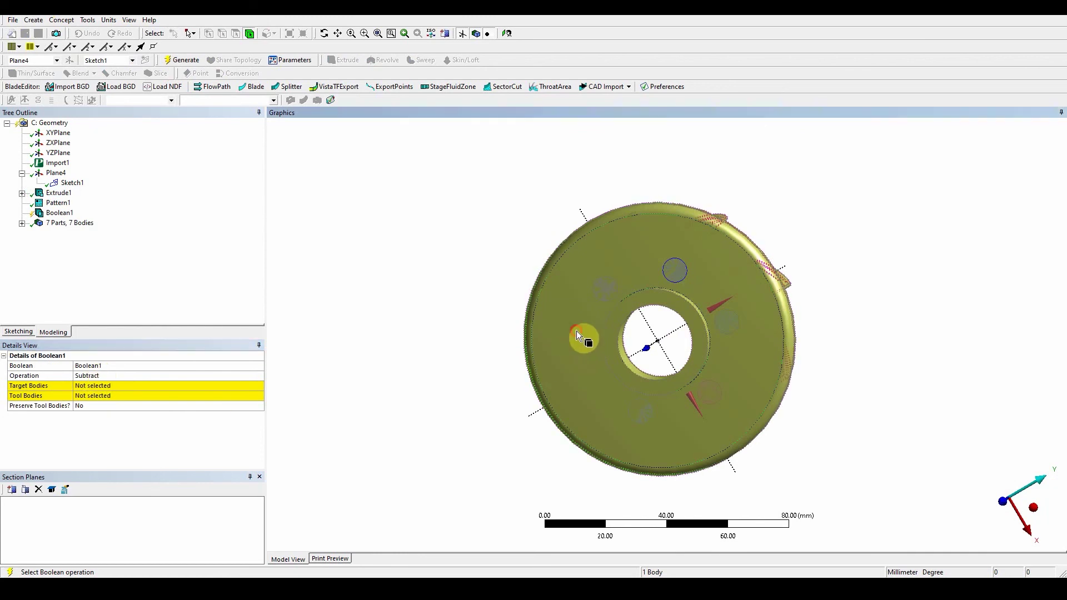
pyautogui.click(96, 387)
# Step: Assign the six small cylinders as the tool bodies and generate the subtraction to cut the holes in the hub
pyautogui.click(89, 395)
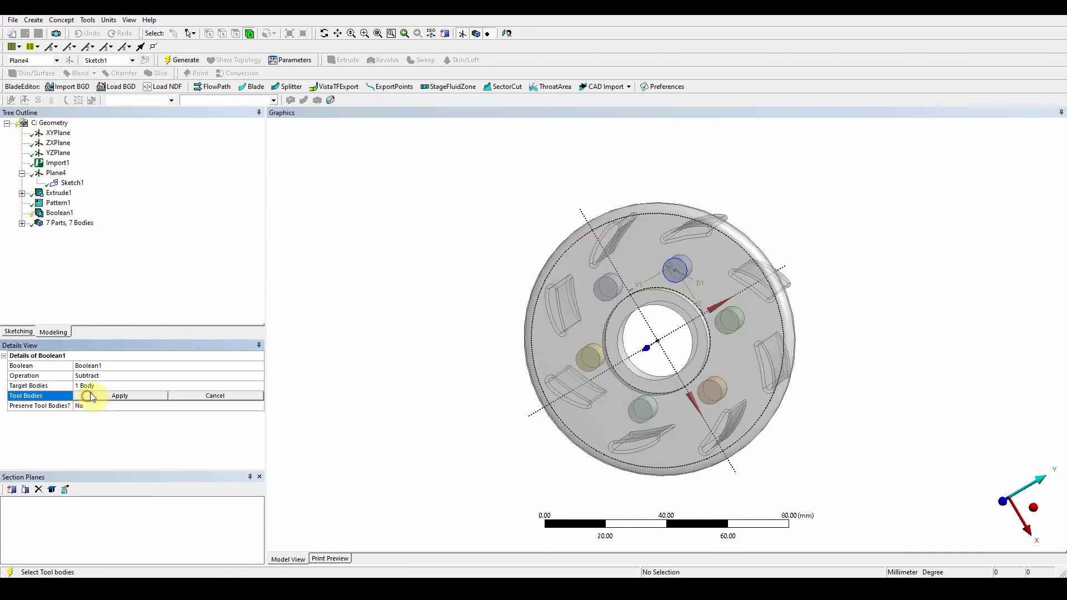
pyautogui.click(21, 224)
pyautogui.click(68, 243)
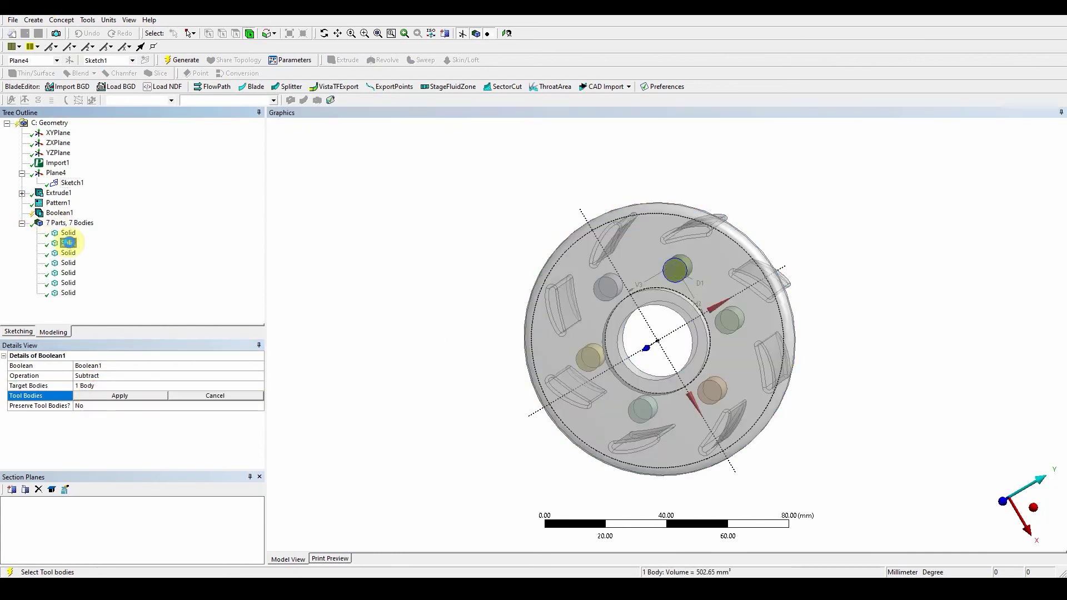
pyautogui.keyDown('ctrl'); pyautogui.click(69, 253); pyautogui.keyUp('ctrl')
pyautogui.keyDown('ctrl'); pyautogui.click(69, 263); pyautogui.keyUp('ctrl')
pyautogui.keyDown('ctrl'); pyautogui.click(69, 272); pyautogui.keyUp('ctrl')
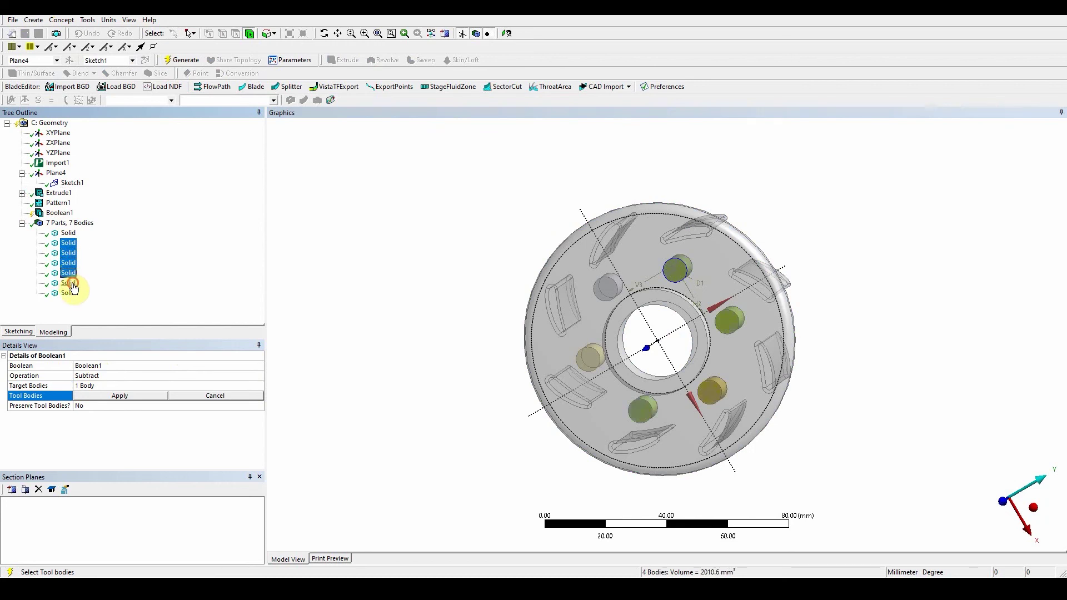
pyautogui.keyDown('ctrl'); pyautogui.click(69, 283); pyautogui.keyUp('ctrl')
pyautogui.keyDown('ctrl'); pyautogui.click(72, 293); pyautogui.keyUp('ctrl')
pyautogui.click(139, 395)
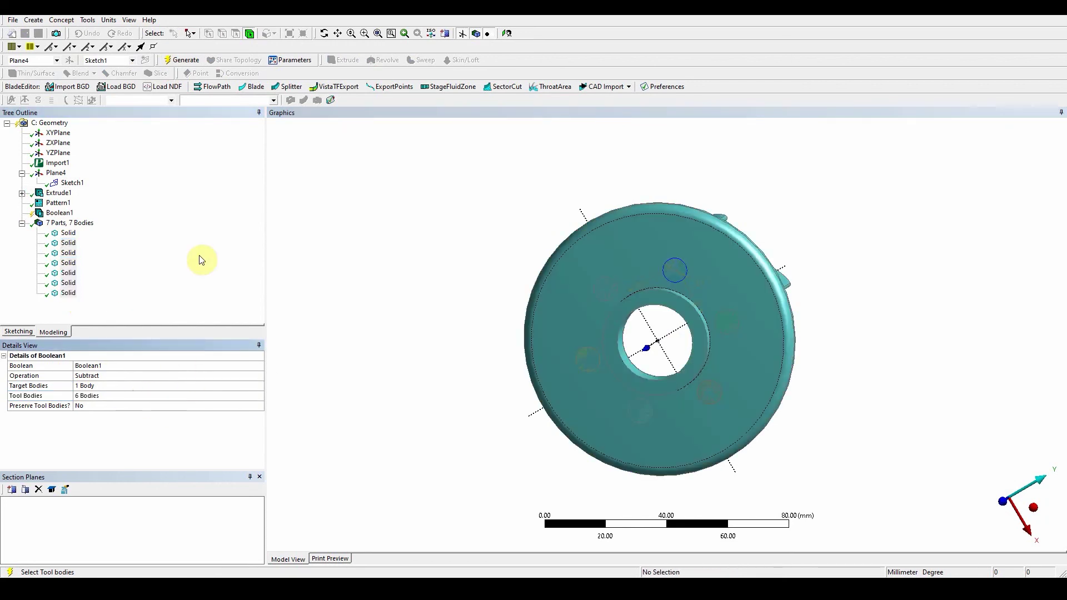
pyautogui.click(170, 65)
pyautogui.moveTo(645, 326); pyautogui.dragTo(819, 297, button='middle')
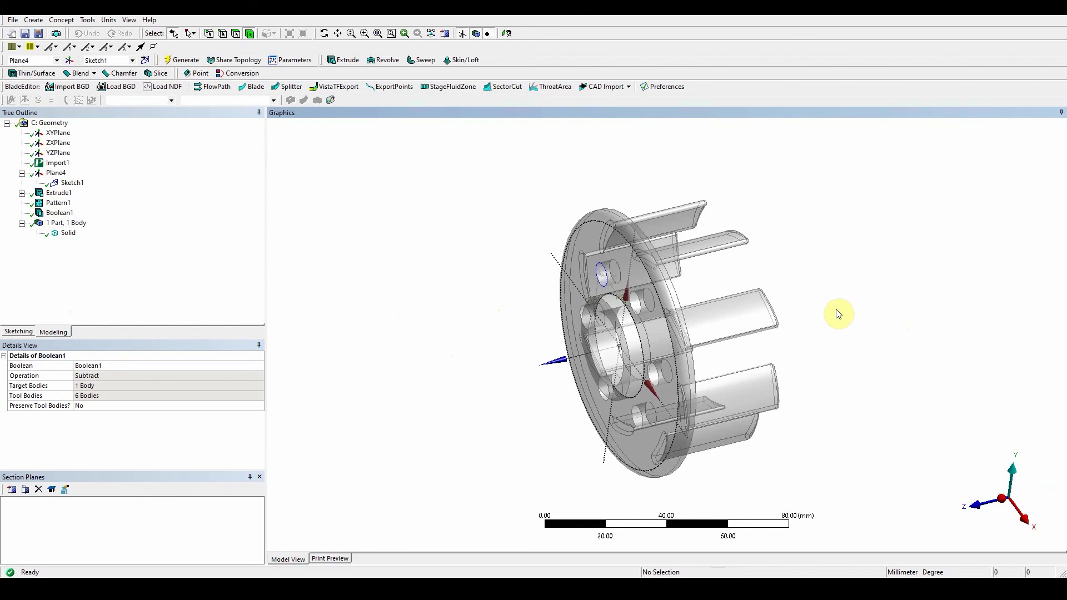